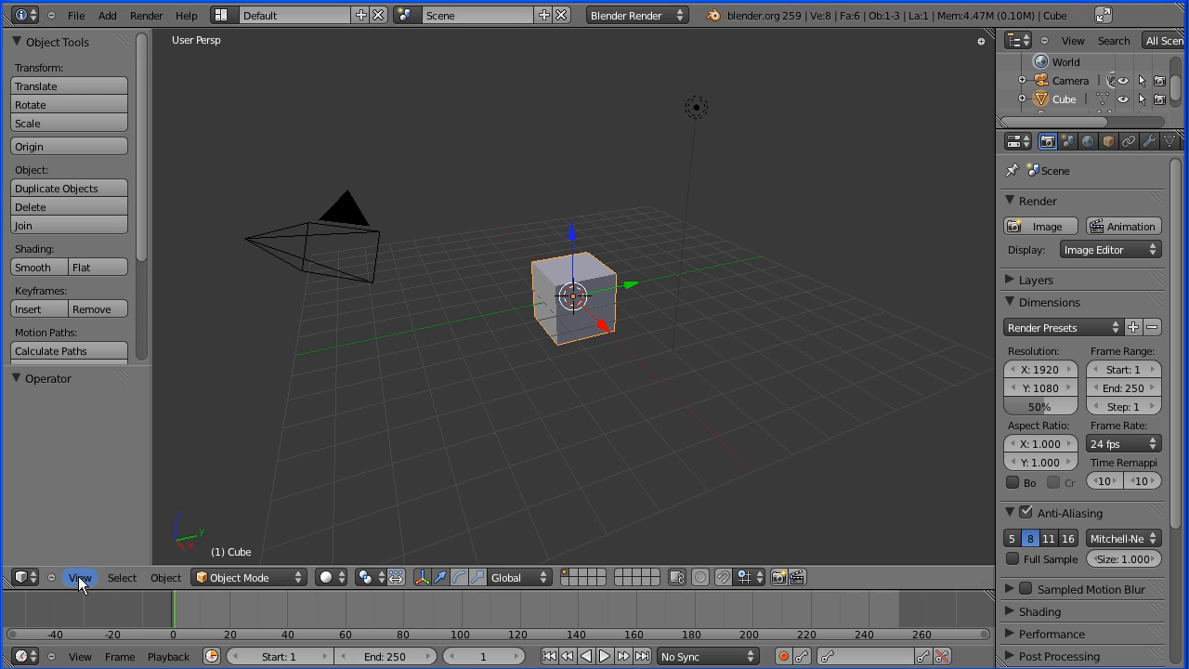
Show the 3D view's properties and collapse the Transform, Grease Pencil and View sections
left_click(102, 560)
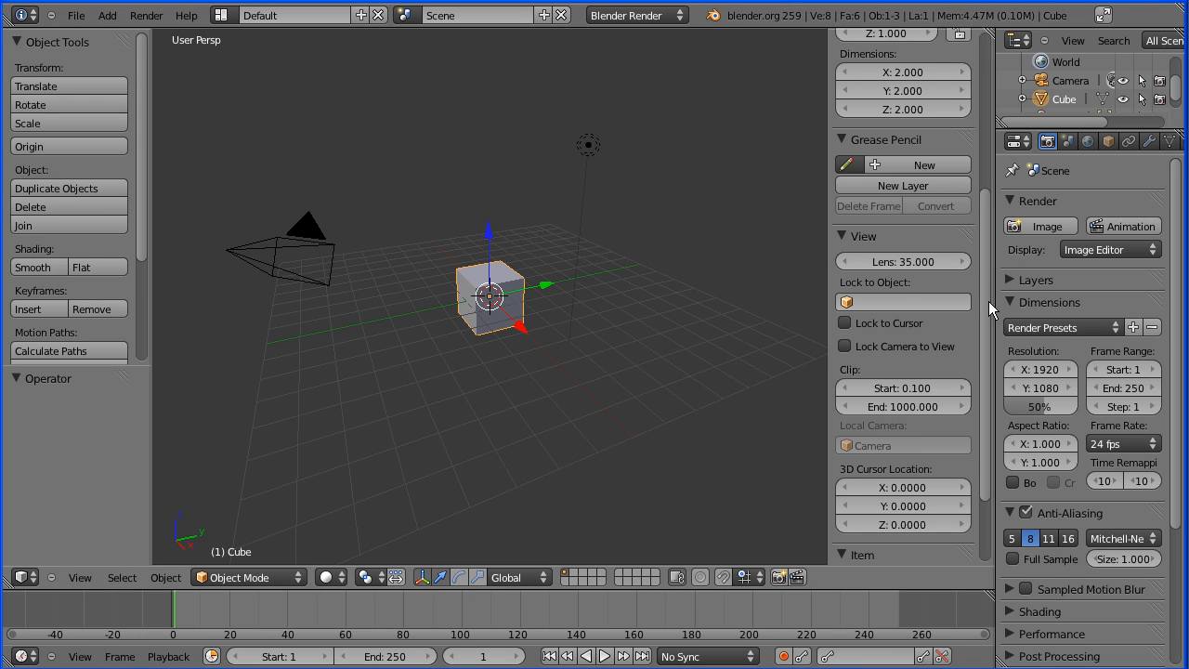
scroll(990, 310, "up", 7)
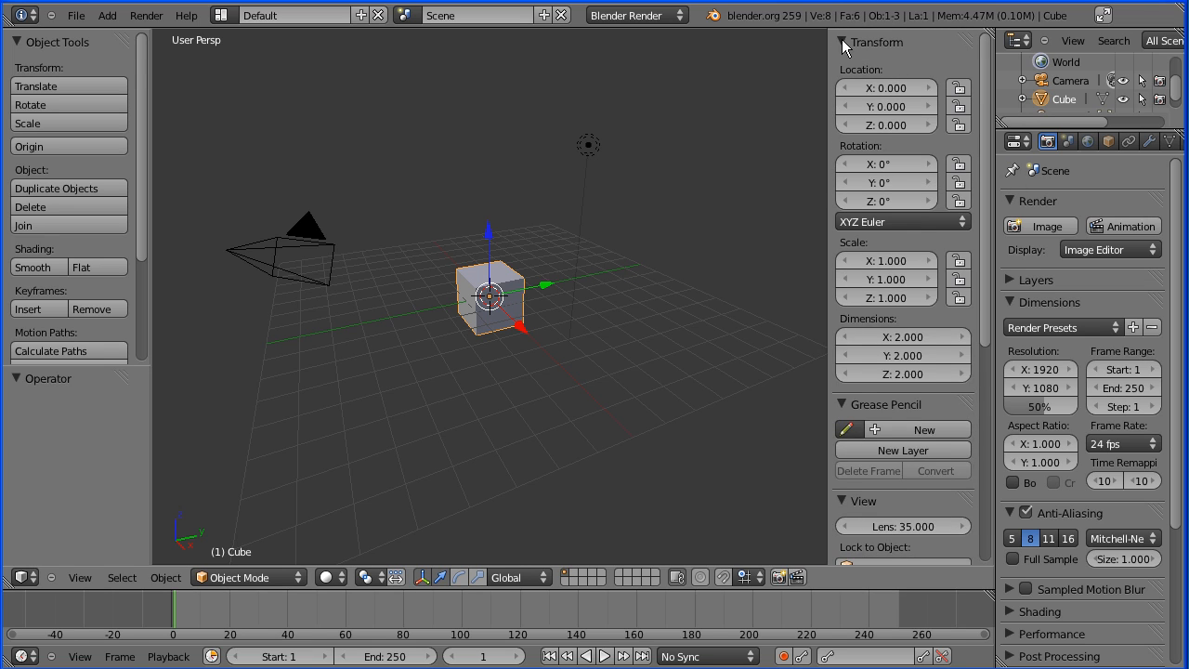
left_click(842, 41)
left_click(842, 64)
left_click(842, 86)
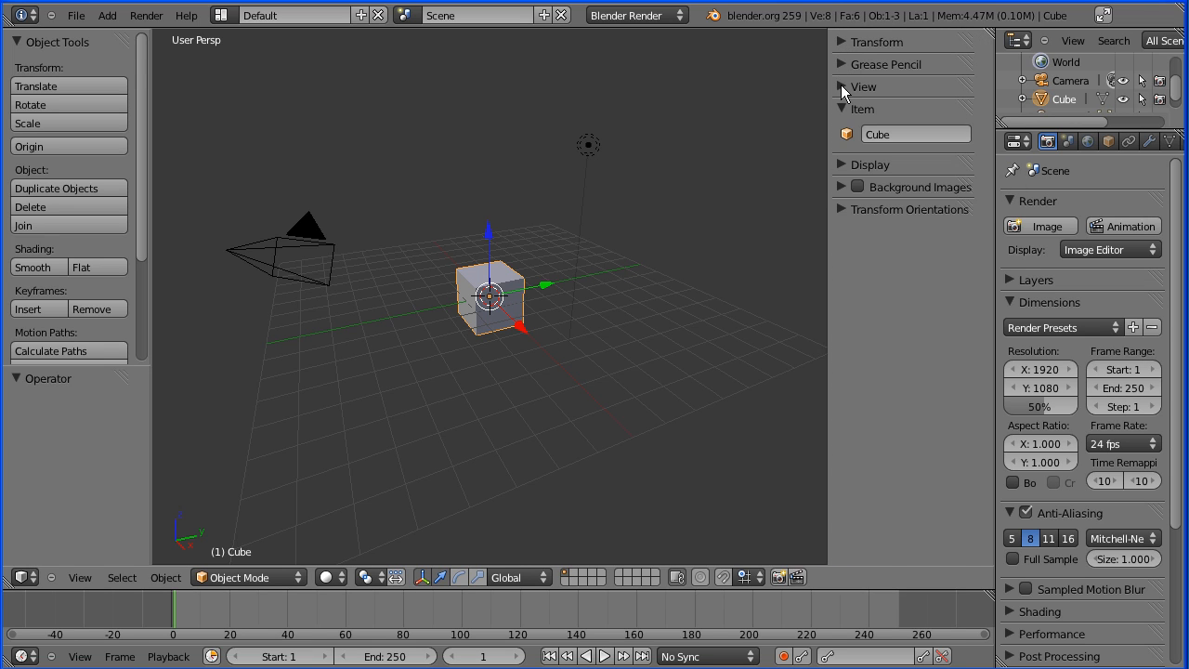
Enable background images for the 3D view and add an image entry with its settings expanded
left_click(841, 186)
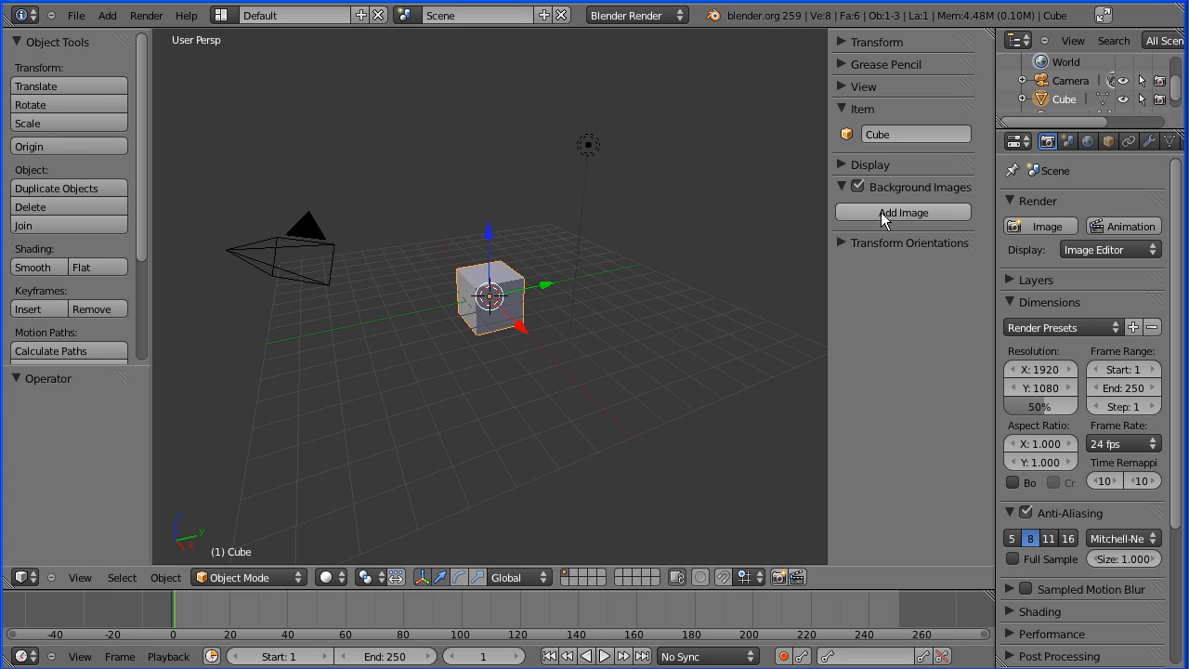
left_click(881, 212)
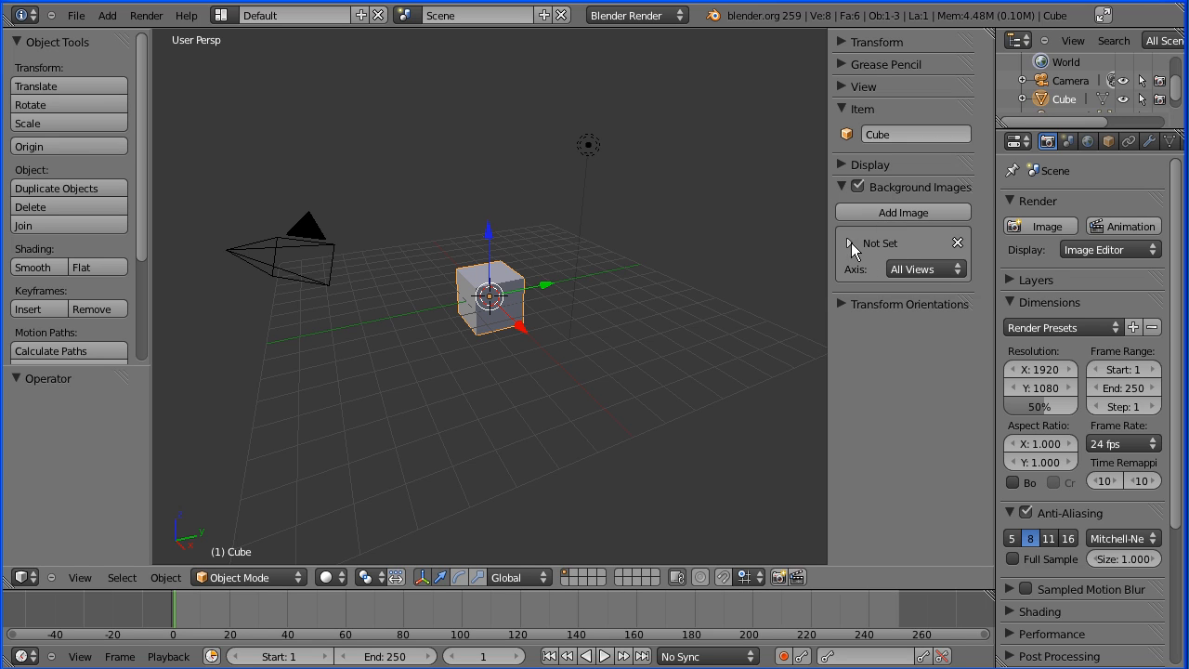
left_click(851, 242)
Load android_vector.jpg from G:\blender\images\android as the background image
left_click(918, 295)
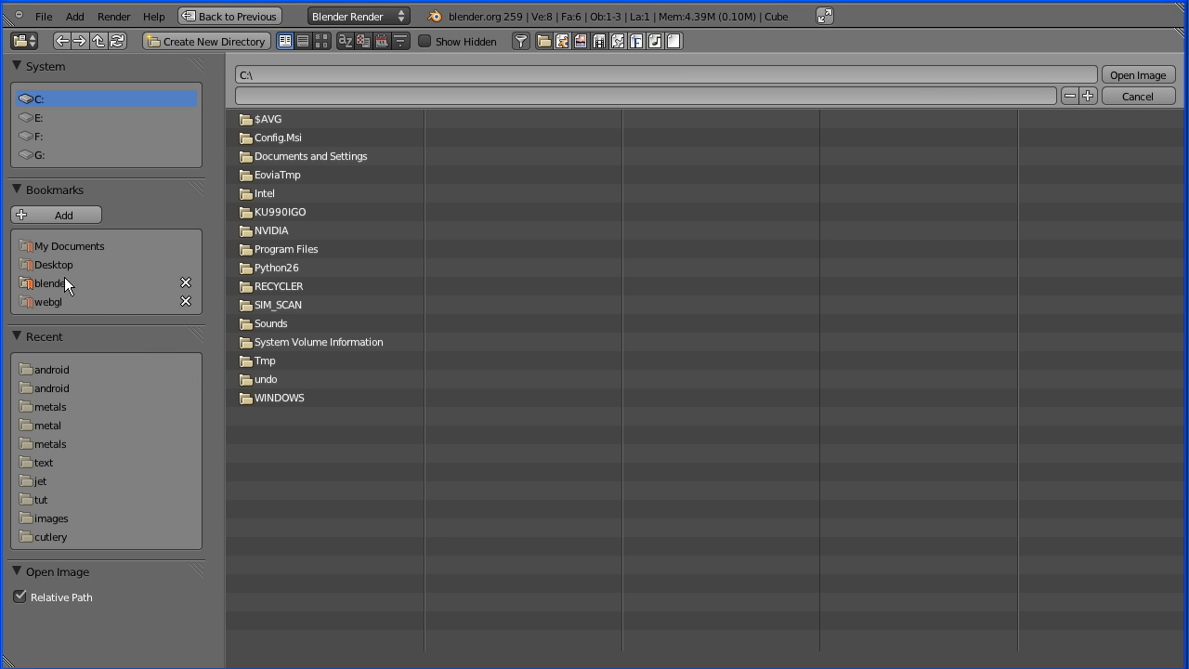
left_click(65, 281)
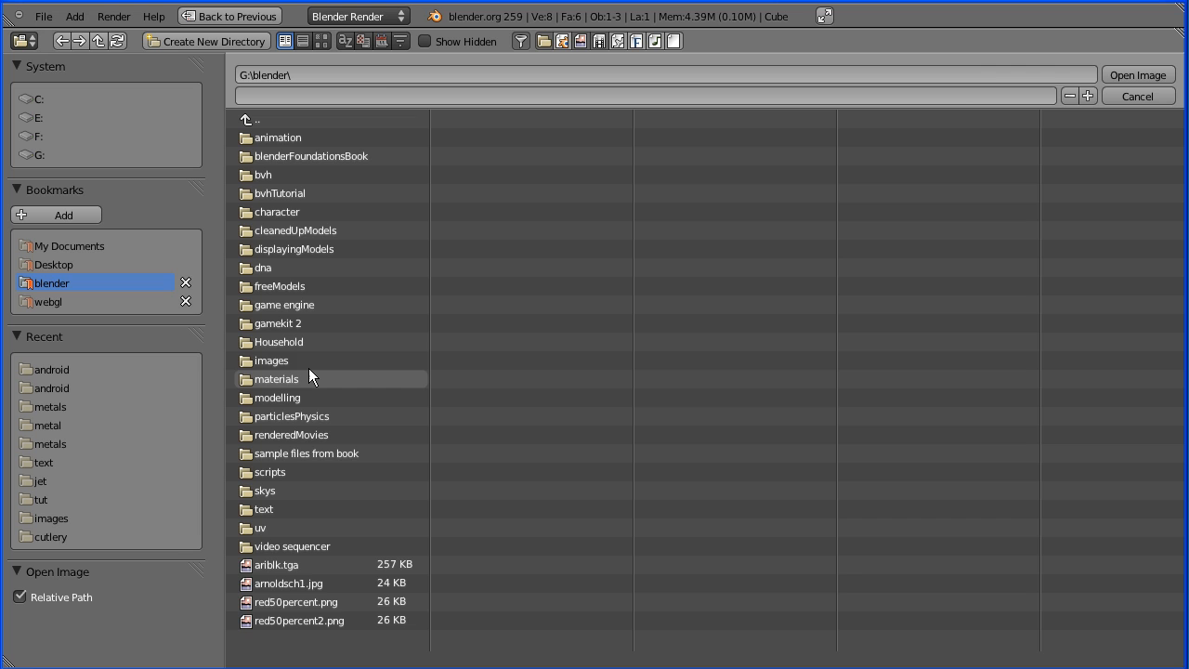
left_click(286, 360)
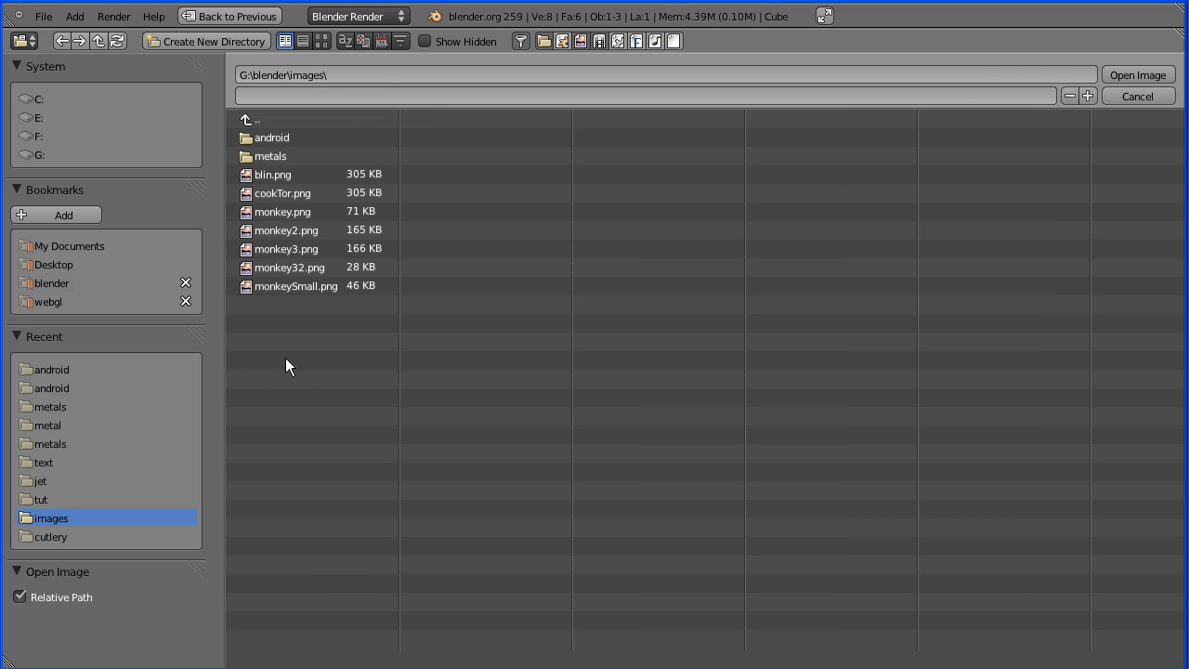
left_click(273, 141)
left_click(284, 139)
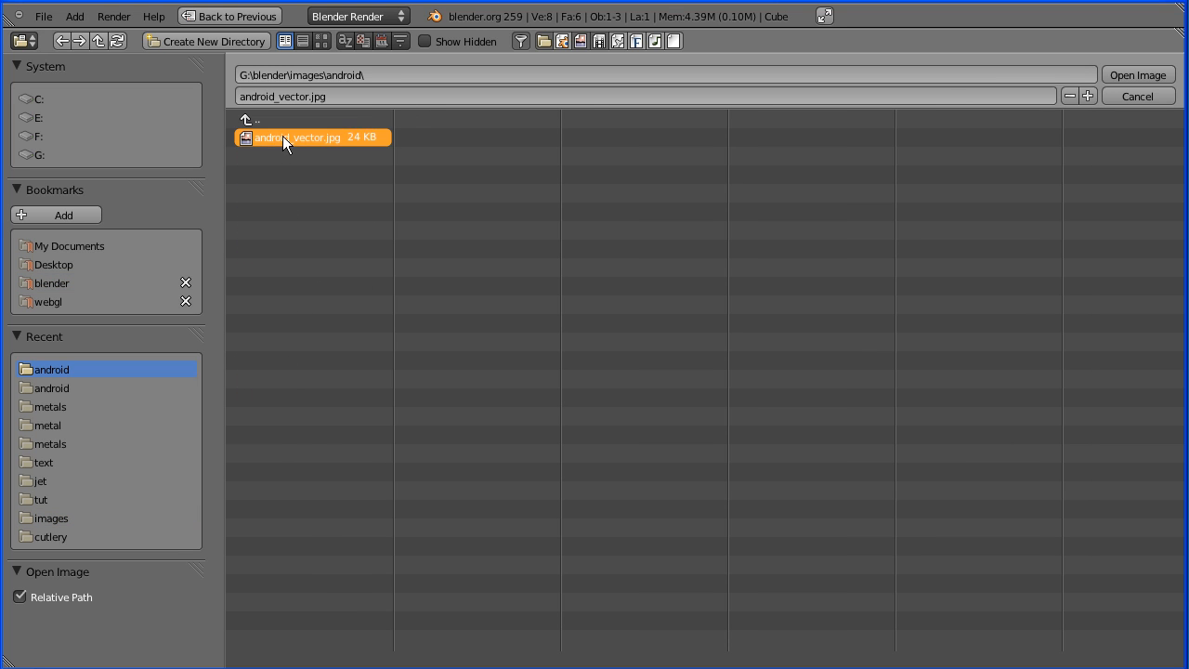
left_click(1139, 75)
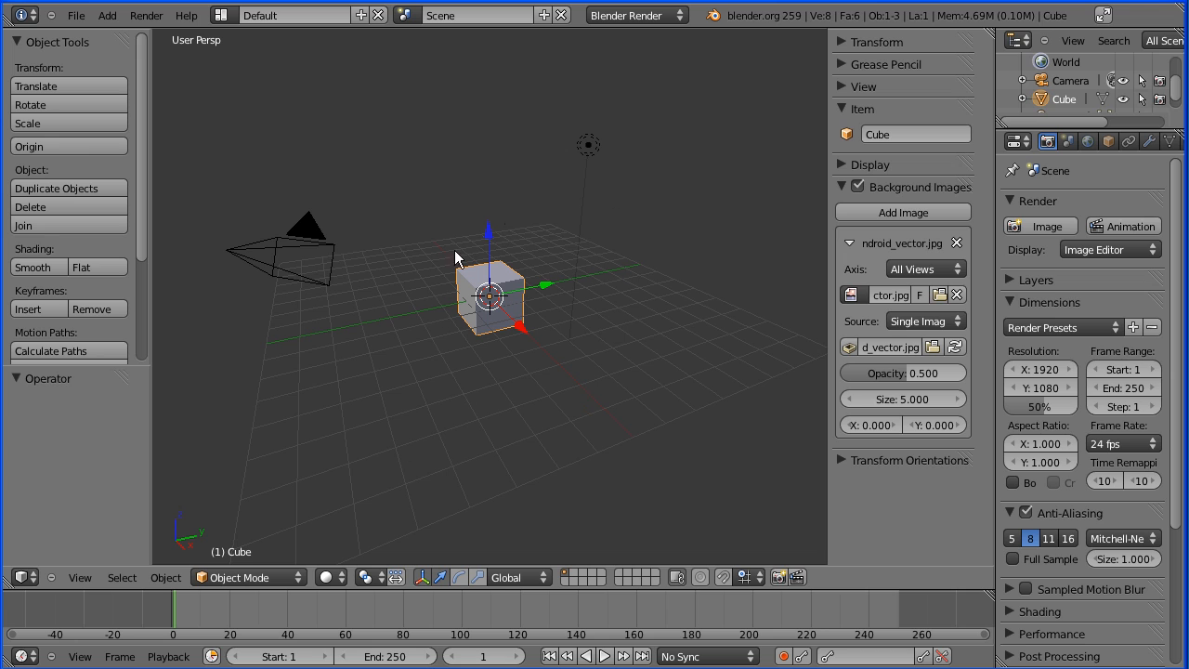
Set the 3D view to front orthographic with the android reference filling most of it
left_click(81, 578)
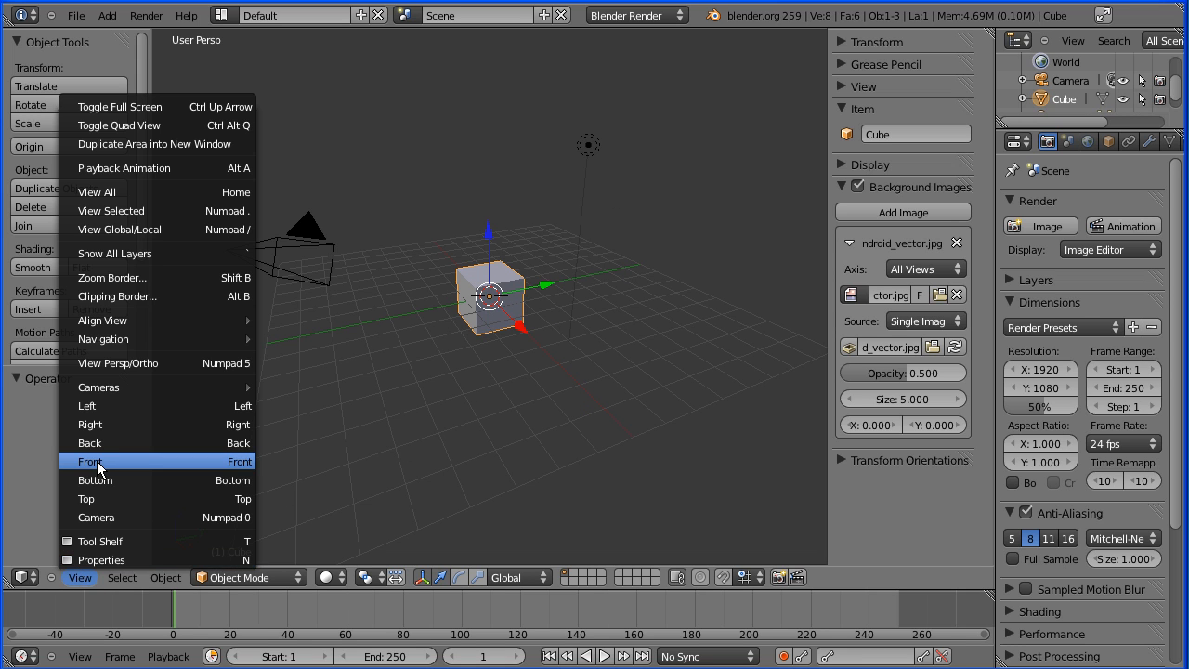
left_click(91, 462)
left_click(82, 578)
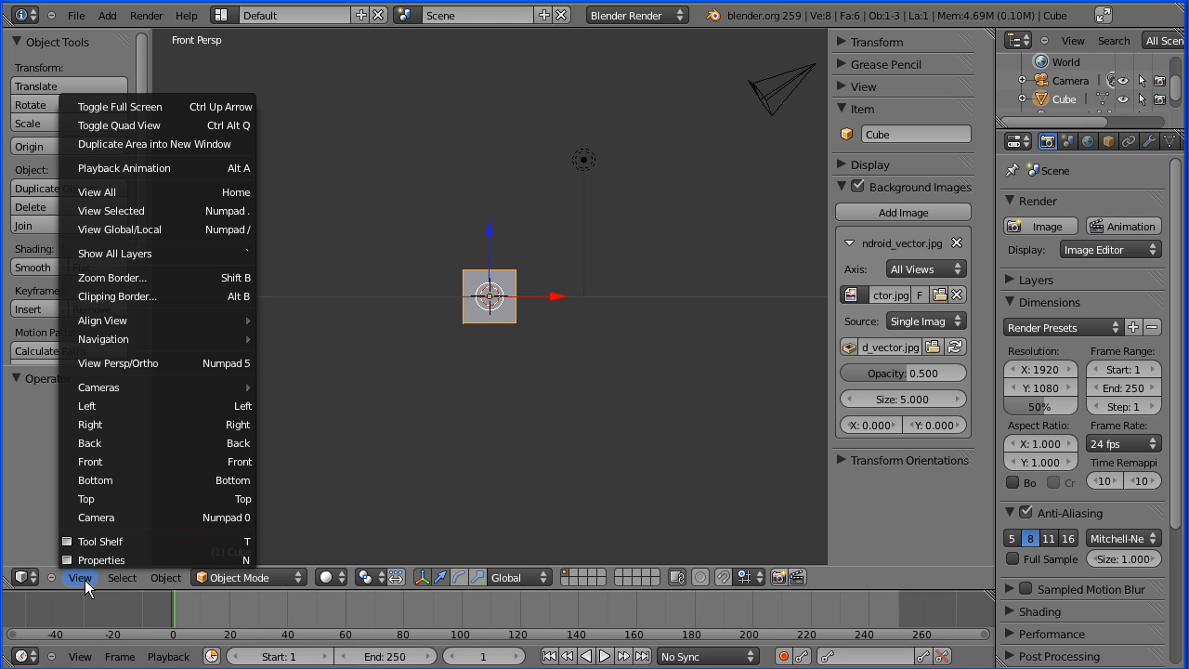
left_click(145, 364)
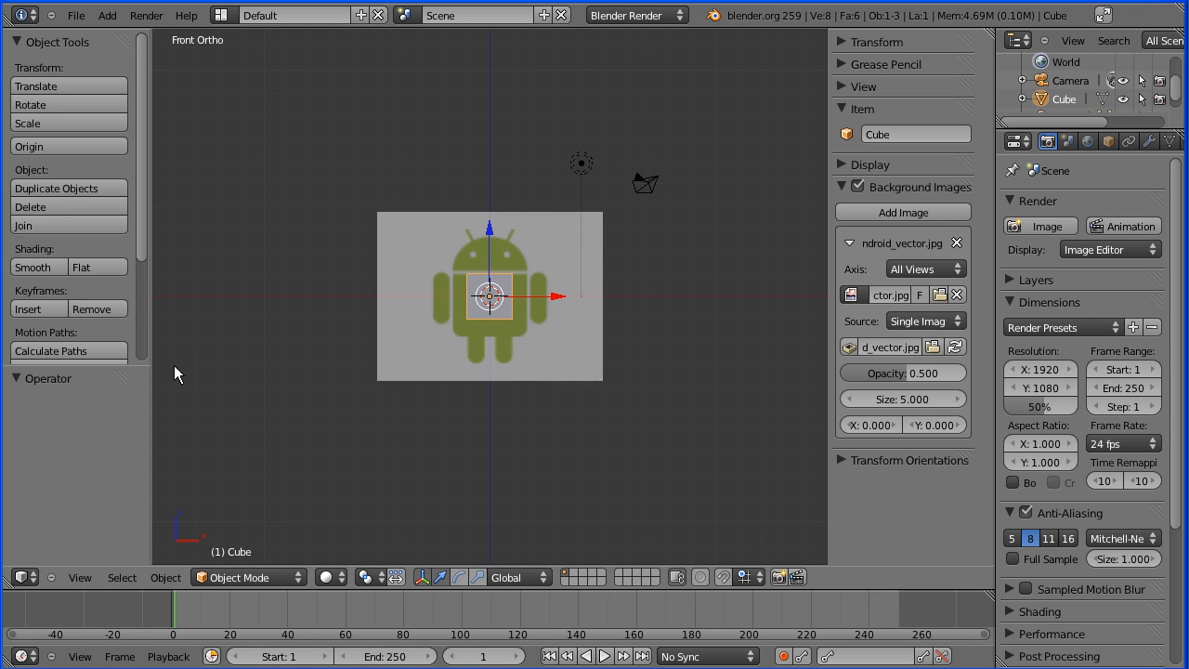
scroll(728, 353, "up", 2)
scroll(729, 355, "up", 1)
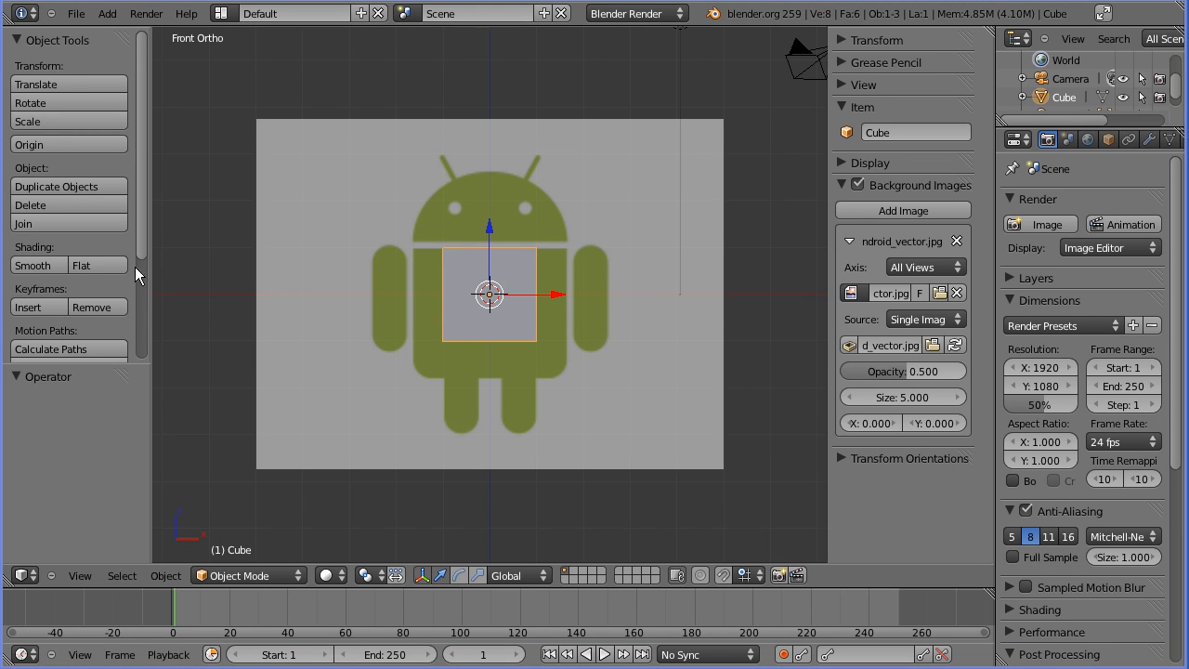
Delete the default cube and add a mesh cylinder in its place
left_click(73, 204)
left_click(72, 204)
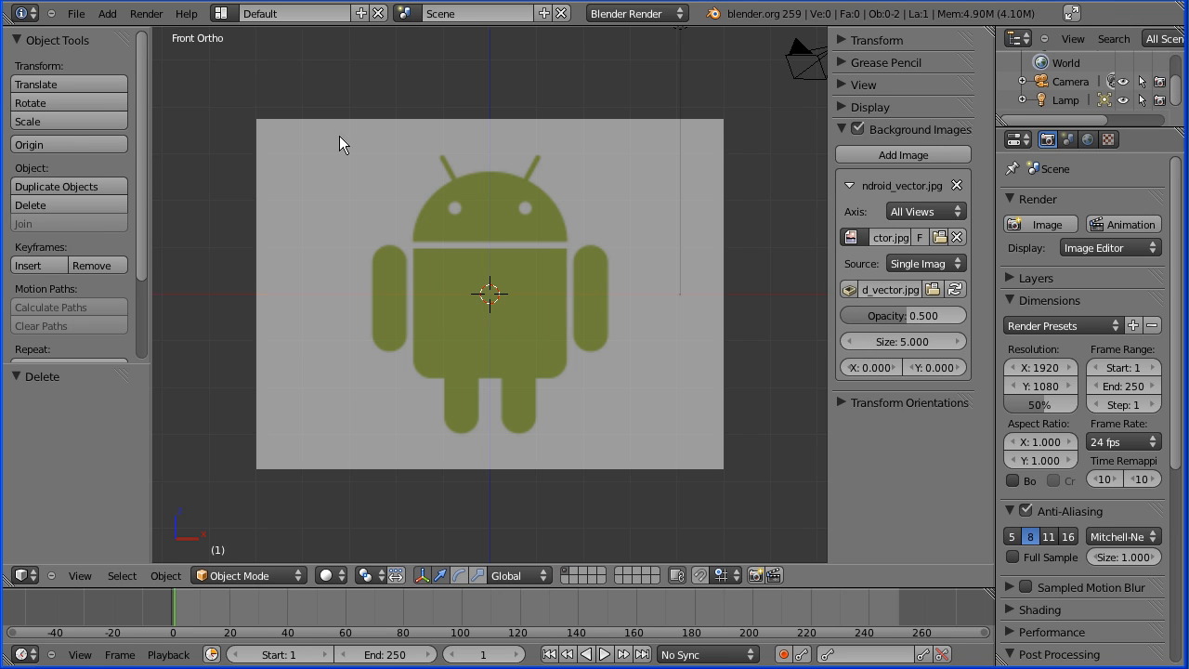
left_click(107, 13)
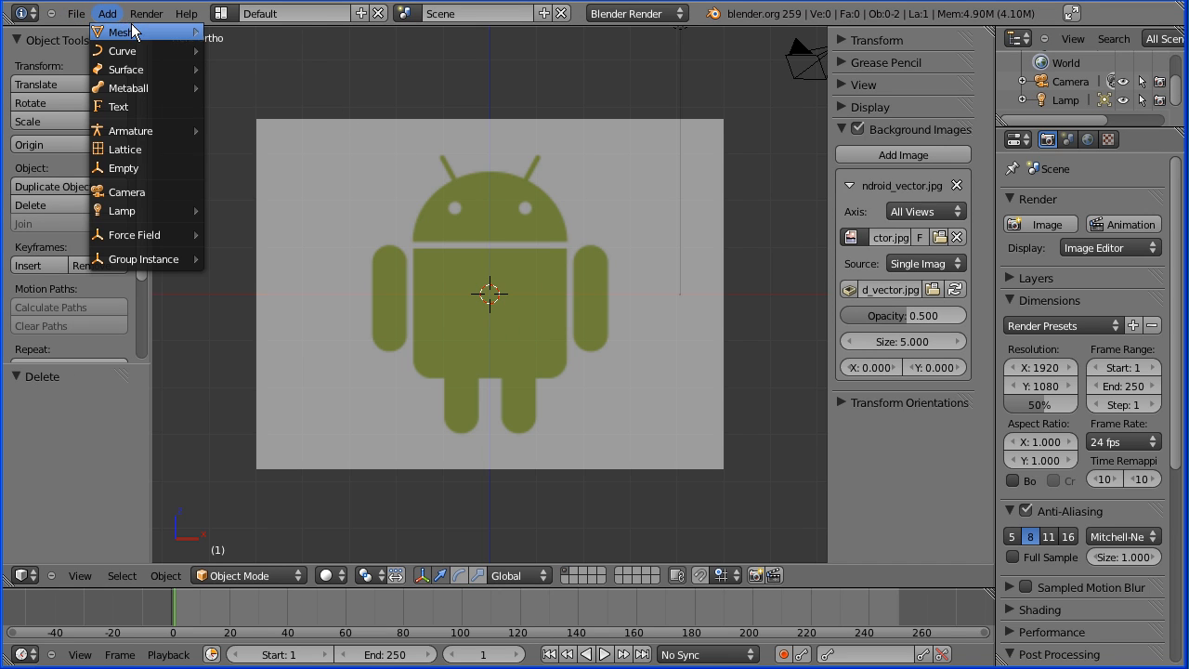
mouse_move(160, 33)
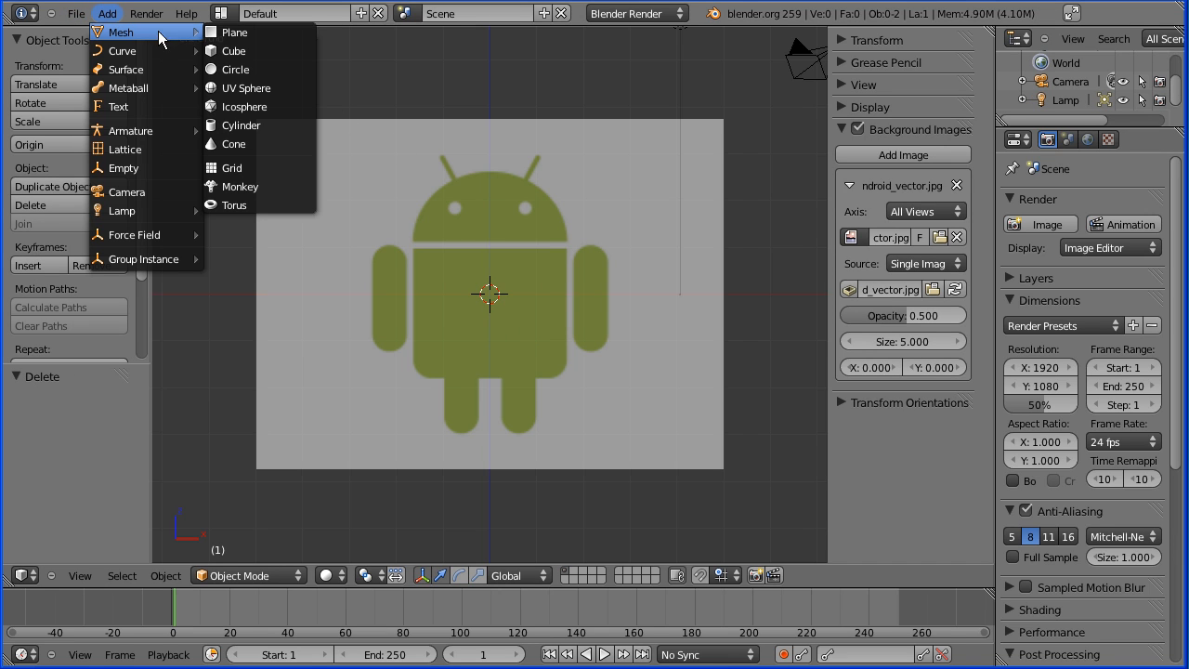
left_click(292, 125)
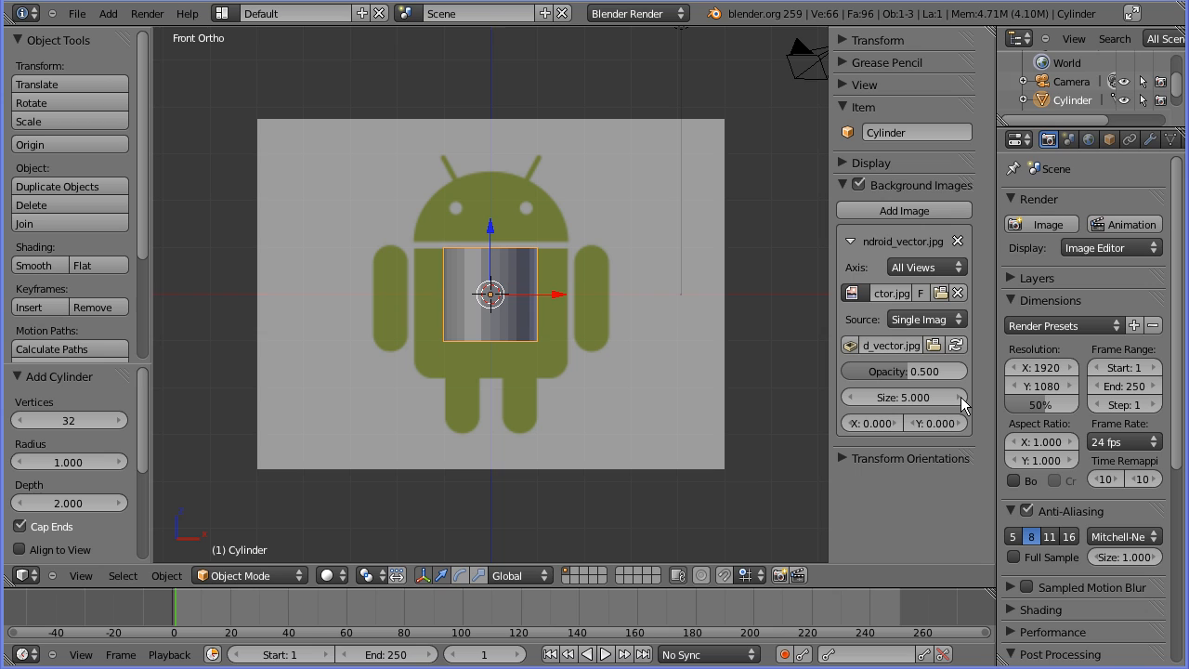
Reduce the background image's size to 3.5 so the android's body comes closer to the cylinder's width
left_click(850, 398)
left_click(851, 398)
left_click(851, 398)
left_click(851, 398)
left_click(850, 398)
left_click(851, 398)
left_click(850, 398)
left_click(850, 398)
left_click(851, 398)
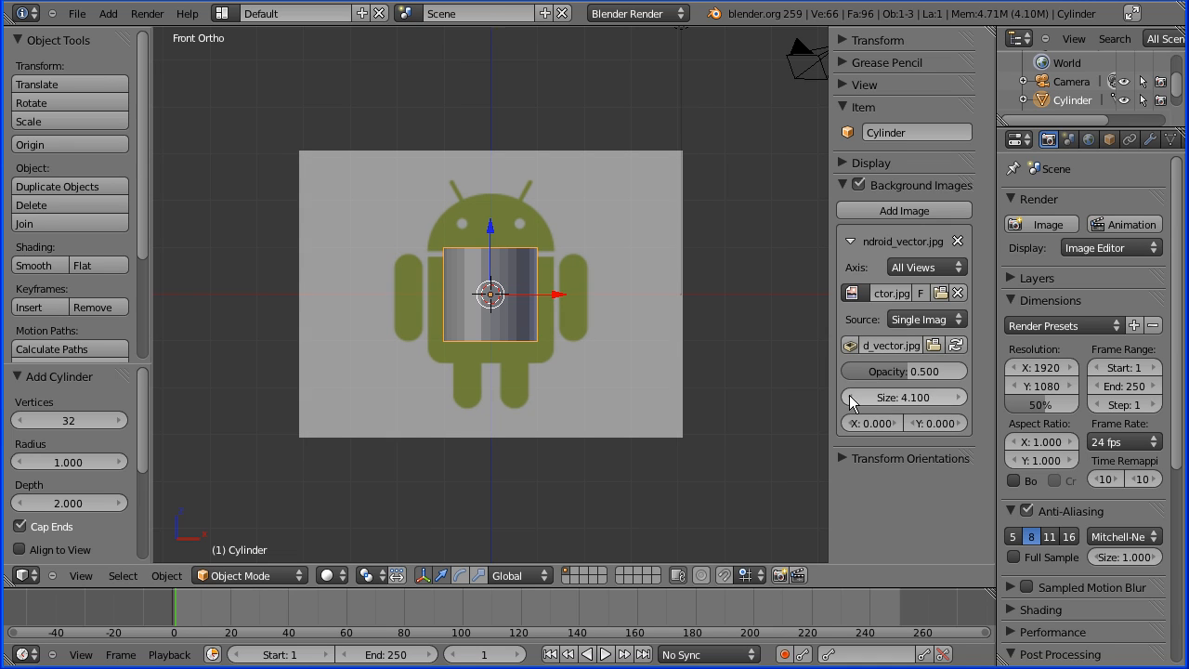
left_click(850, 397)
left_click(851, 398)
left_click(850, 398)
left_click(850, 398)
left_click(851, 398)
left_click(851, 397)
scroll(779, 366, "up", 1)
scroll(779, 366, "up", 5)
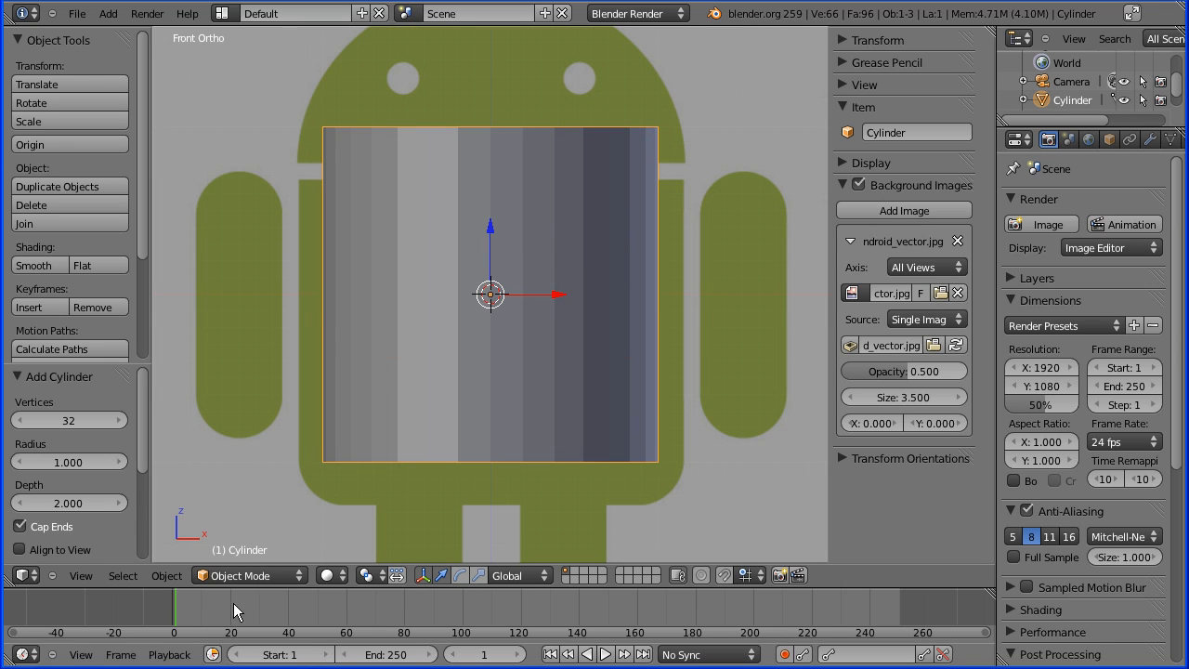
Display the cylinder in wireframe and set the background image's size to 3.1 to match the body width
left_click(330, 575)
left_click(369, 538)
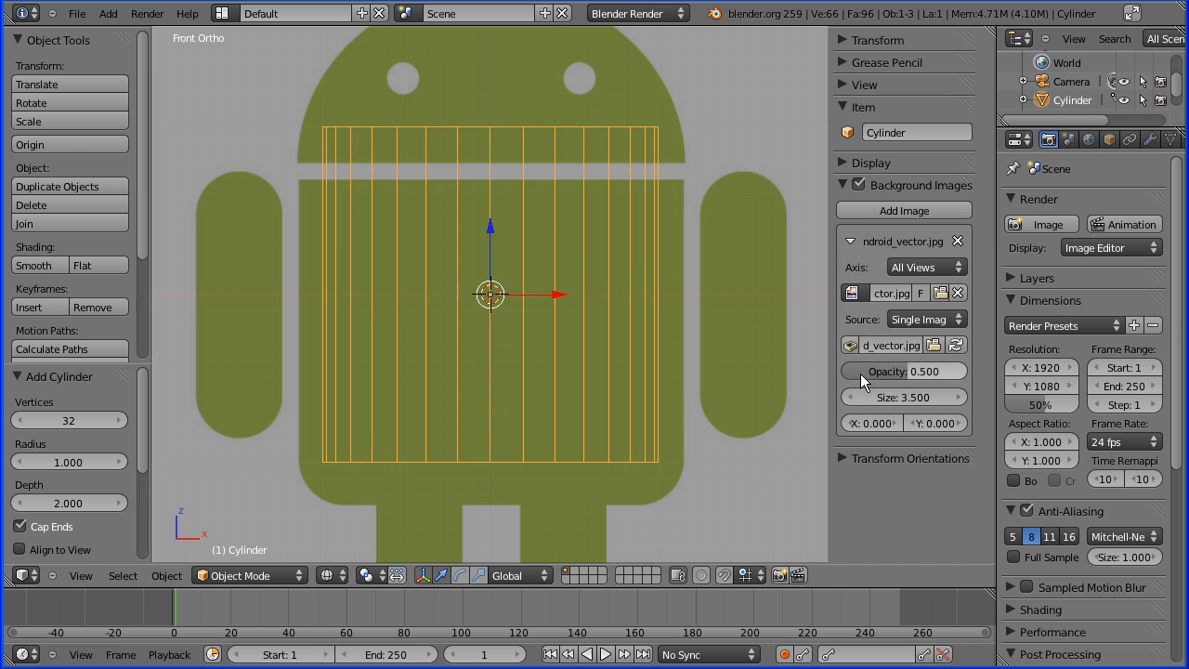
left_click(851, 398)
left_click(852, 397)
left_click(851, 398)
left_click(851, 397)
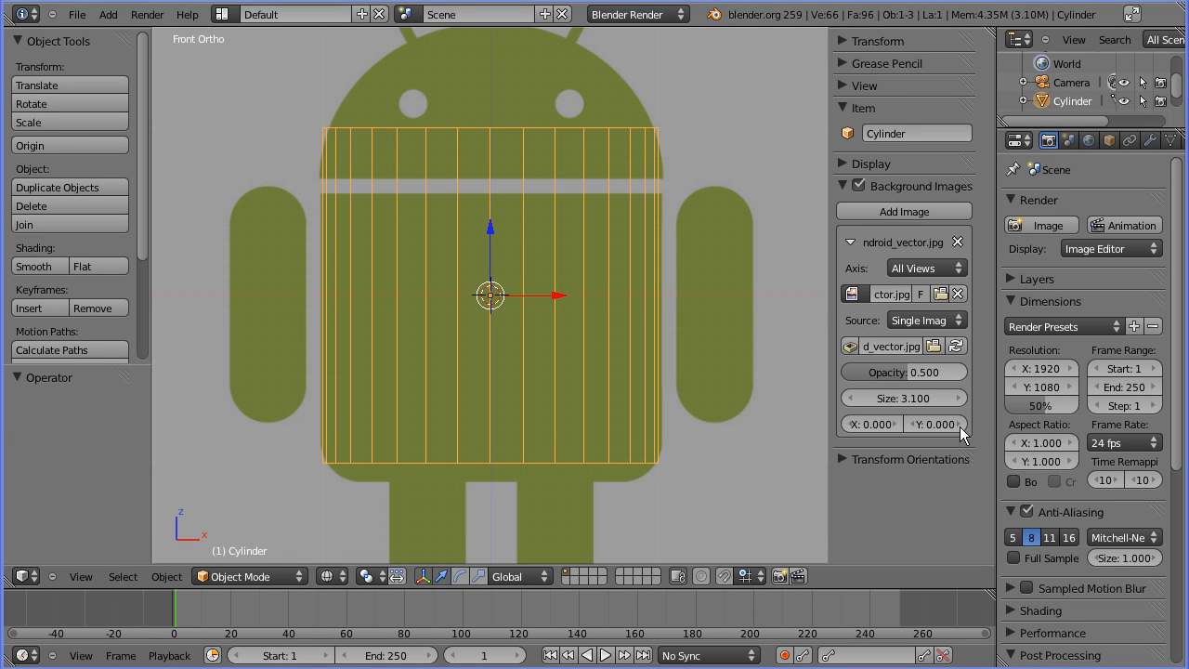
Set the background image's Y offset to 0.3
left_click(960, 424)
left_click(960, 425)
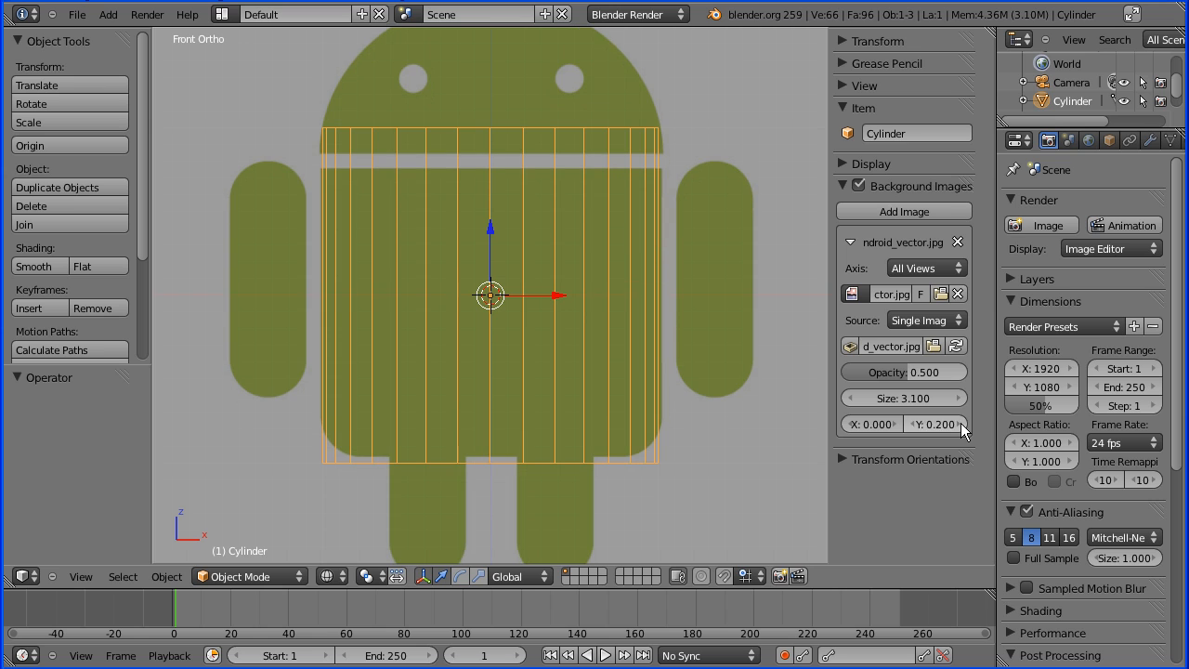
left_click(960, 425)
Set the cylinder's Z scale to 0.860 in the object properties to match the android's body height
left_click_drag(995, 329, 937, 329)
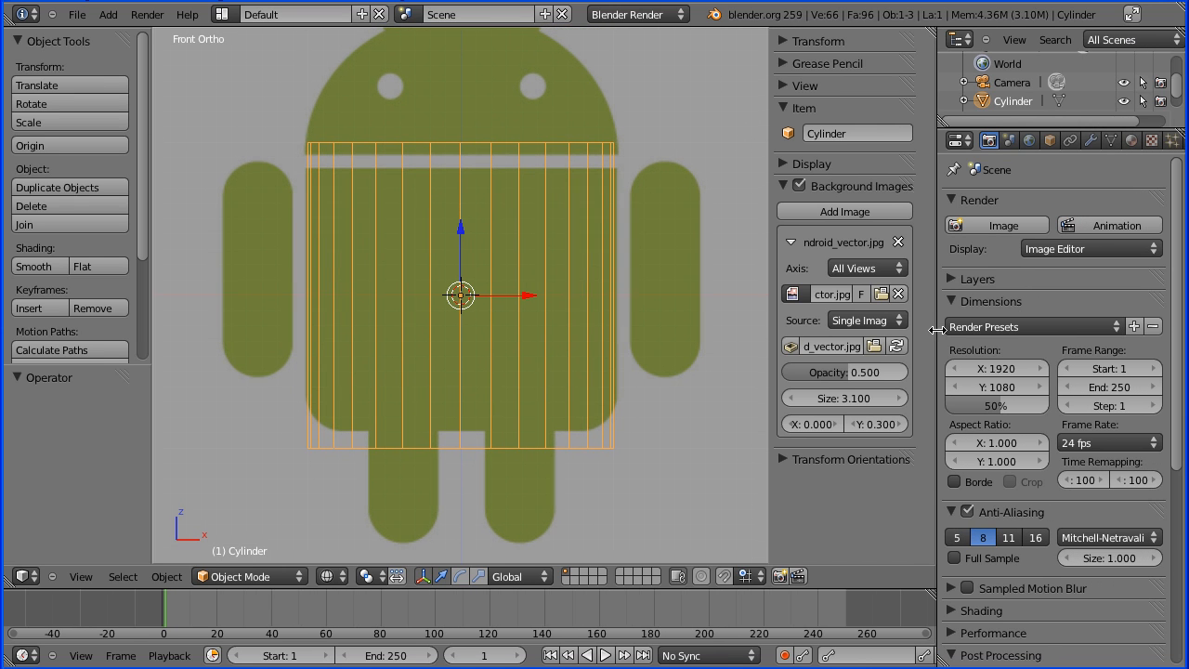
left_click(1048, 139)
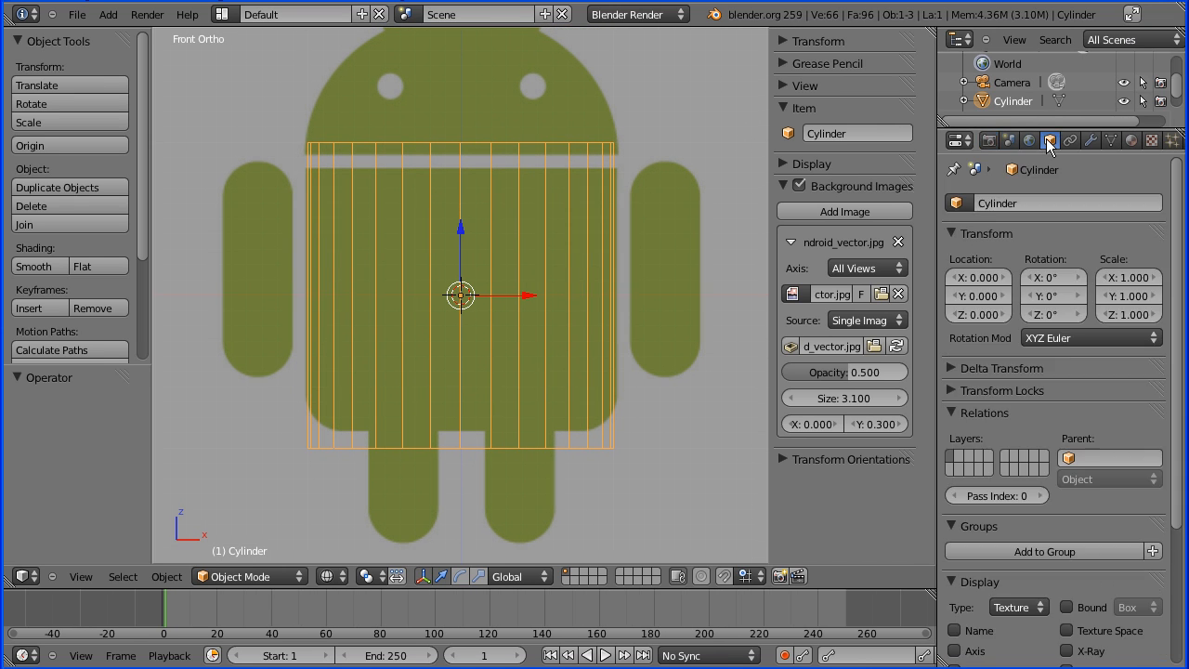
left_click(1106, 313)
left_click(1104, 315)
left_click(1104, 315)
left_click(1104, 315)
left_click(1104, 315)
left_click(1104, 315)
left_click(1104, 315)
left_click(1104, 315)
left_click(1104, 315)
left_click(1103, 315)
left_click(1104, 315)
left_click(1104, 315)
left_click(1104, 315)
left_click(1104, 315)
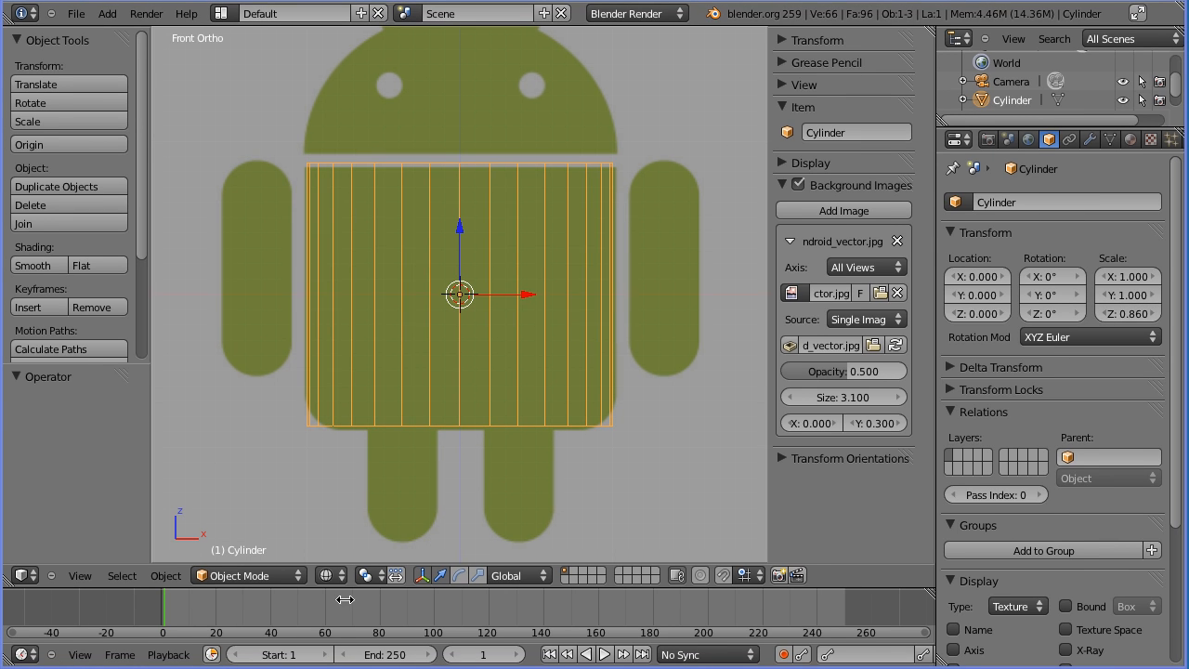
In Edit Mode, add a single horizontal loop cut around the cylinder and slide it down near its lower end
left_click(265, 576)
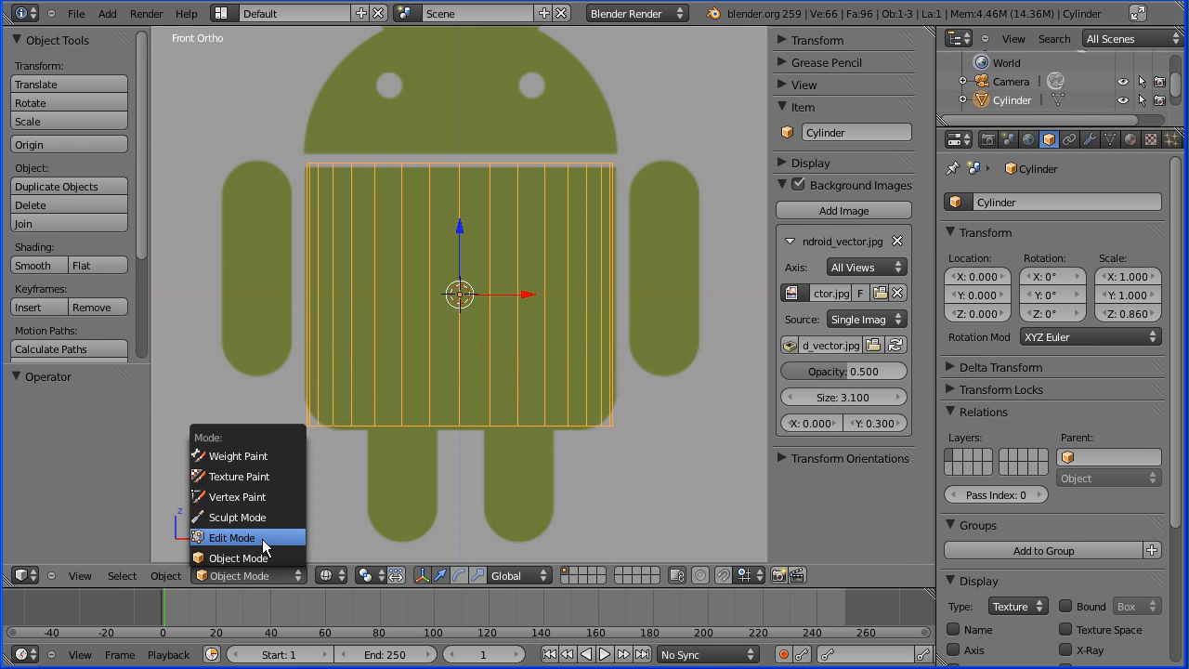
left_click(232, 538)
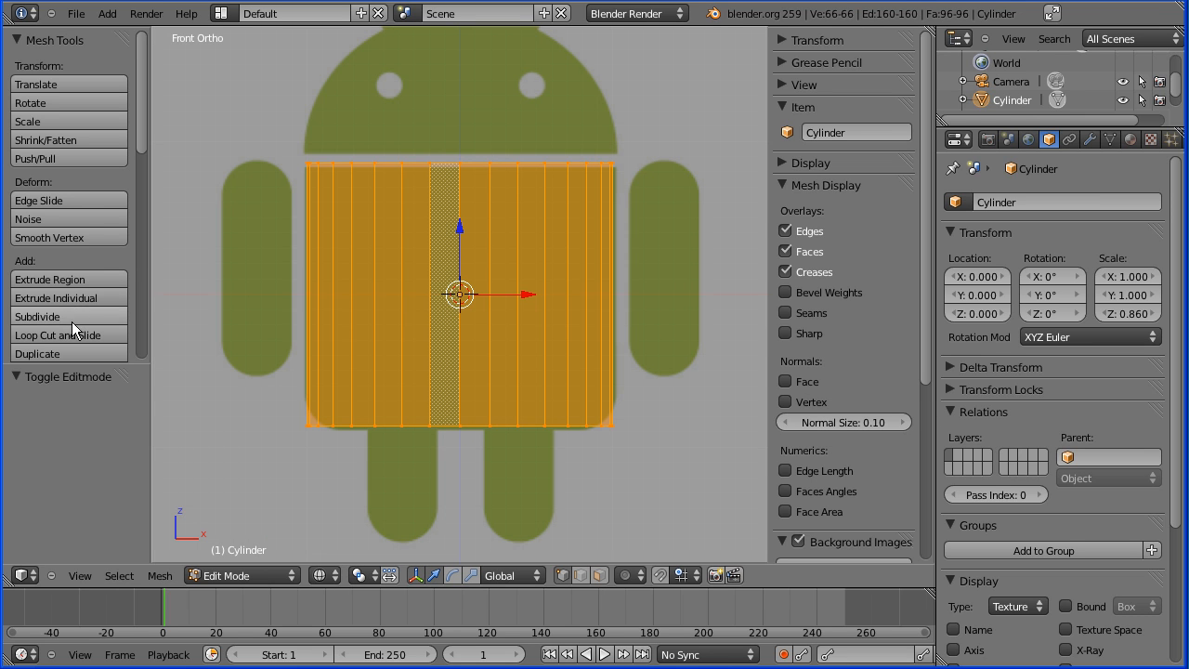
left_click(104, 334)
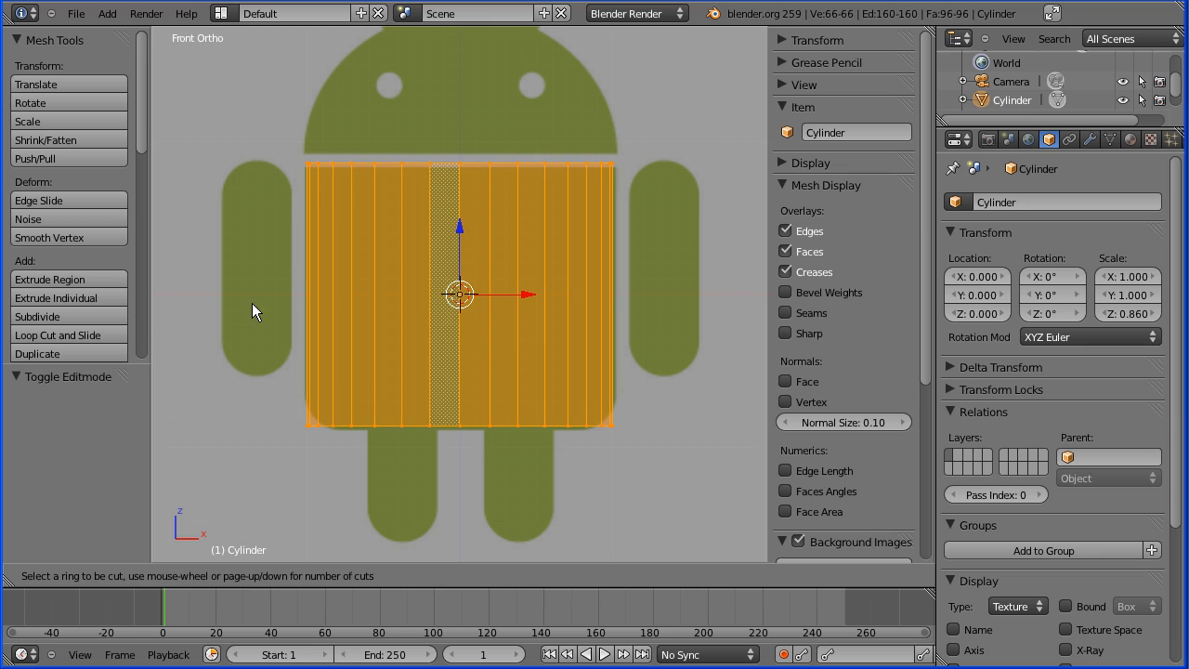
left_click(338, 285)
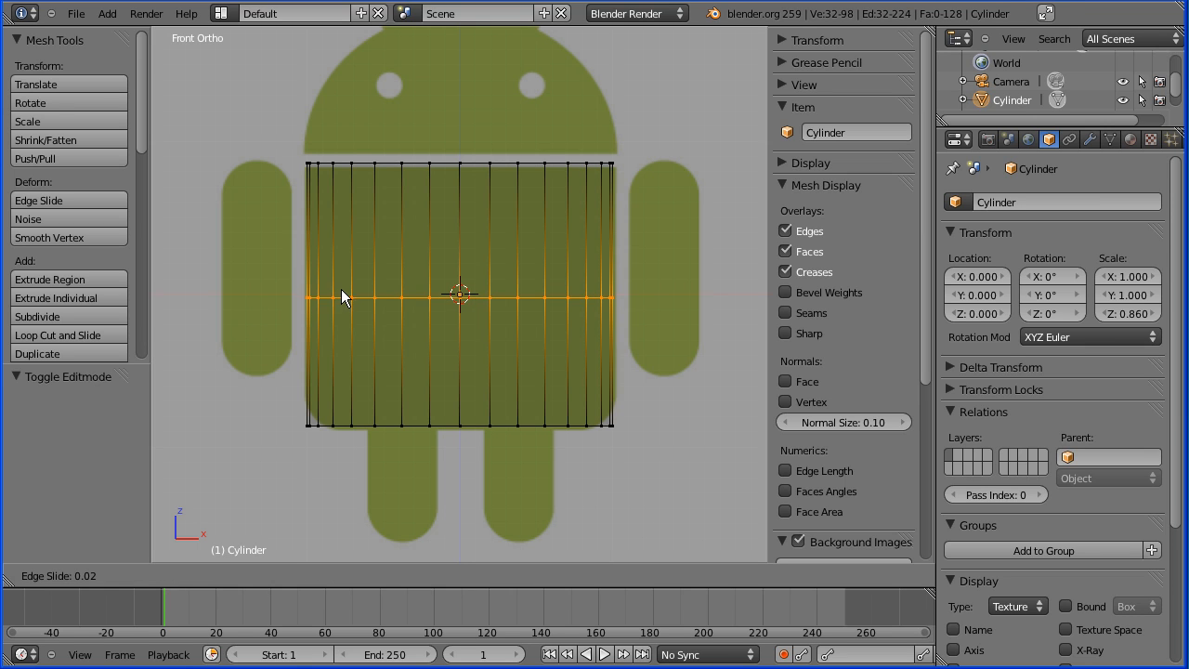
left_click(360, 383)
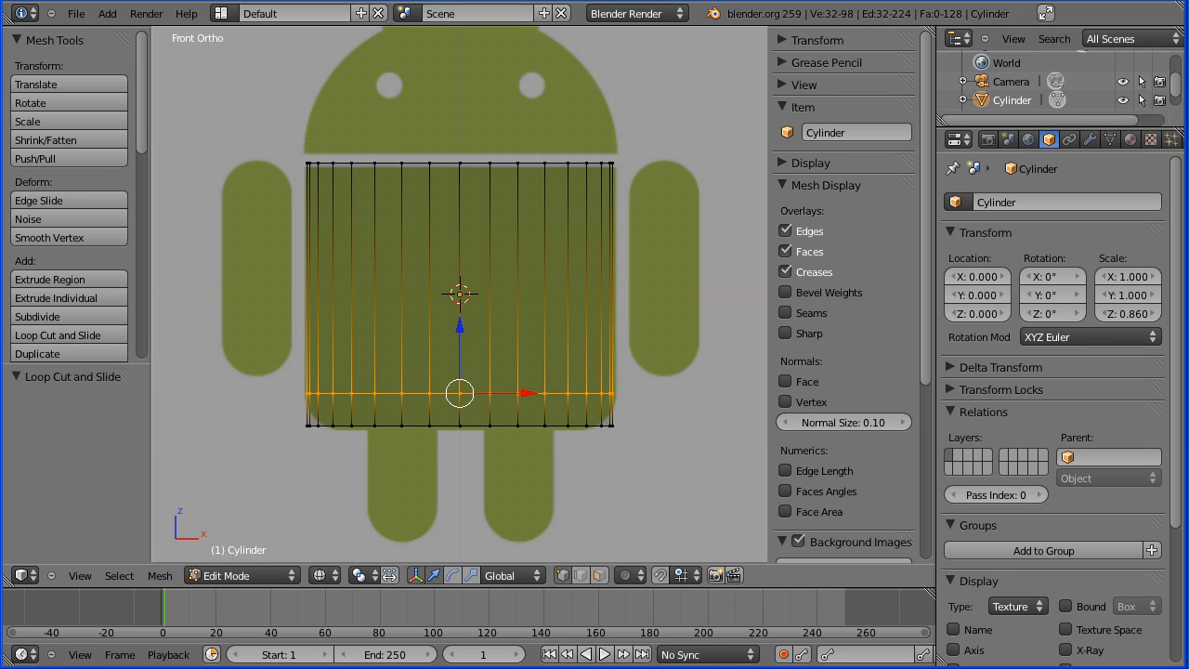
key("Tab")
key("Tab")
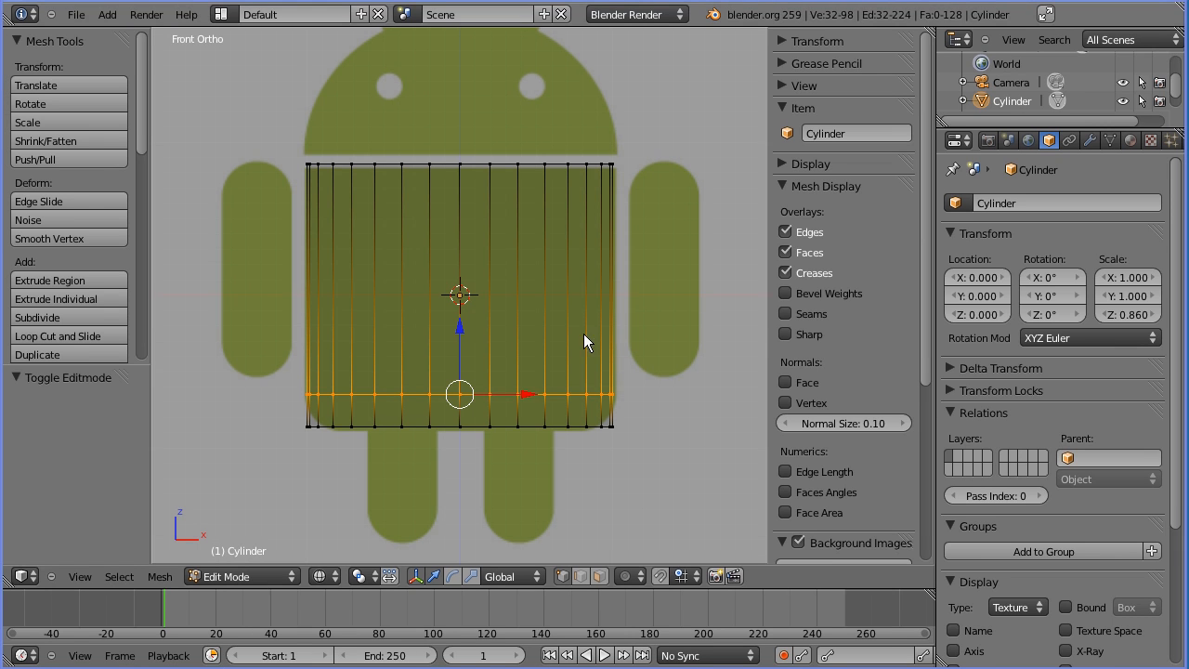
Hide the background image and look at the cylinder from the bottom view
left_click(799, 541)
left_click(798, 541)
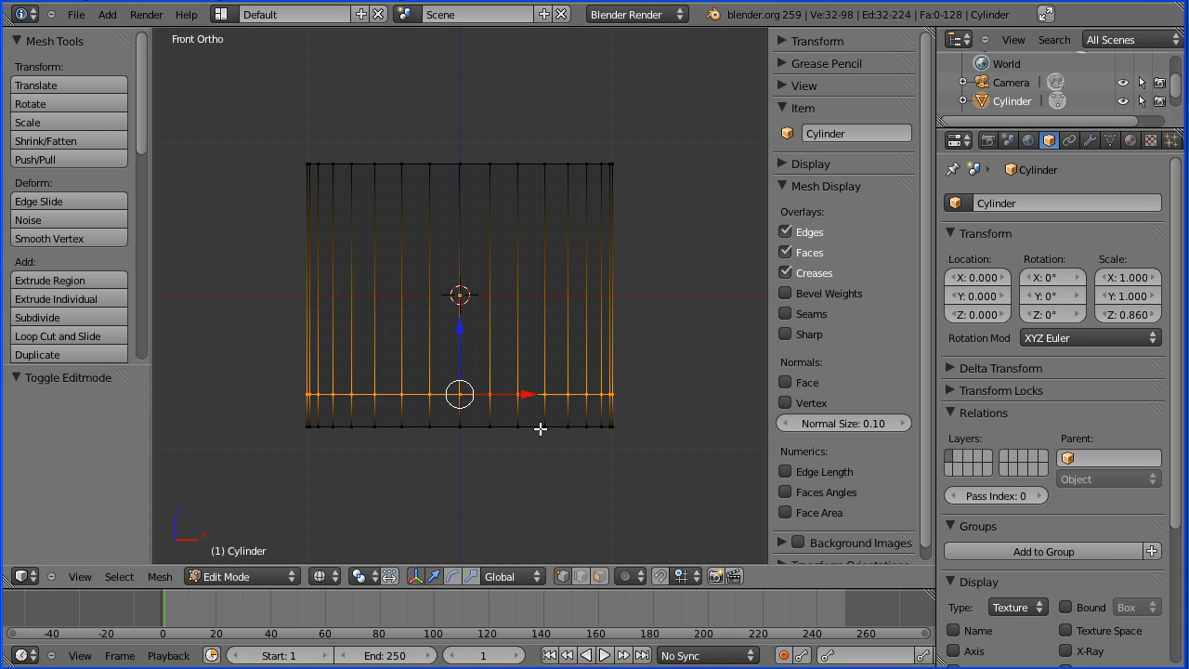
left_click(80, 577)
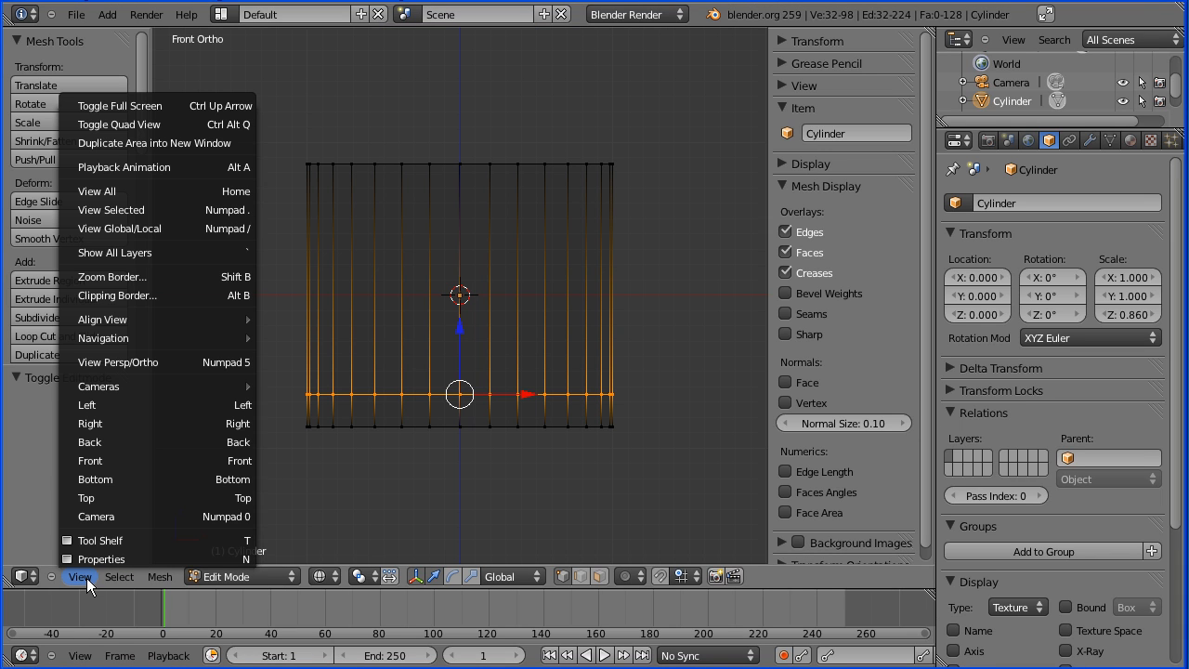
left_click(125, 477)
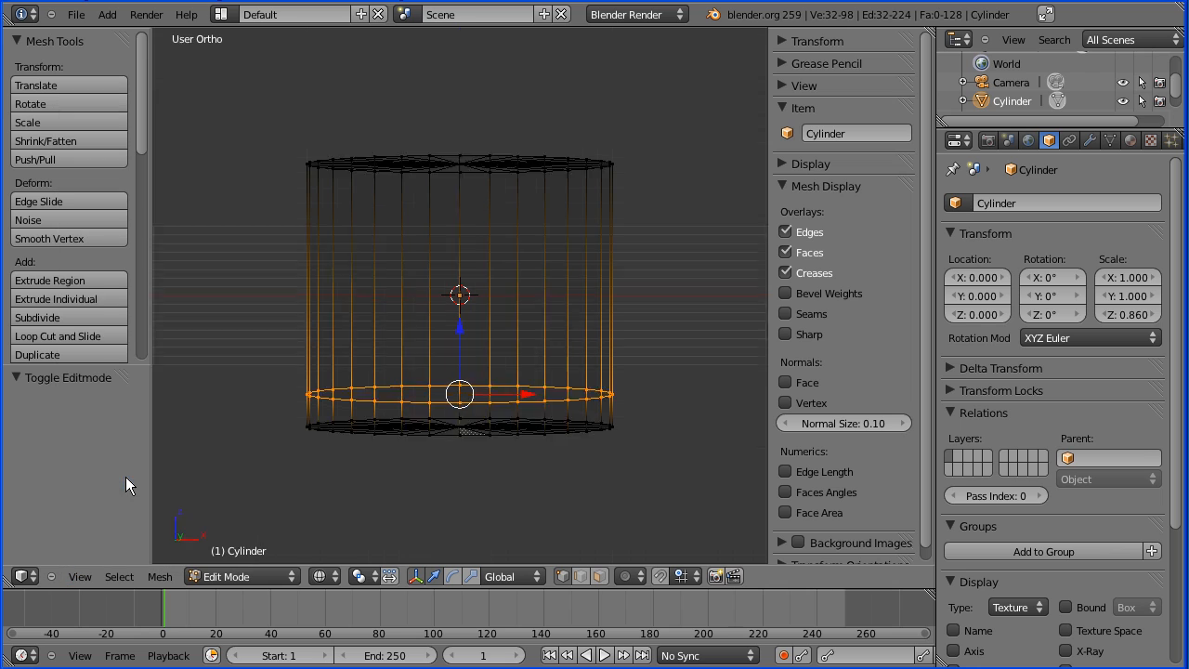
In solid shading and edge select mode, select the radial edges of the cylinder's bottom cap and subdivide them with 2 cuts
left_click(321, 577)
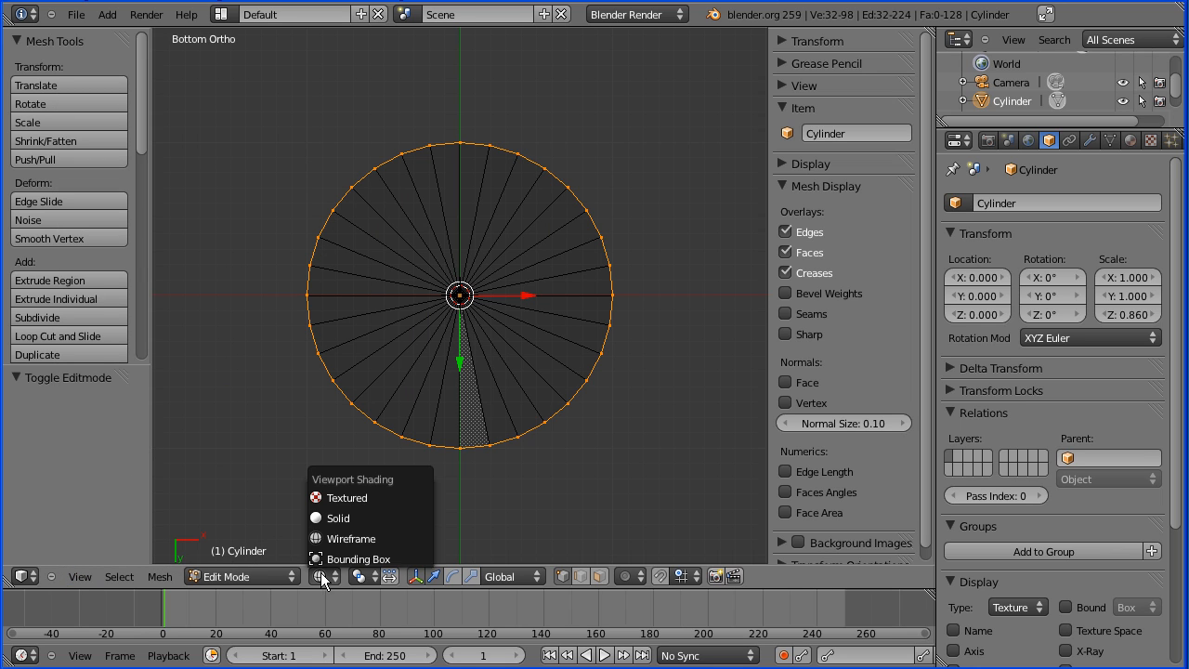
left_click(342, 518)
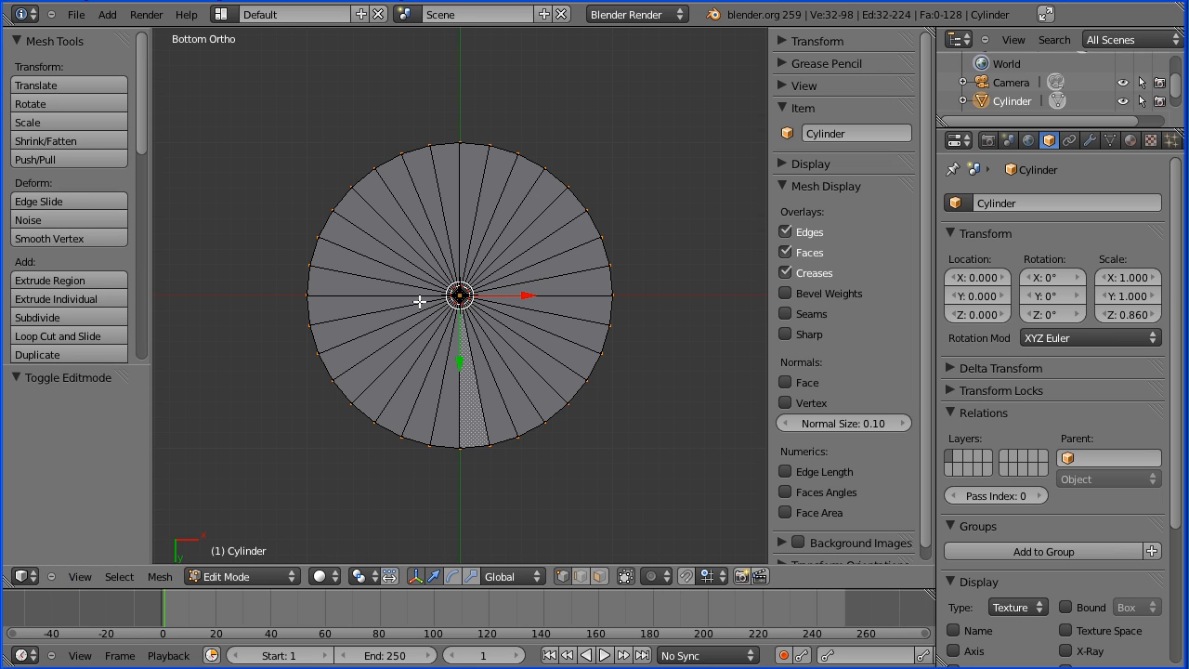
left_click(581, 578)
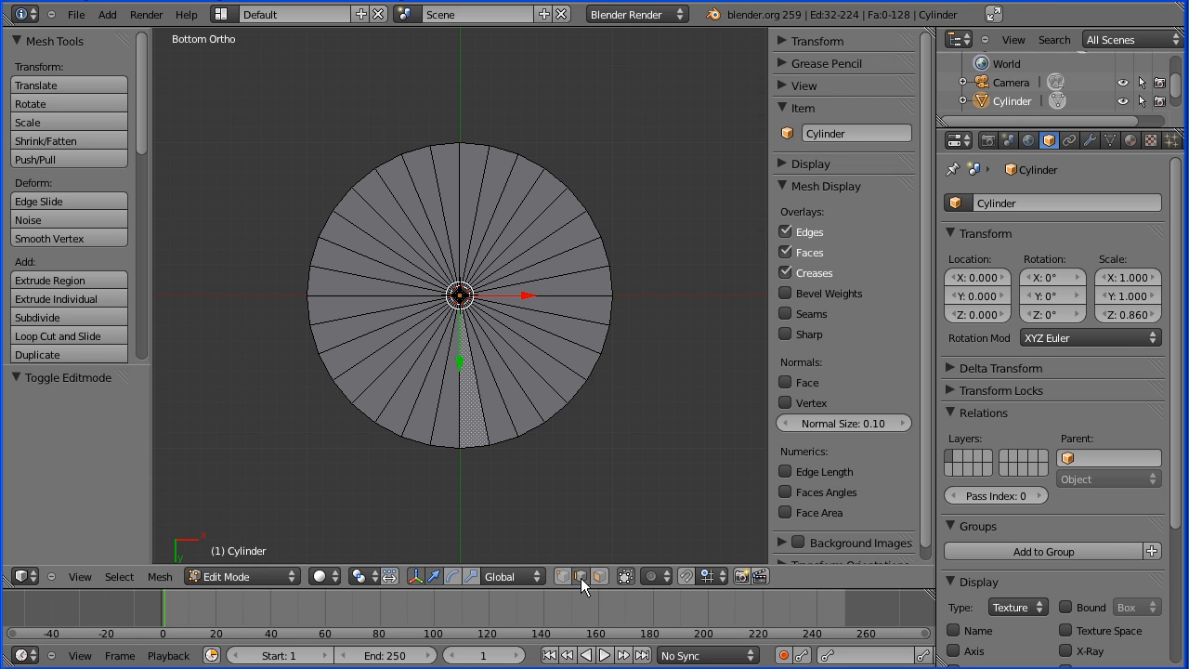
right_click(507, 368)
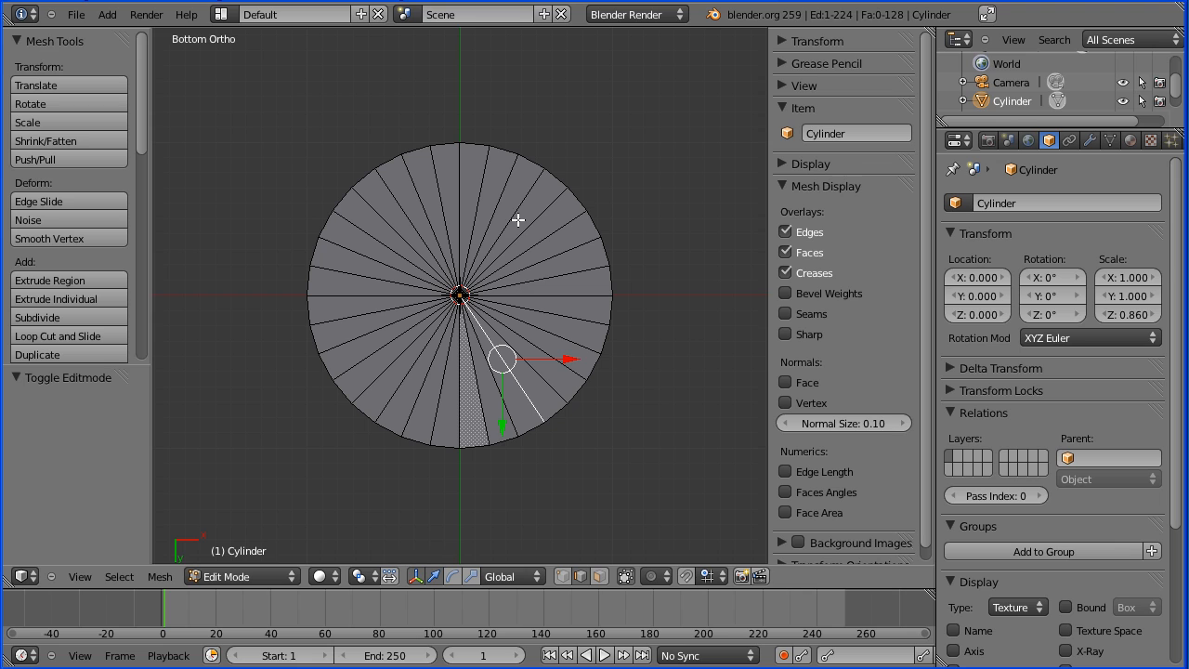
key("b")
left_click_drag(537, 350, 402, 245)
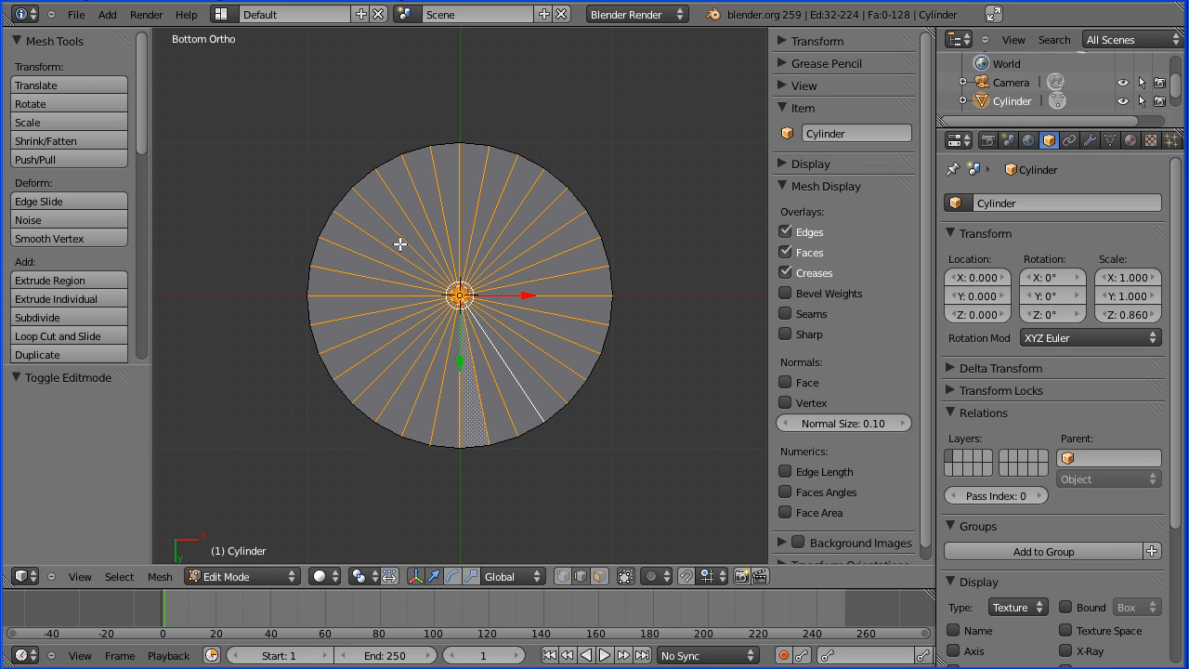
left_click(67, 318)
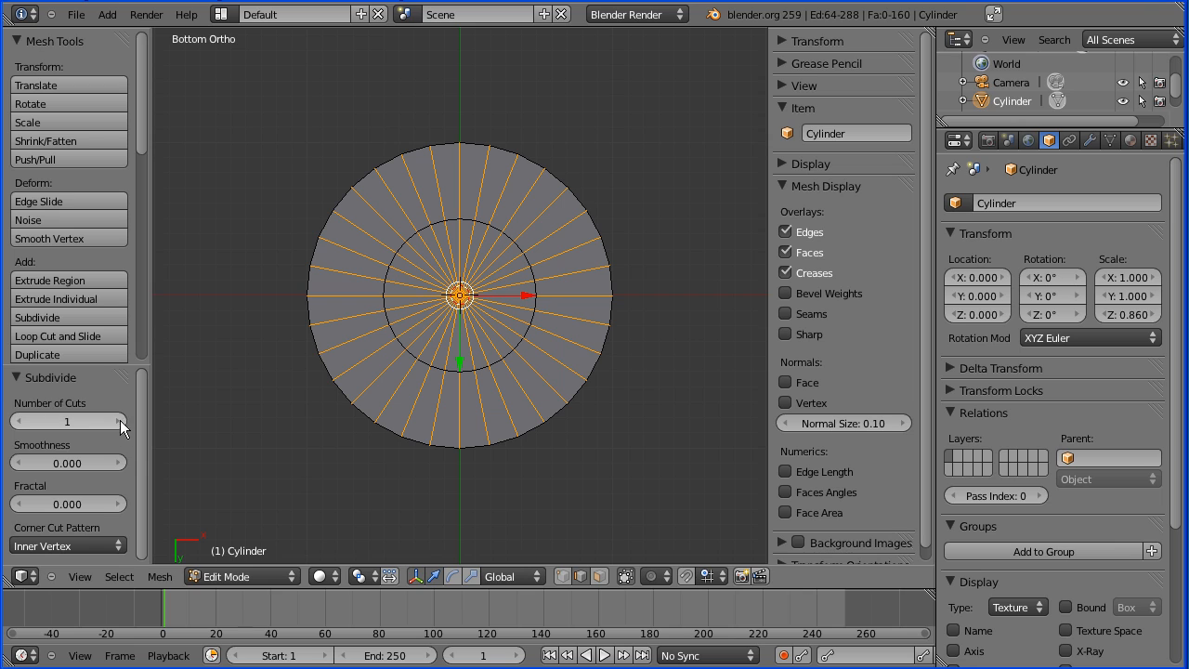
left_click(120, 419)
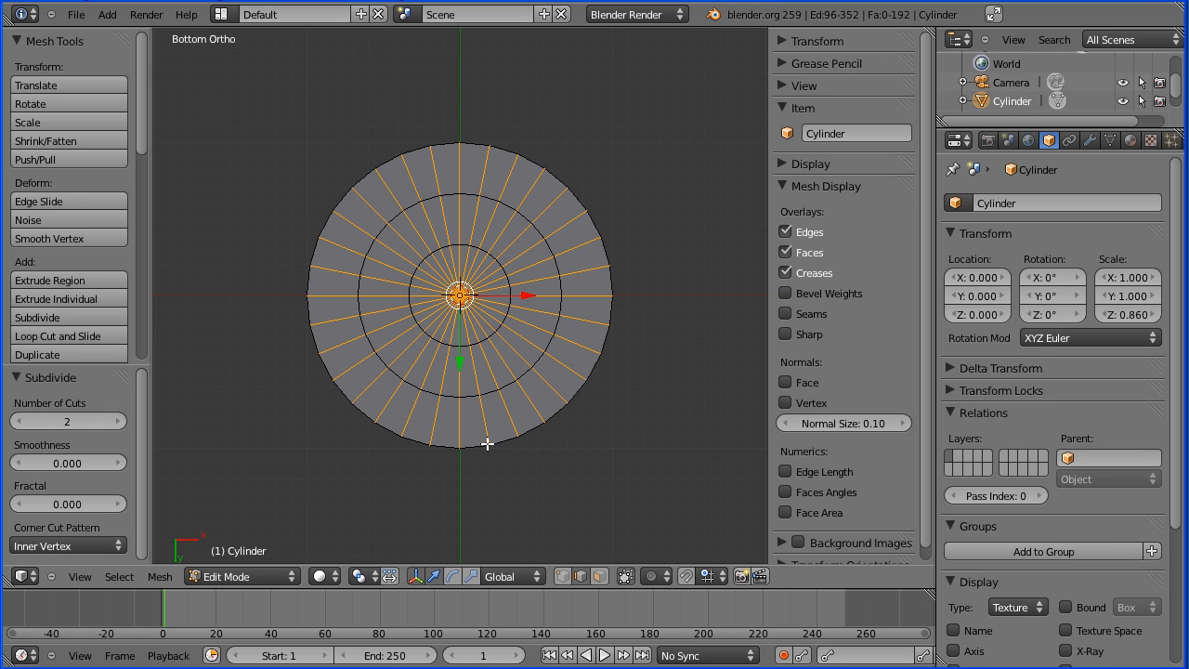
Select the larger of the two inner edge rings on the bottom cap and scale it up by about 1.189
right_click(490, 392, "alt")
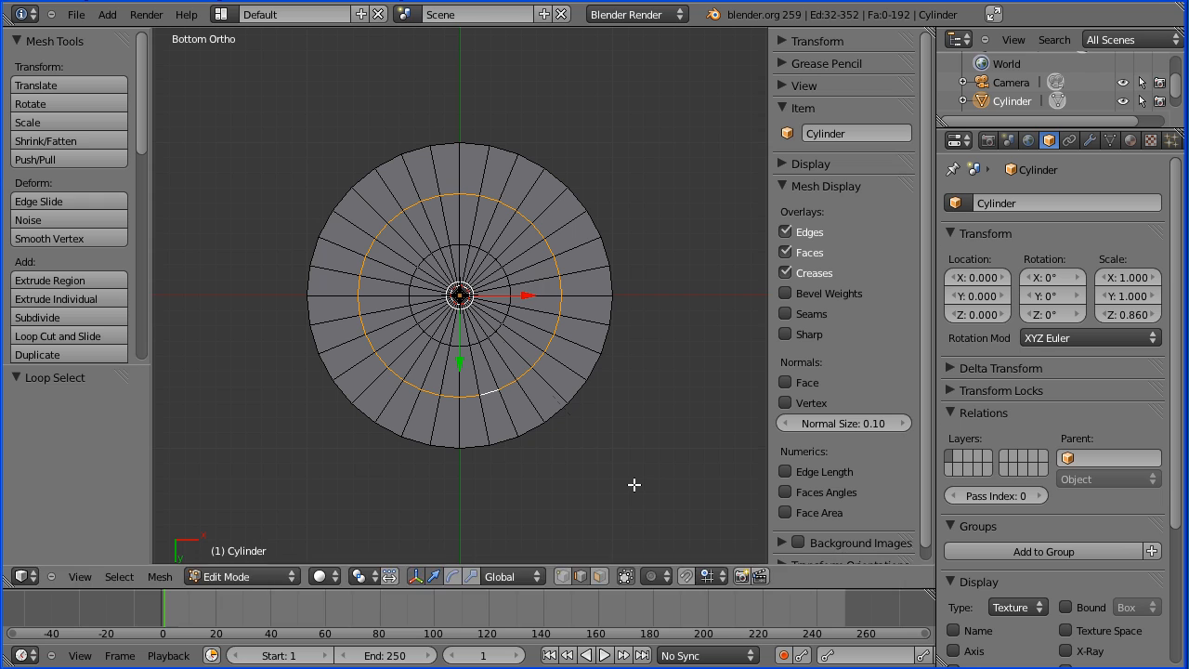
key("s")
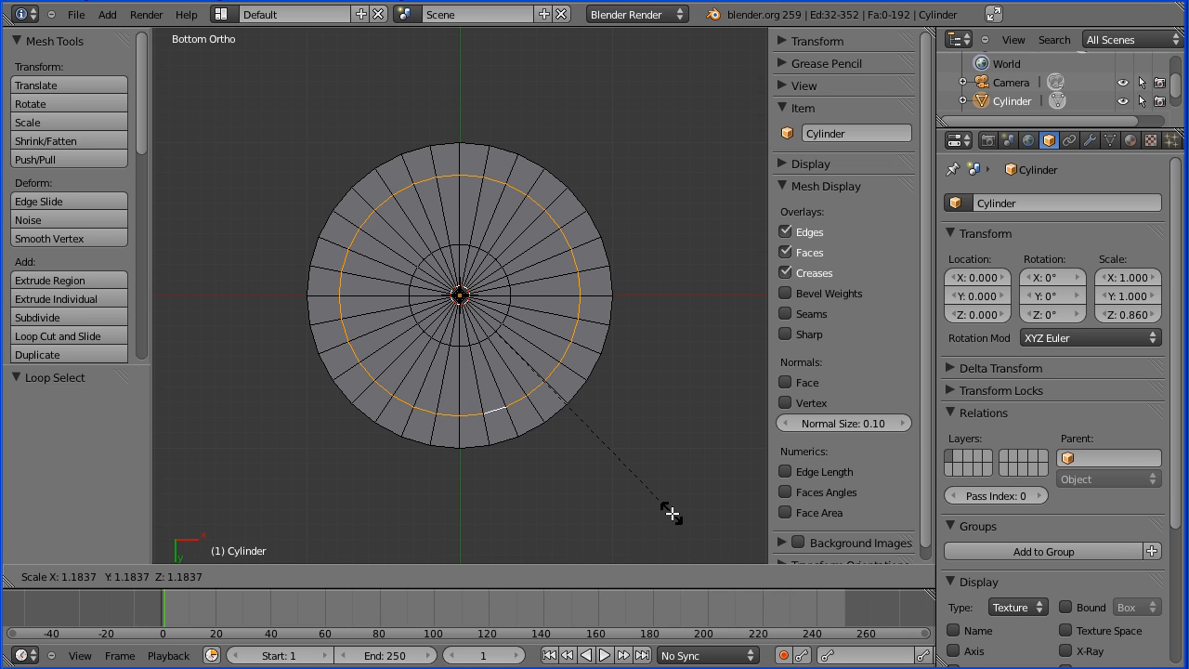
left_click(674, 513)
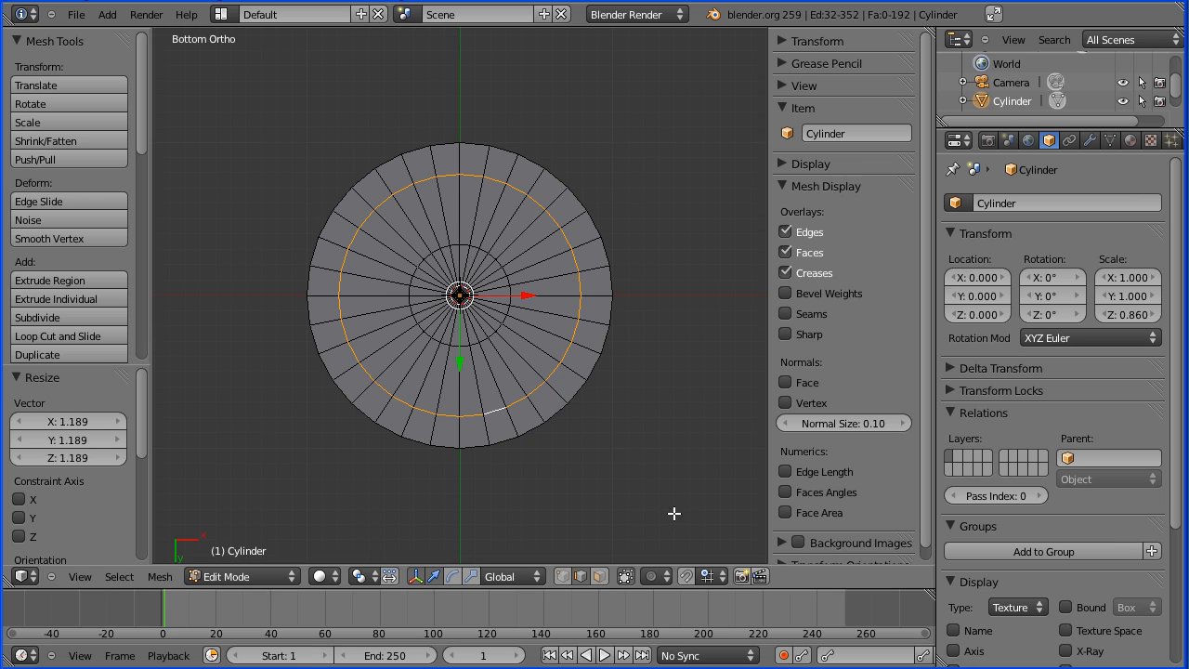
key("Tab")
key("Tab")
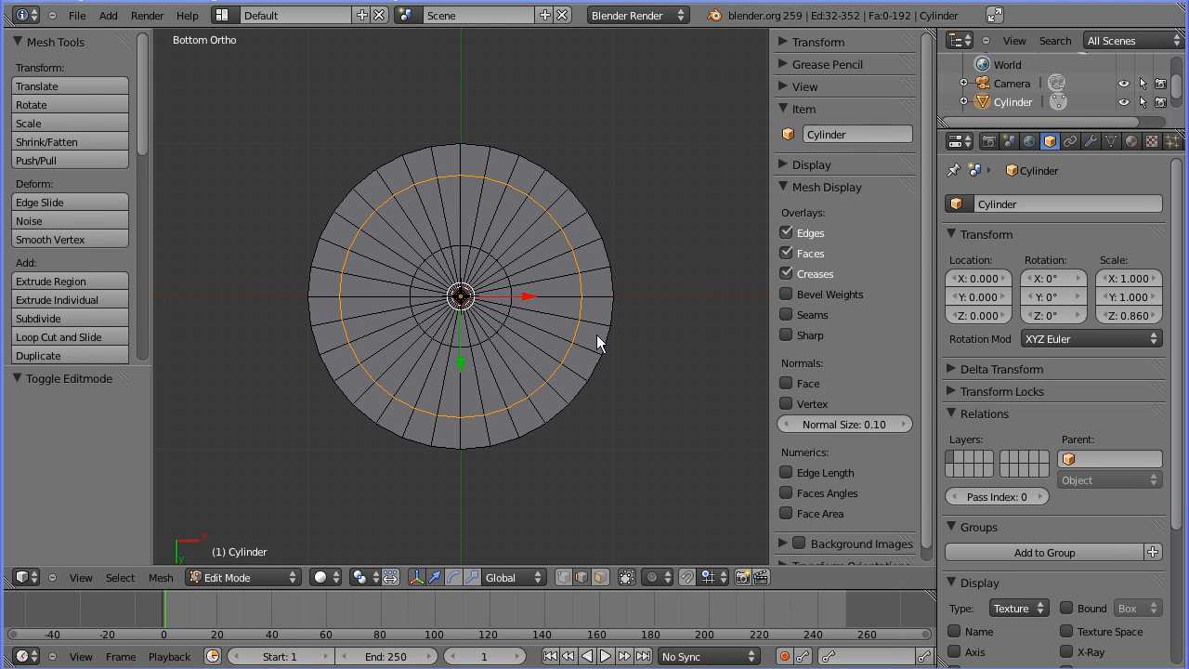
Select the outermost edge loop of the bottom cap and scale it down to about 0.942
right_click(577, 393)
right_click(578, 393, "alt")
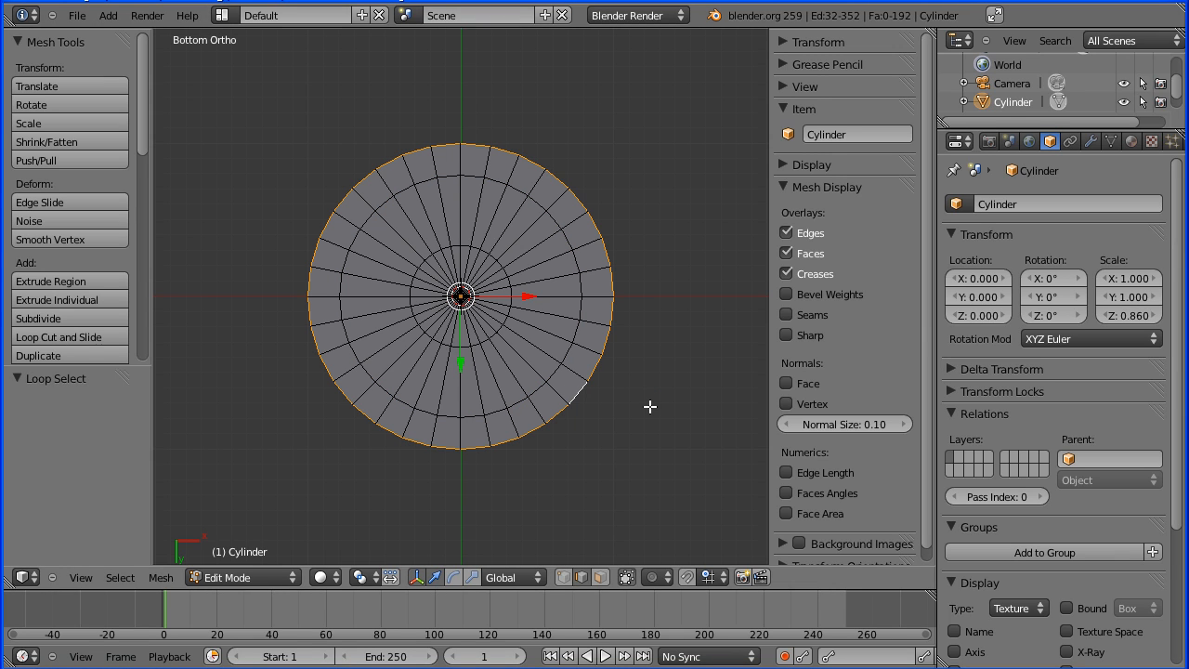
key("s")
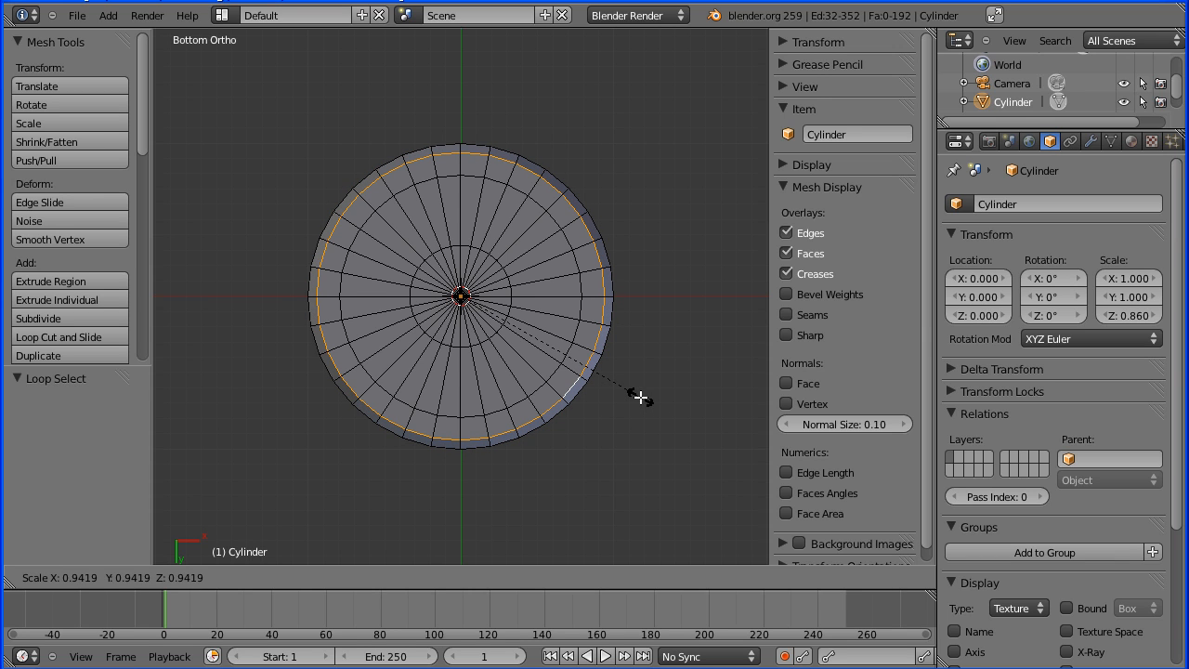
left_click(641, 398)
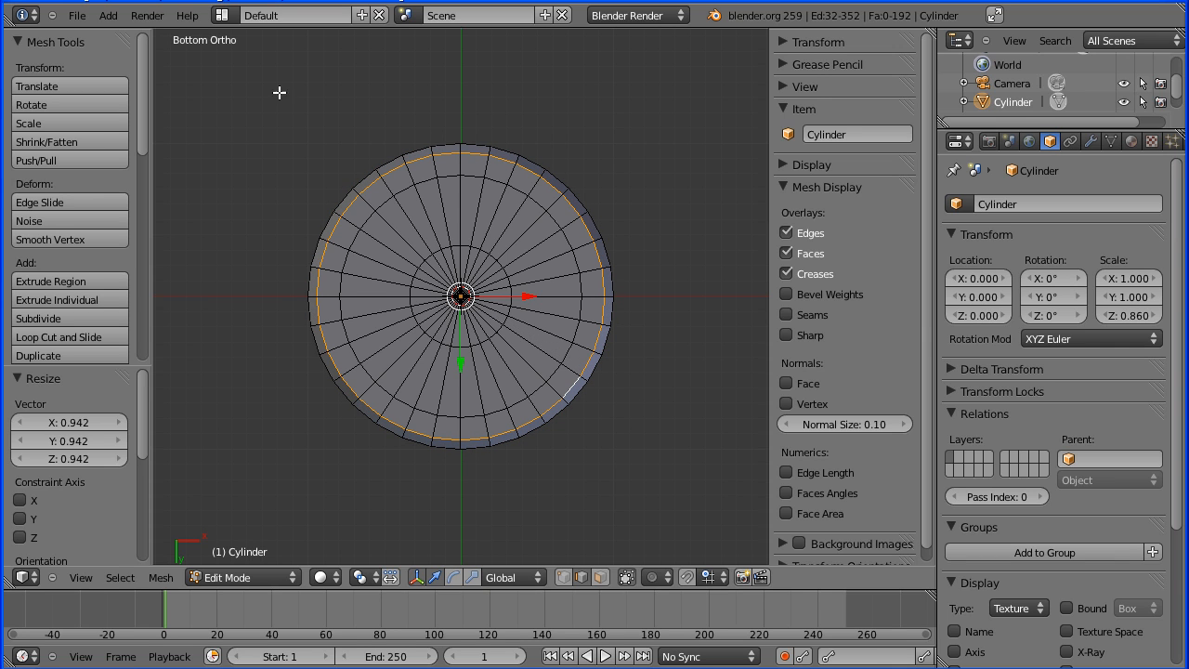
In front view with the background image shown, raise the selected bottom edge loop about 0.067 along Z to match the body's rounded corner
left_click(82, 576)
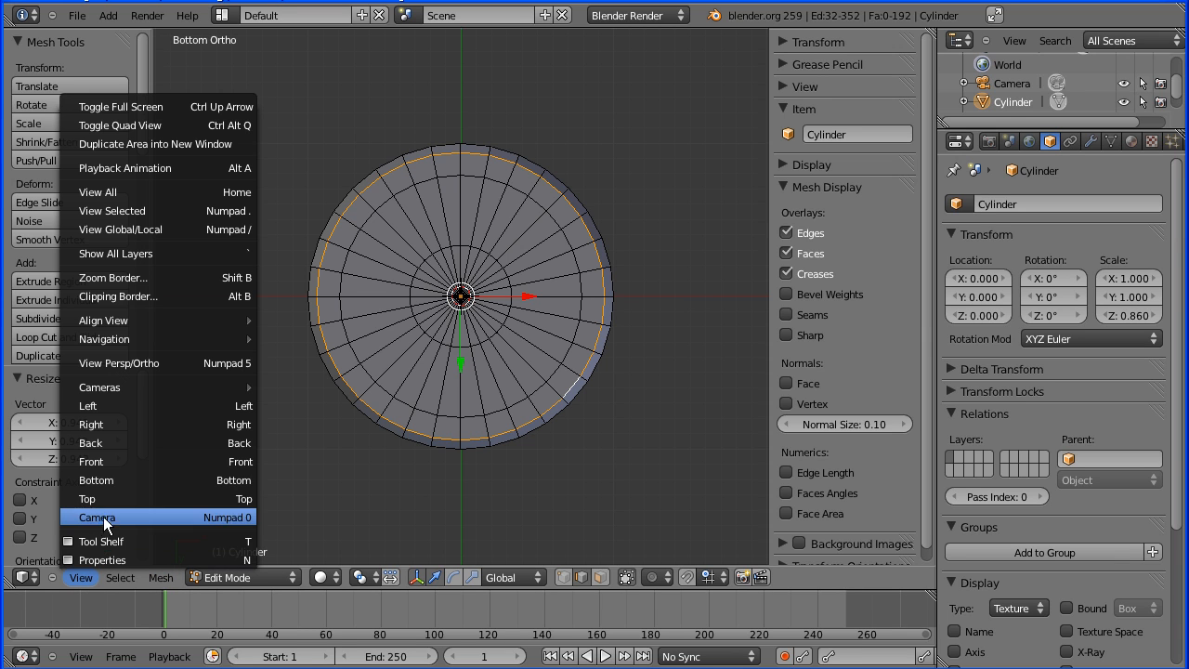
left_click(112, 461)
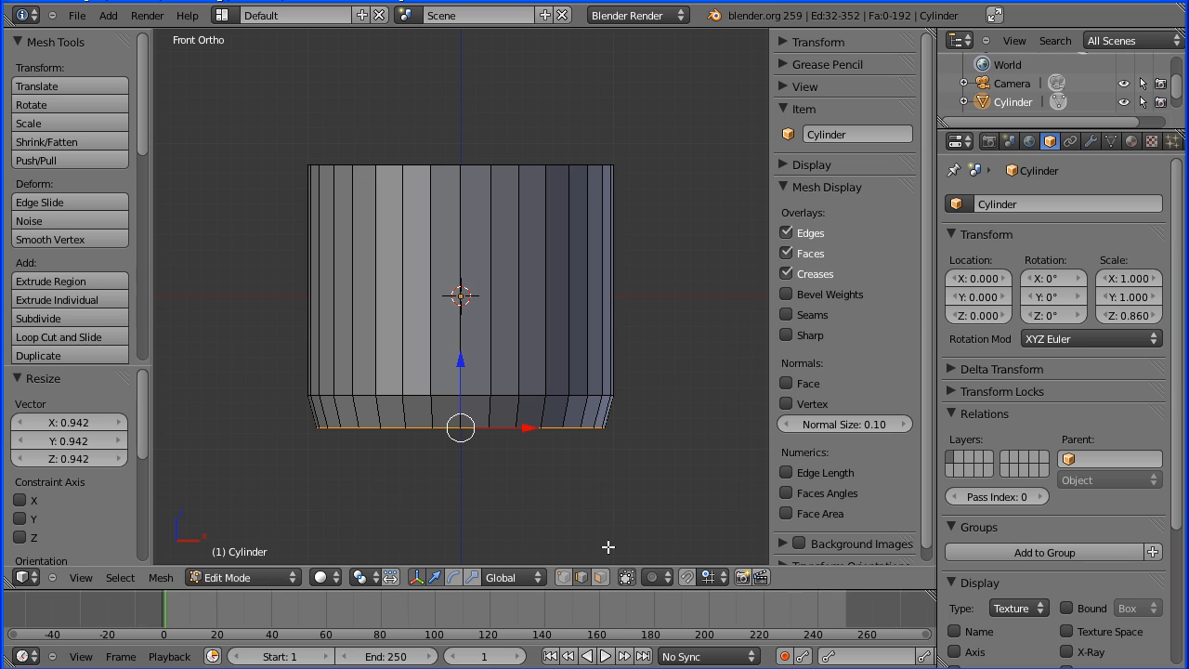
left_click(798, 543)
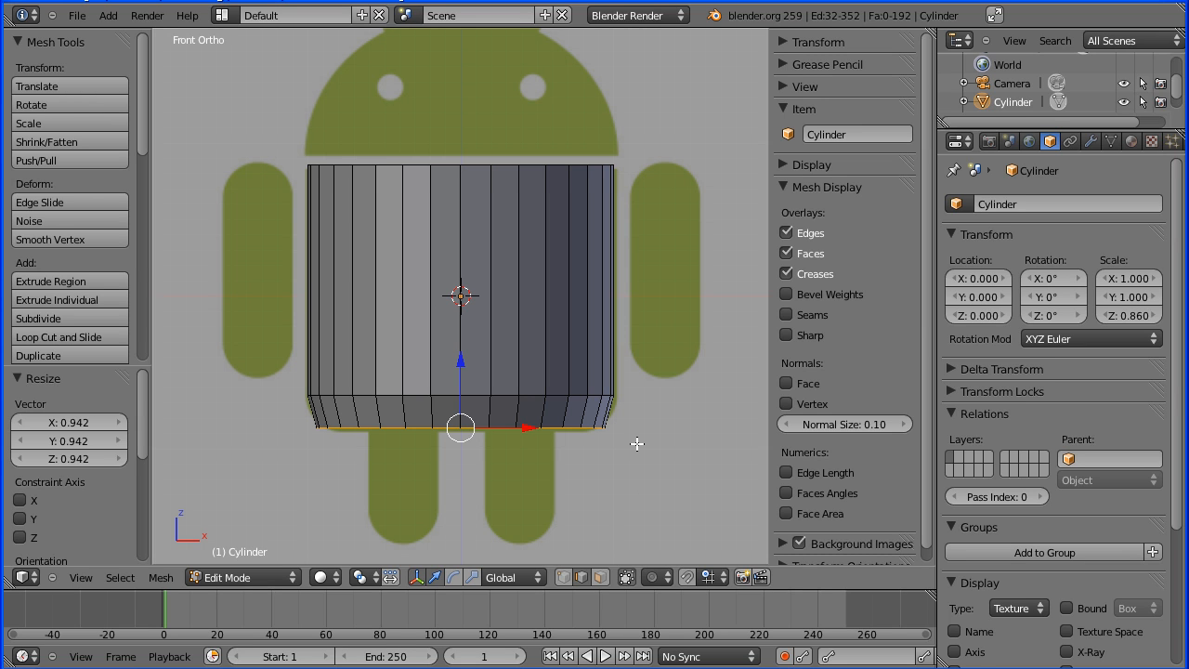
key("g")
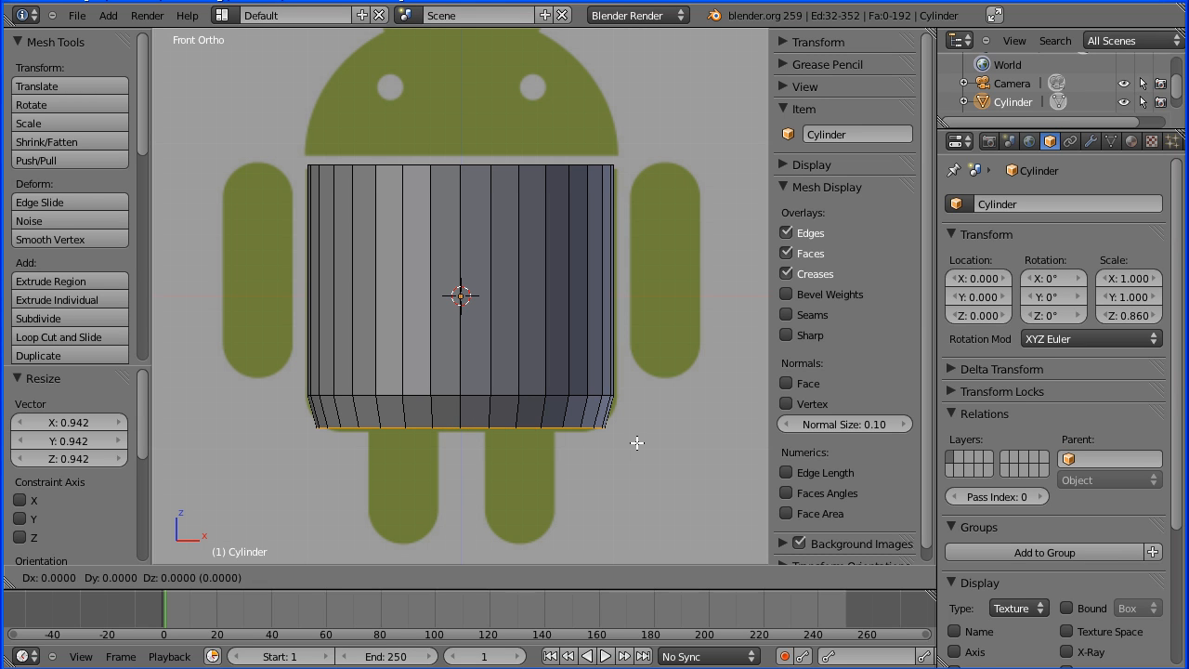
key("z")
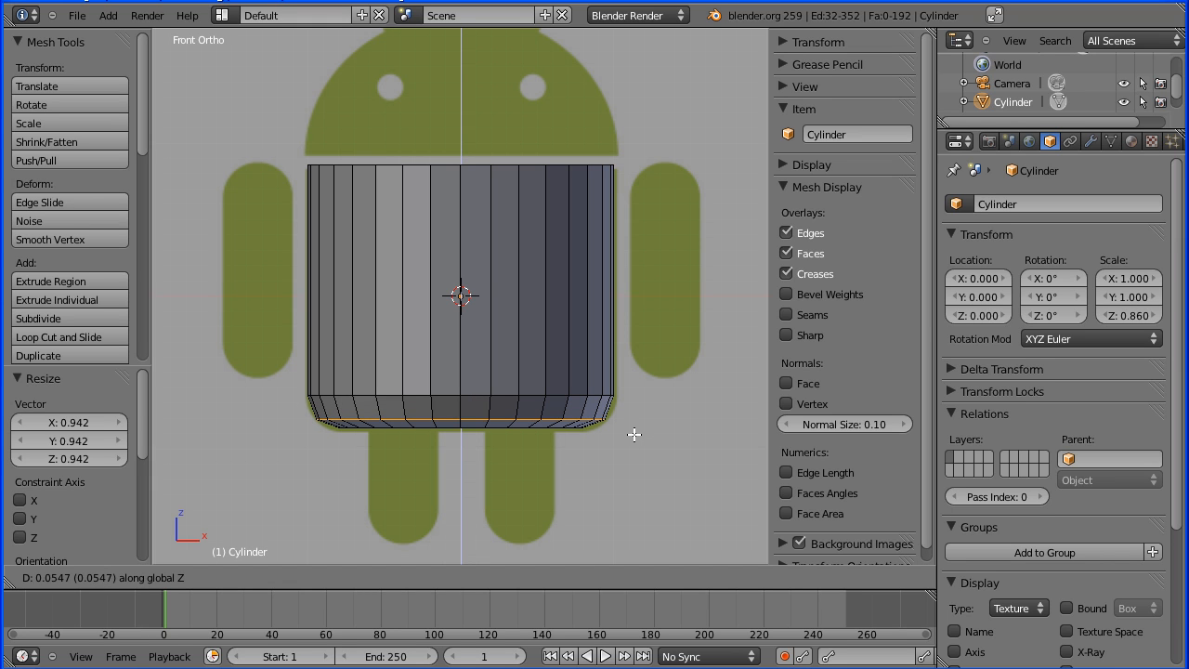
left_click(634, 432)
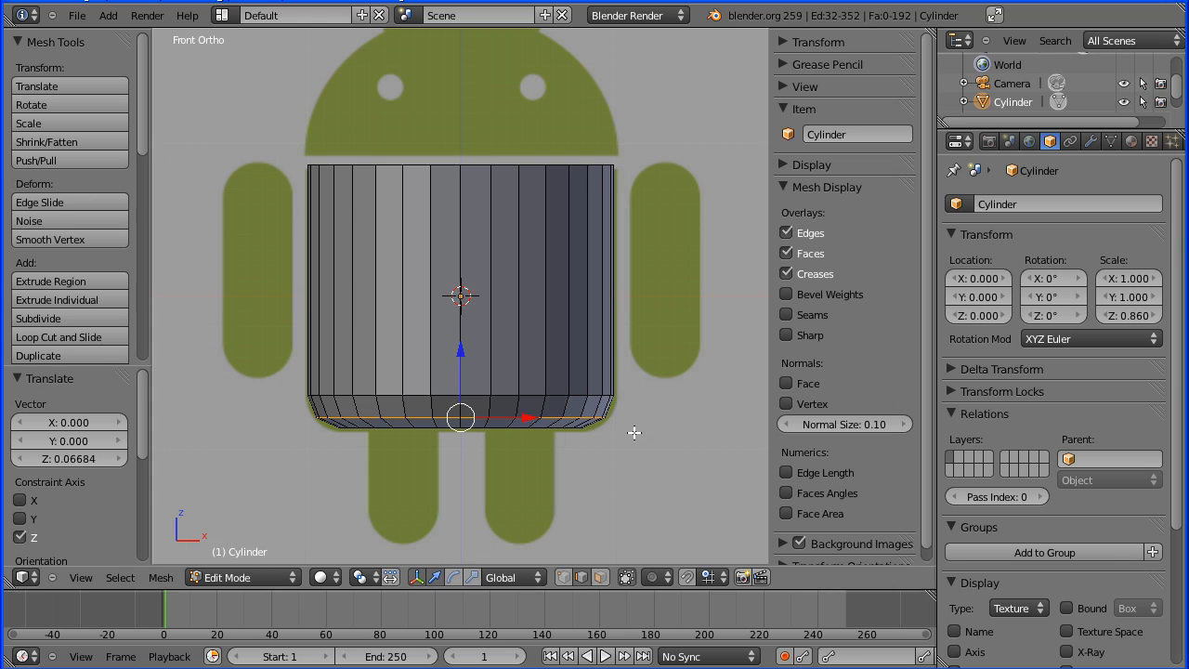
key("Tab")
key("Tab")
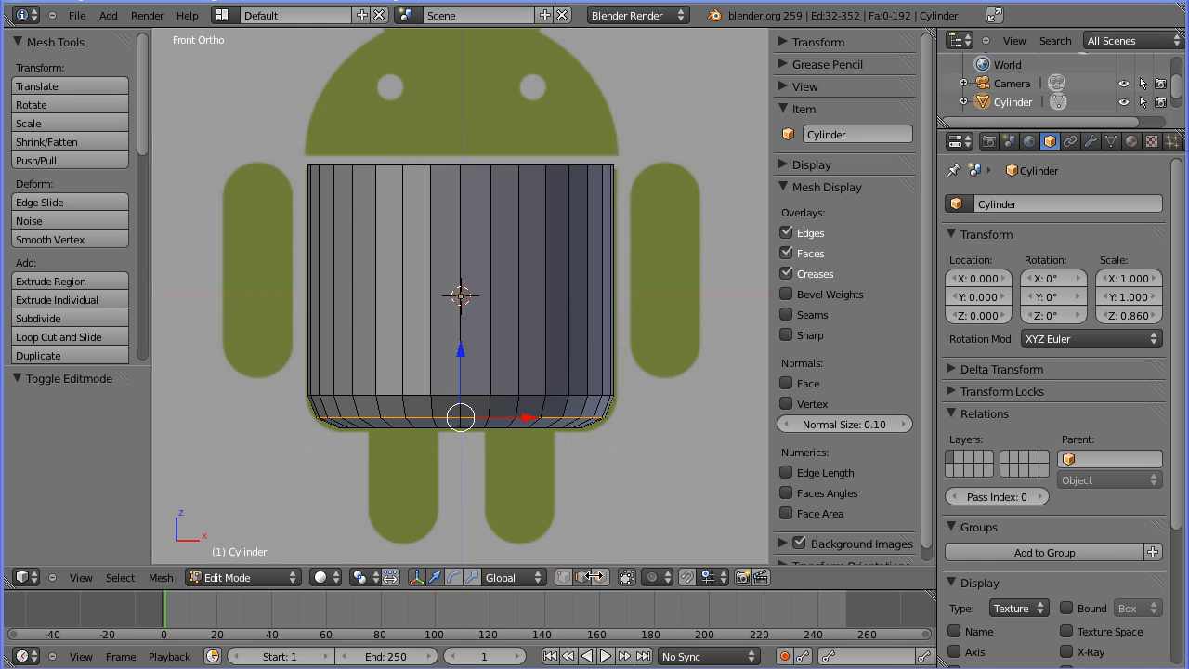
Hide the background image and expand its settings
left_click(564, 577)
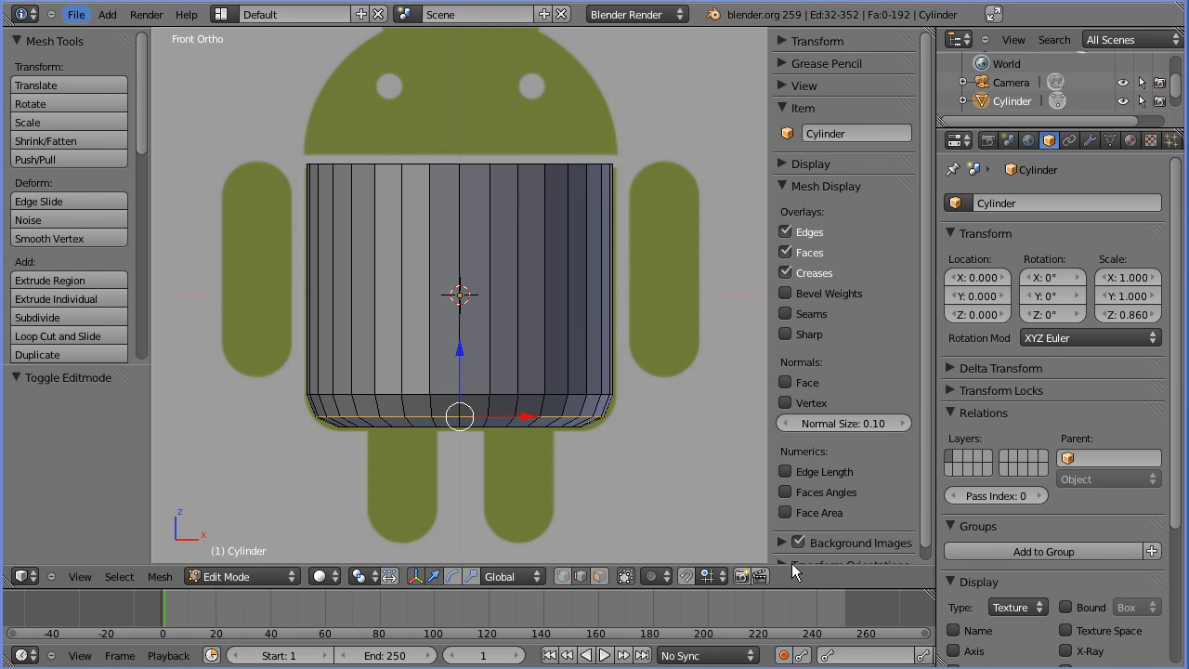
left_click(798, 544)
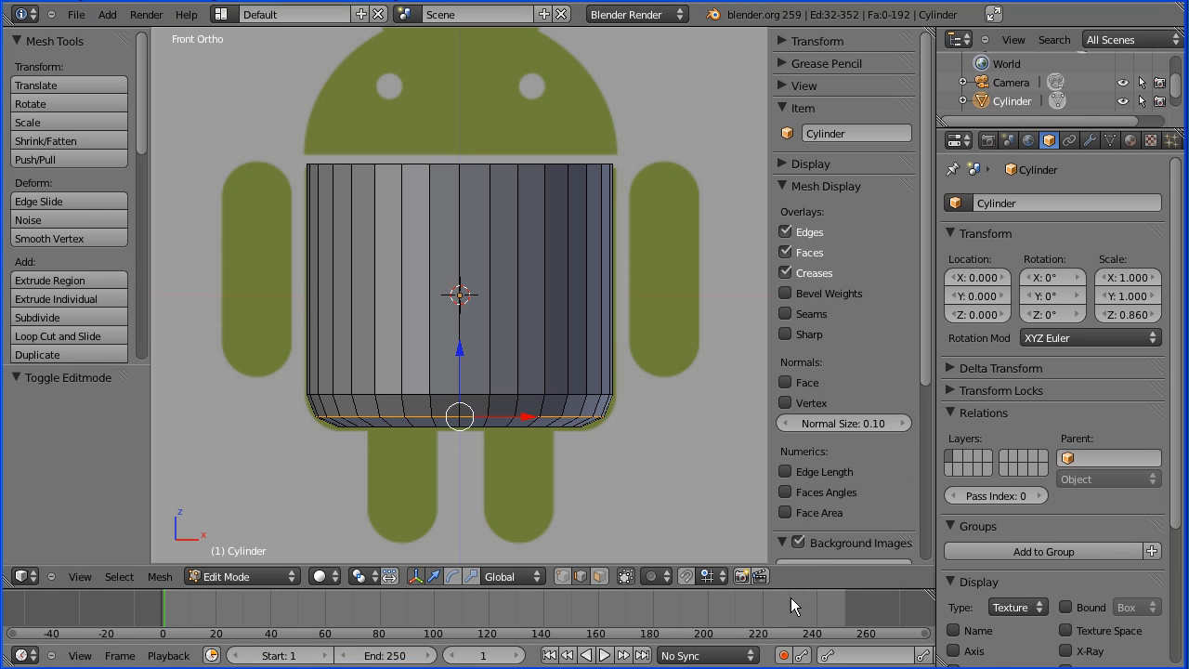
left_click(798, 542)
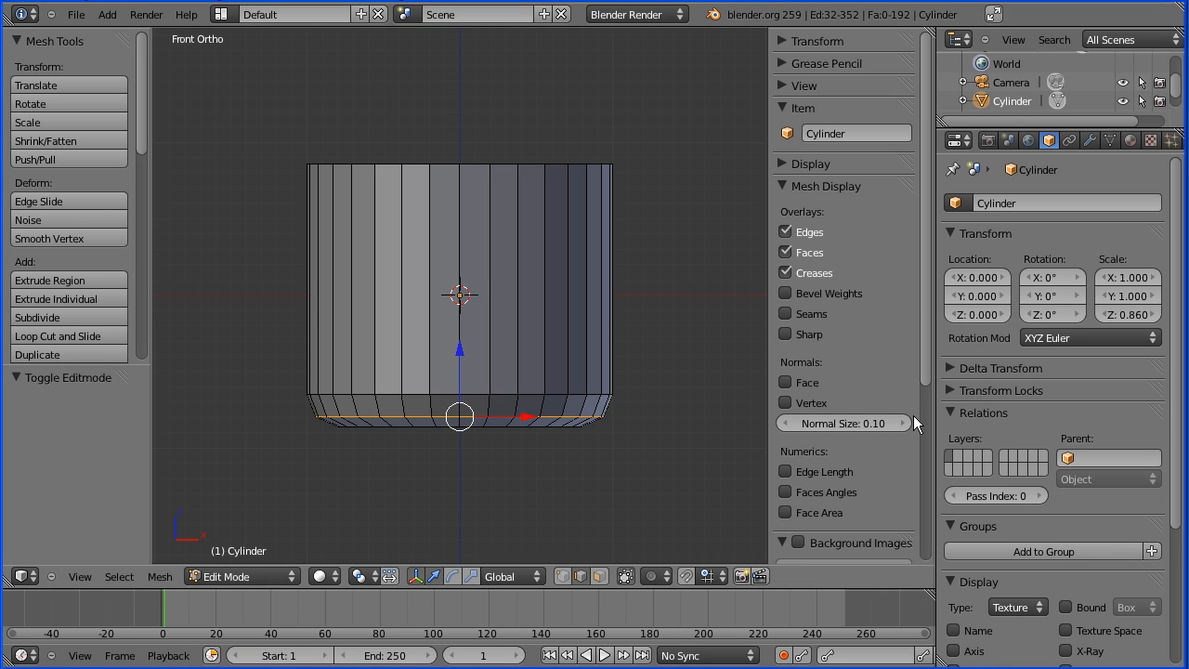
Add a new material to the cylinder and name it android
left_click(1131, 139)
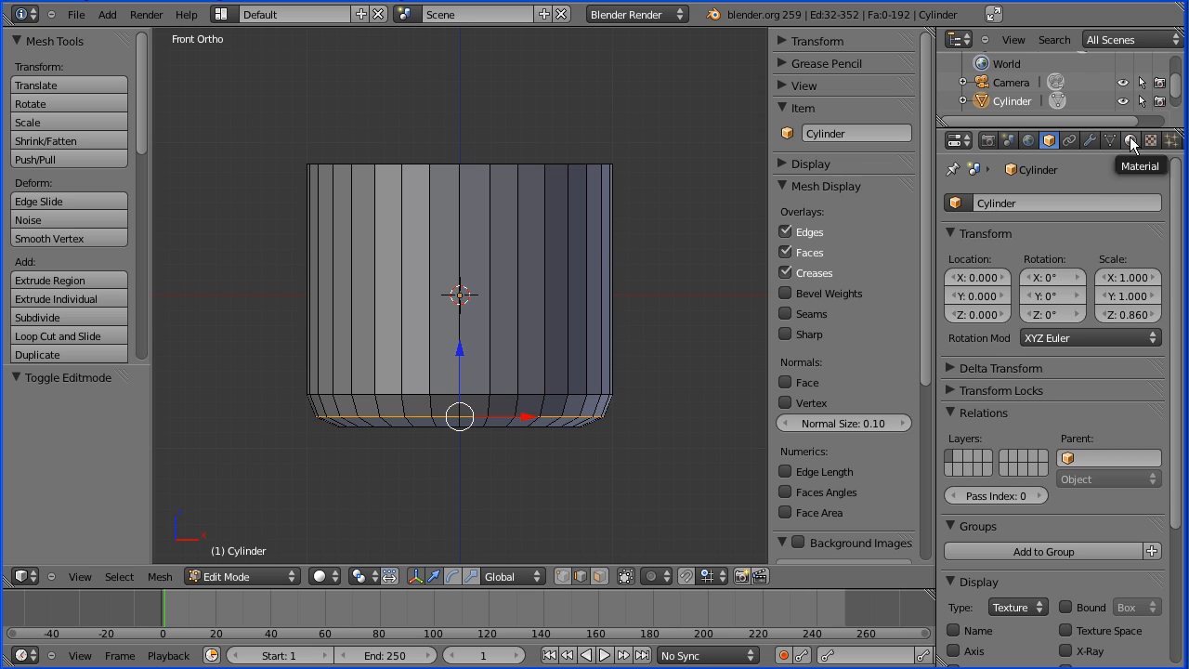
left_click(986, 289)
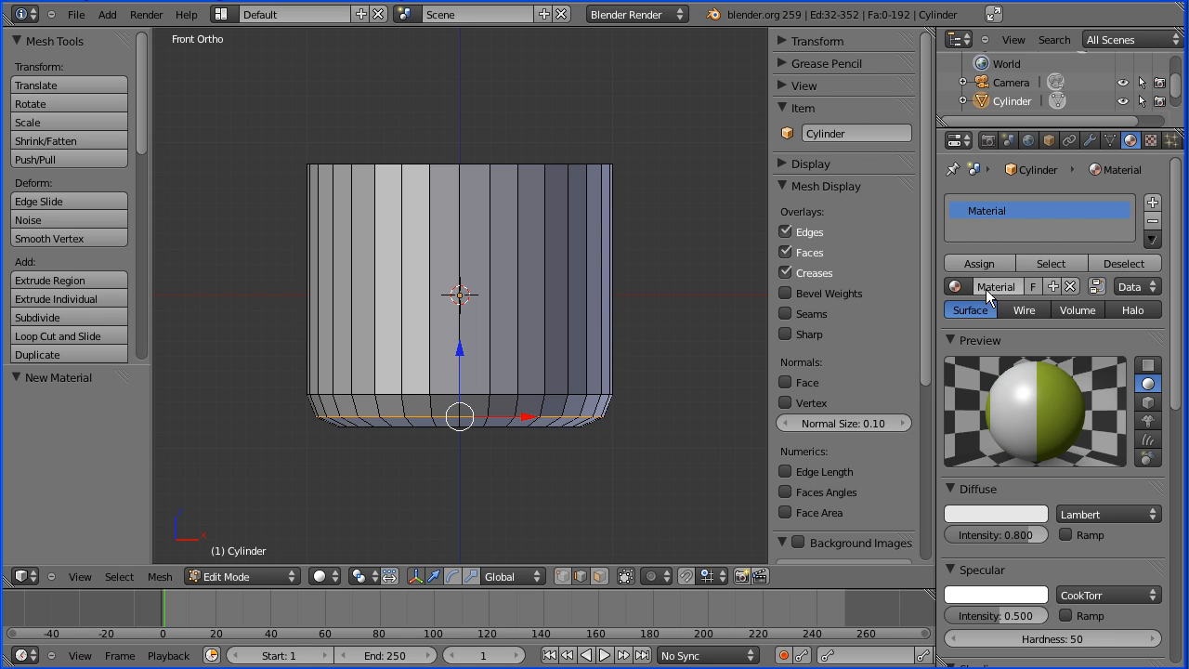
left_click(999, 286)
type("android")
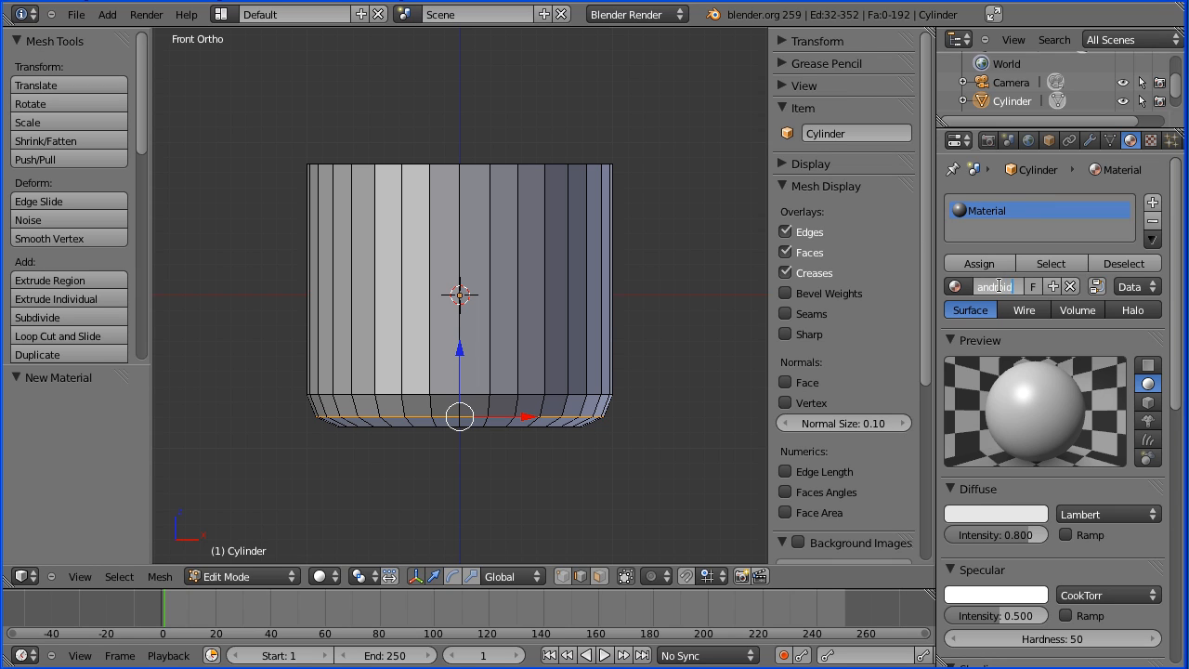
key("Return")
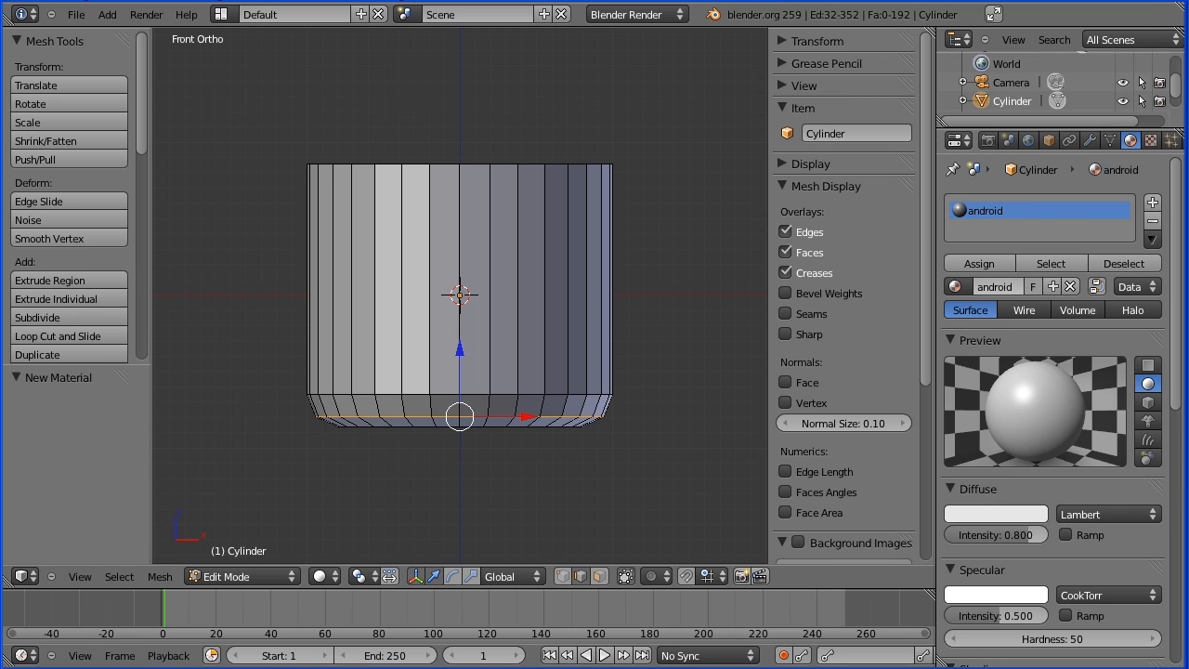
Set the android material's diffuse color to hex A4C639
left_click(1001, 515)
left_click(1002, 423)
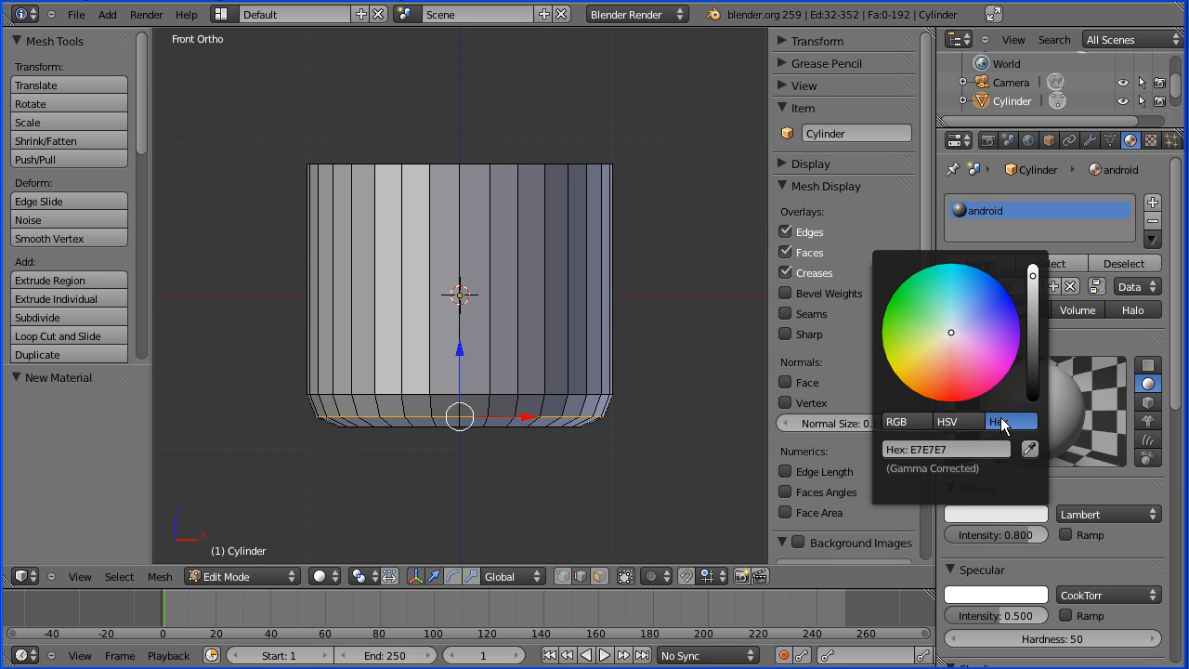
left_click(960, 451)
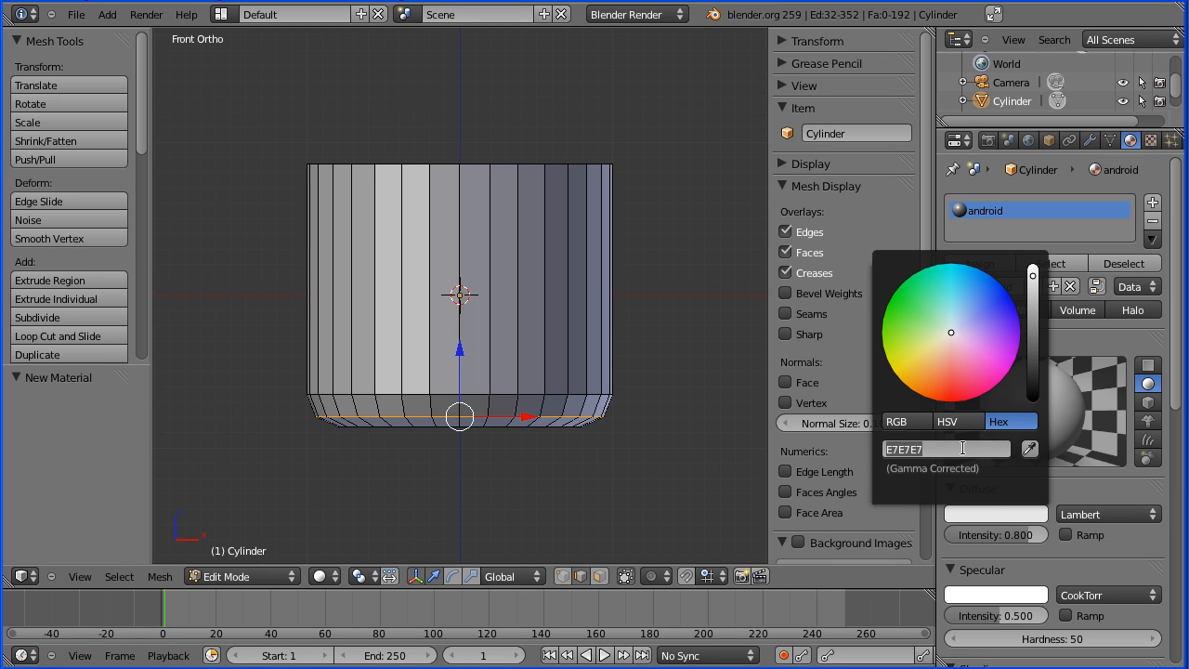
type("A4C639")
key("Return")
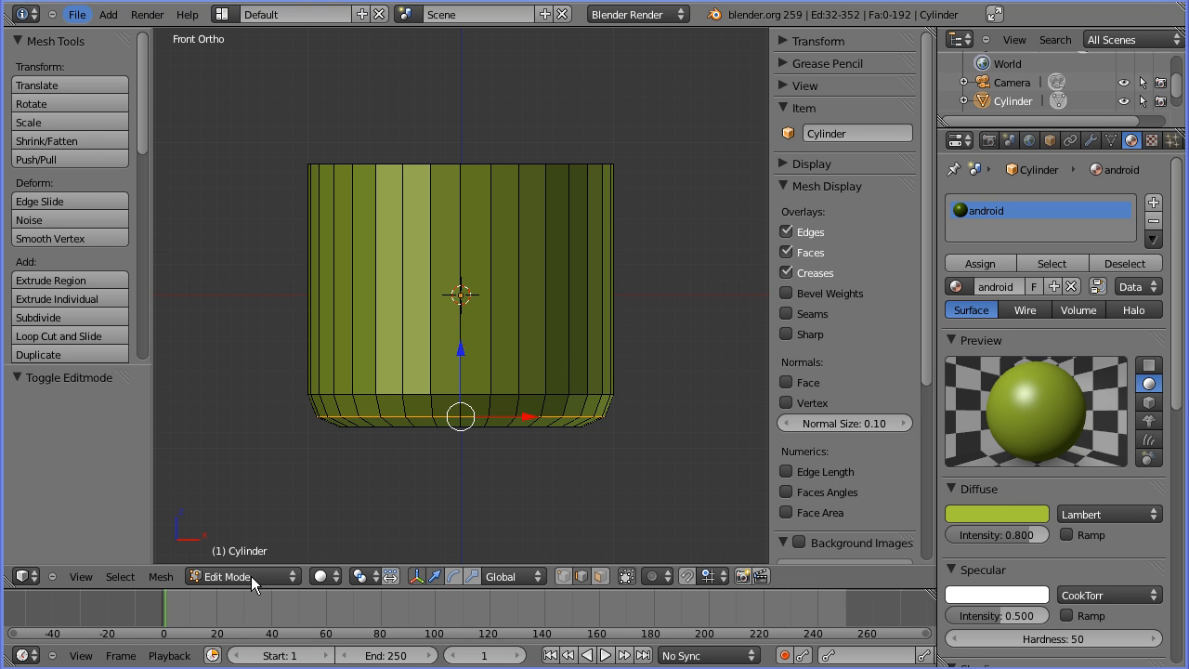
Return to Object Mode, apply smooth shading to the cylinder and inspect it from several angles
left_click(252, 577)
left_click(256, 556)
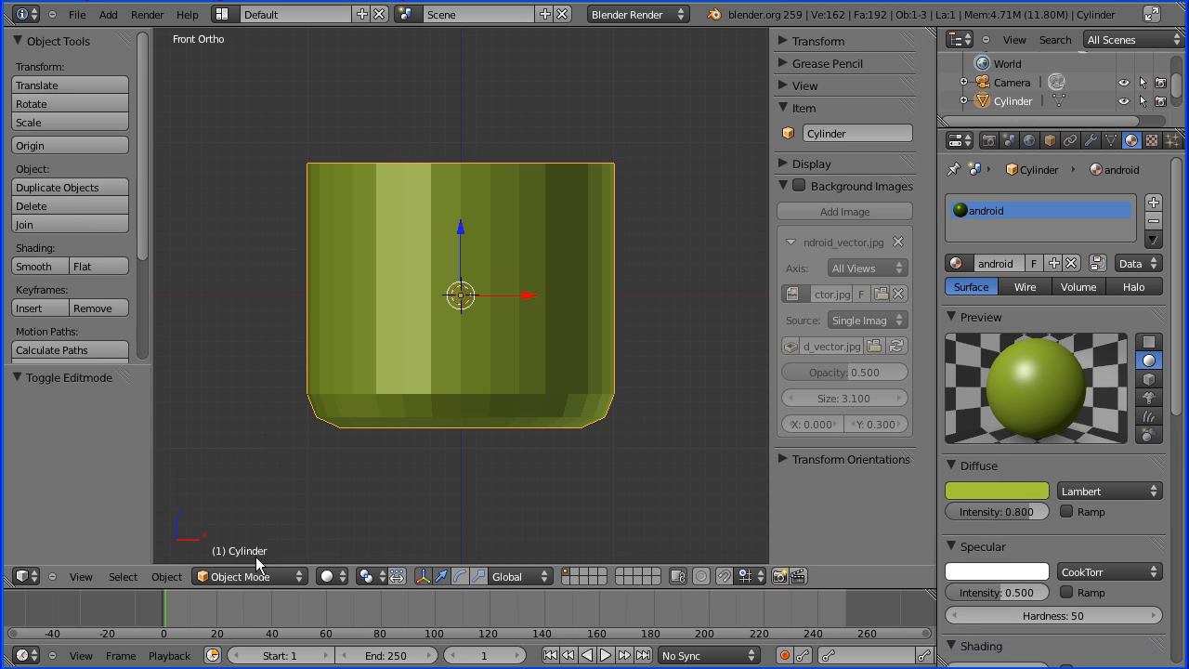
left_click(49, 267)
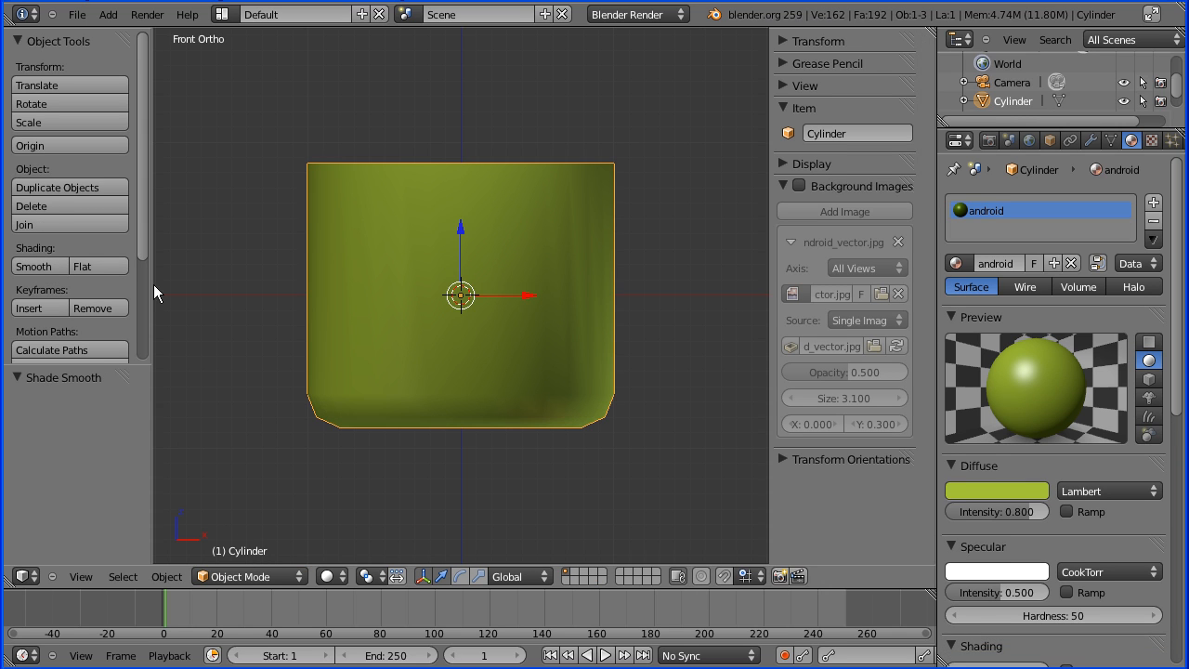
middle_click_drag(275, 291, 493, 448)
middle_click_drag(460, 398, 372, 309)
middle_click_drag(523, 298, 494, 320)
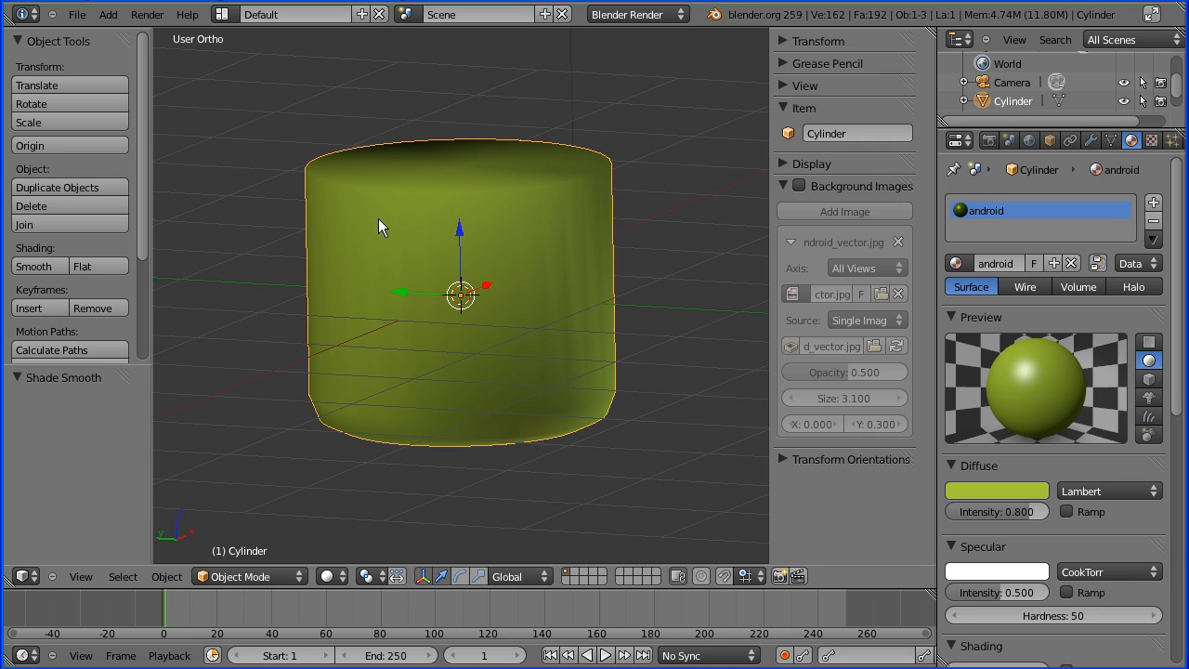
Add a Subdivision Surface modifier to the cylinder and inspect its top from above
left_click(1089, 141)
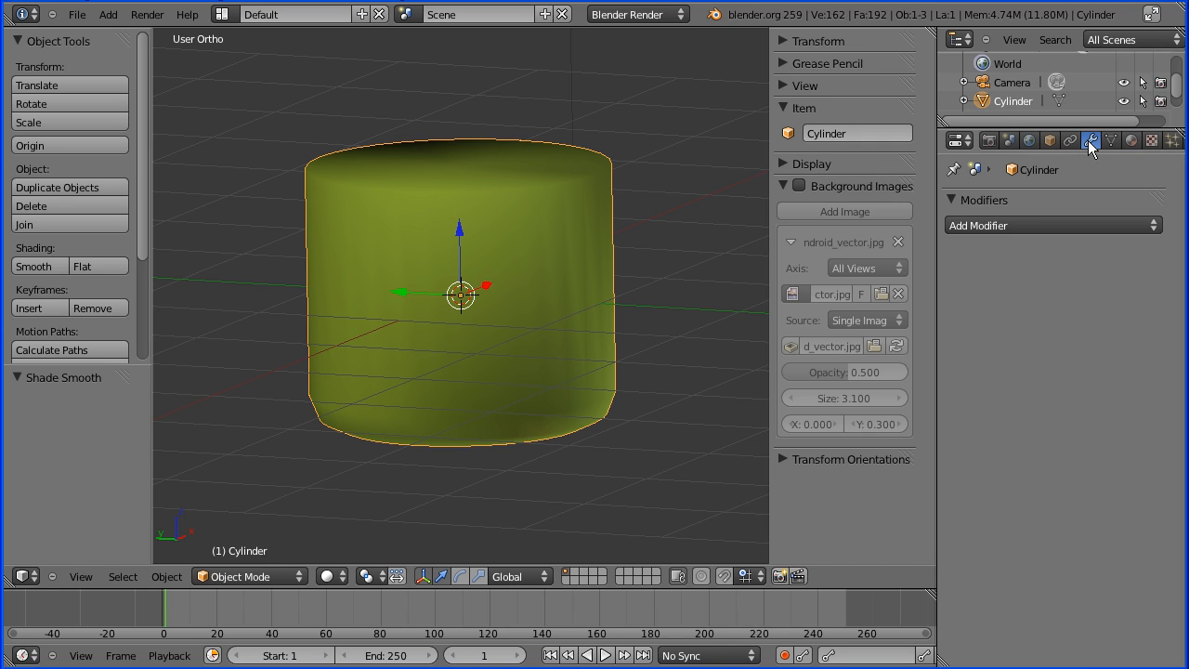
left_click(992, 225)
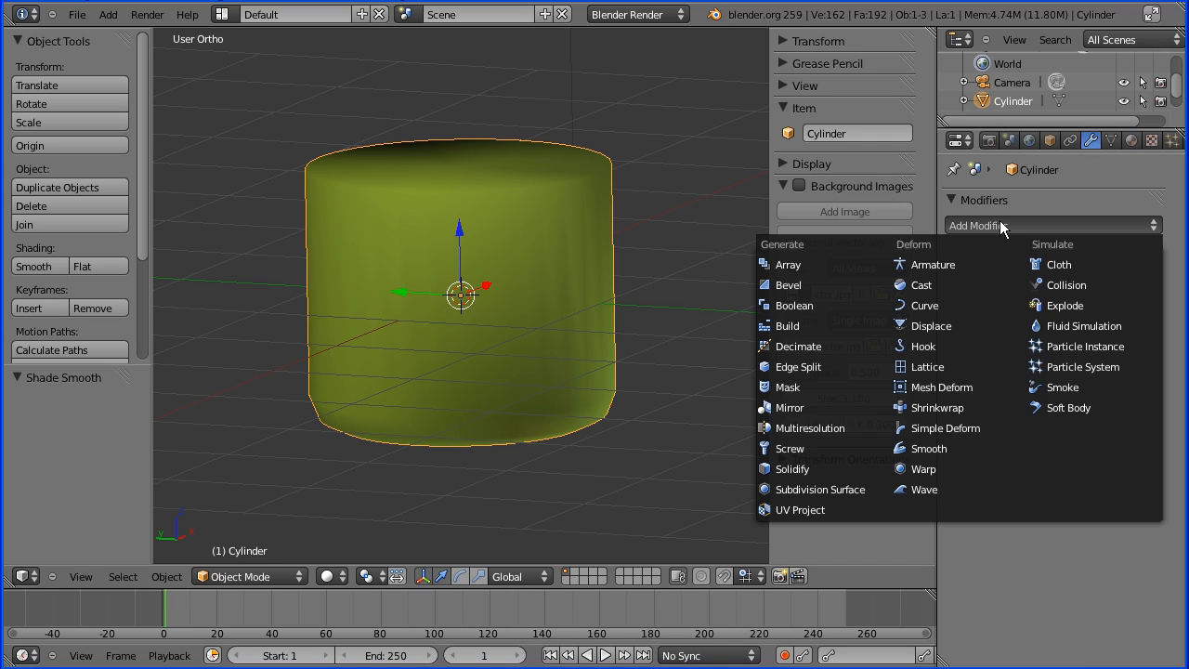
left_click(843, 490)
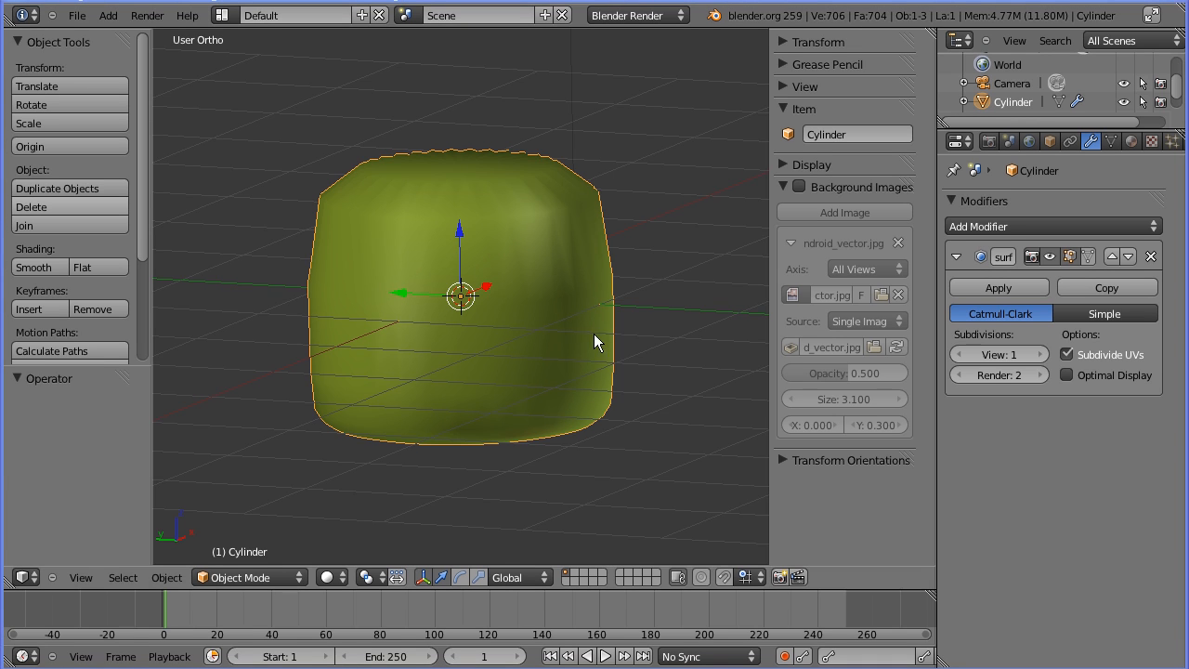
middle_click_drag(440, 256, 486, 385)
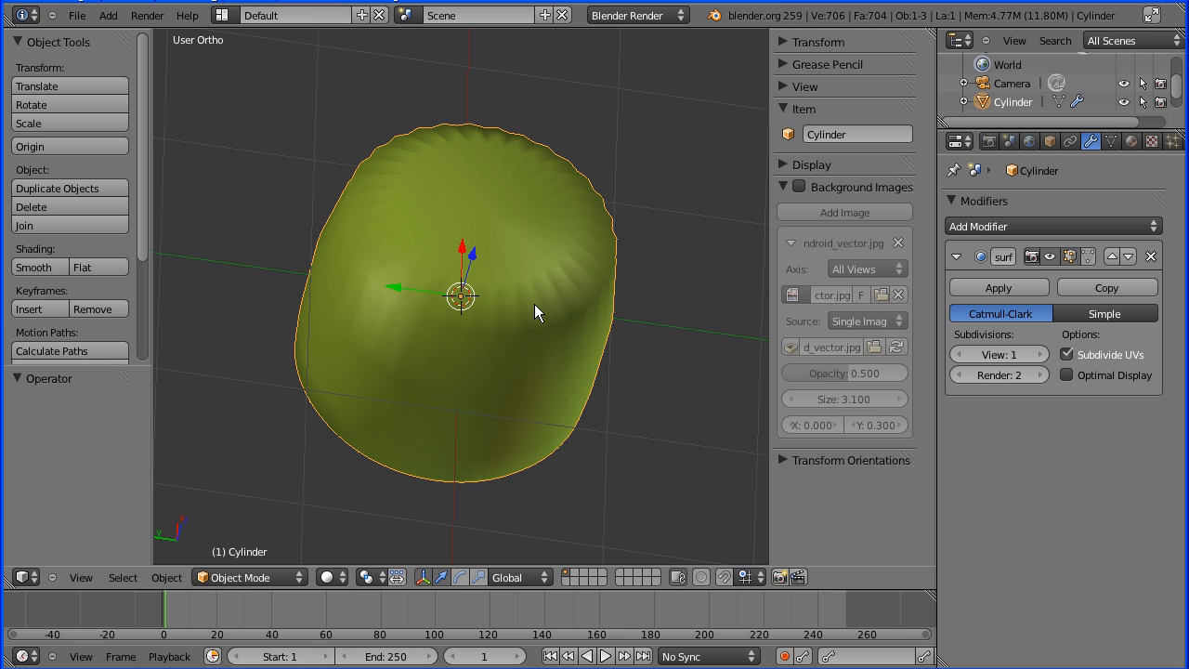
In Edit Mode, select all radial edges of the cylinder's top cap from the top view and subdivide them with 2 cuts
left_click(260, 582)
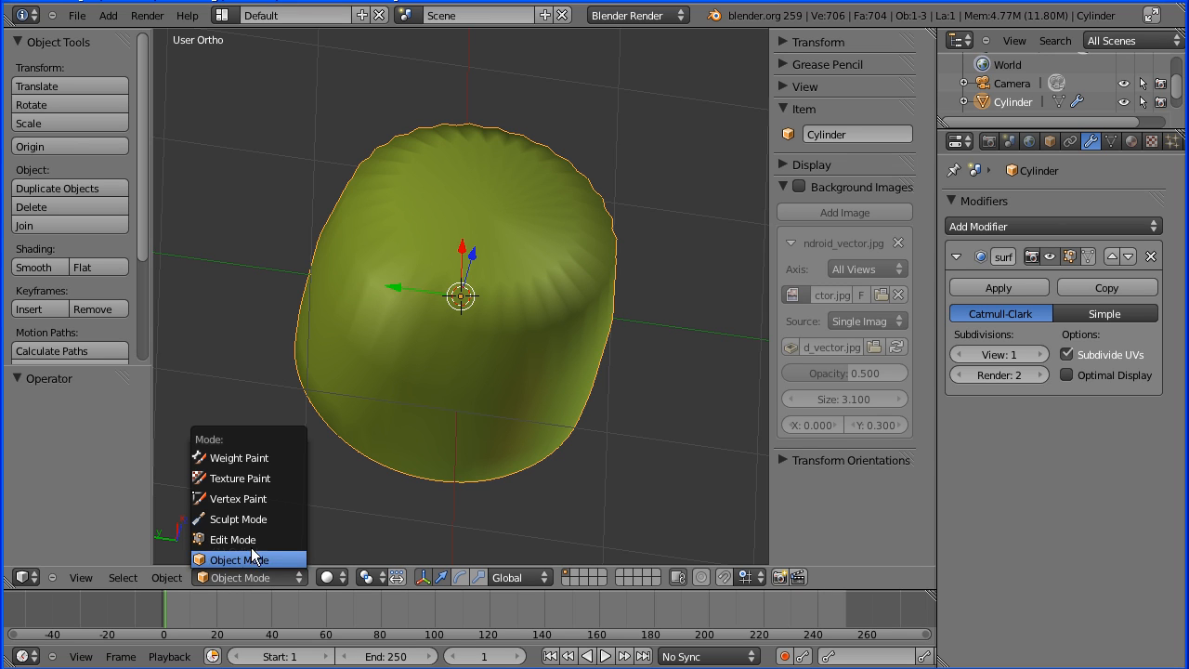
left_click(265, 539)
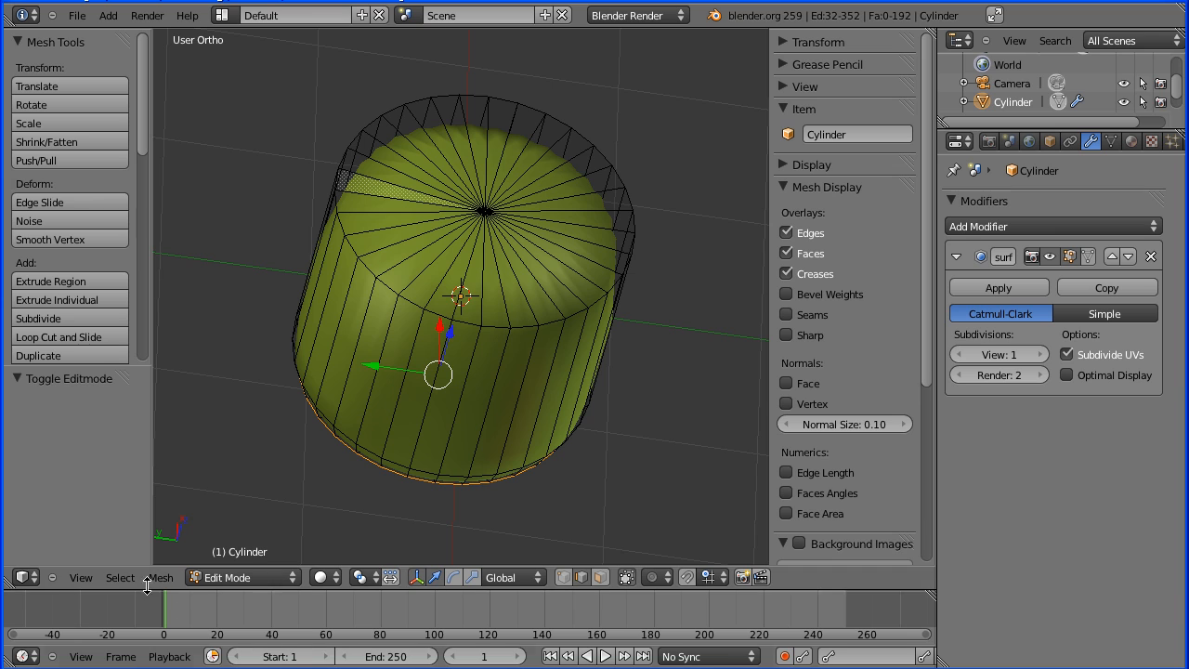
left_click(86, 578)
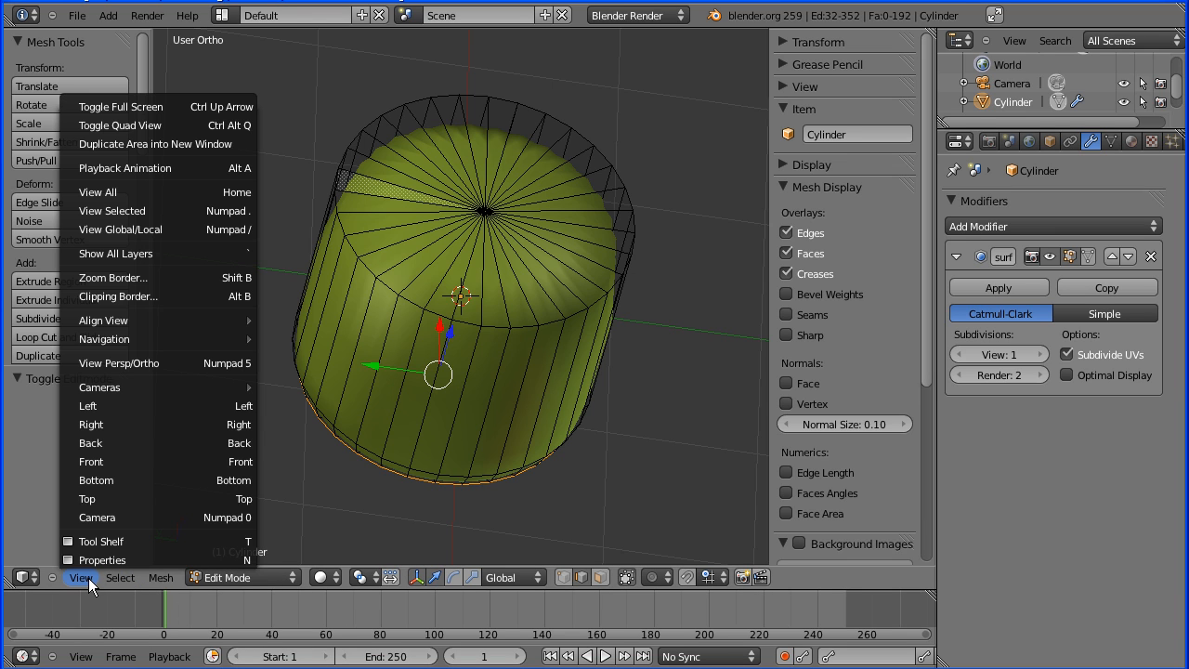
left_click(103, 497)
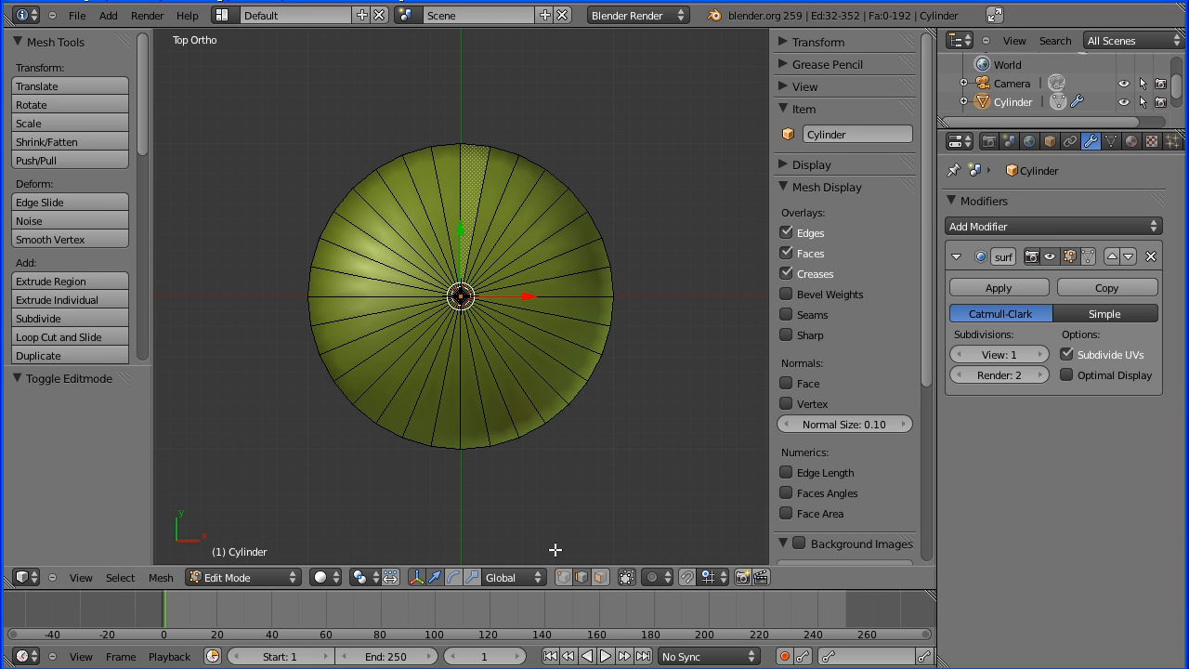
right_click(528, 391)
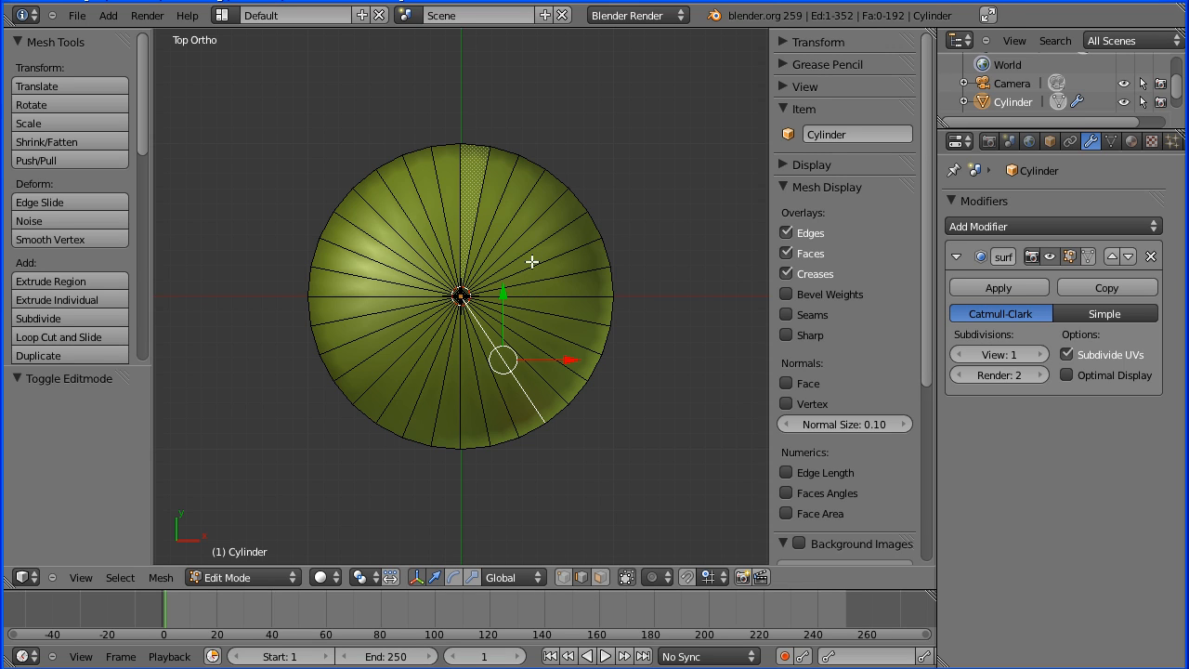
key("b")
left_click_drag(499, 366, 400, 242)
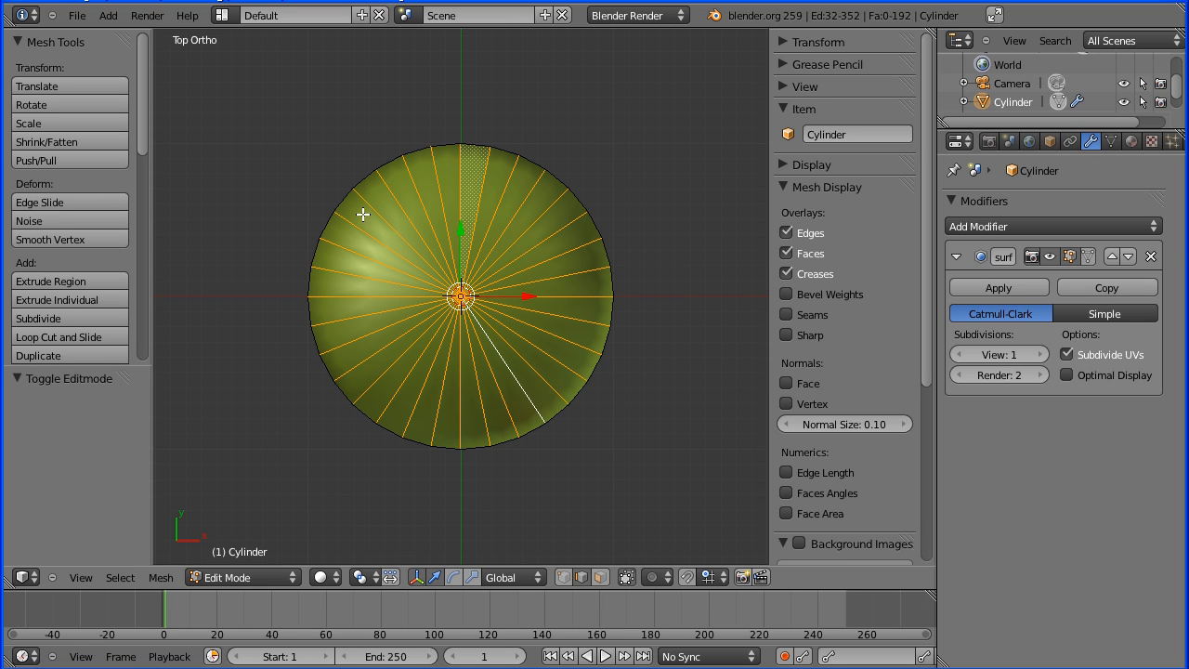
left_click(75, 320)
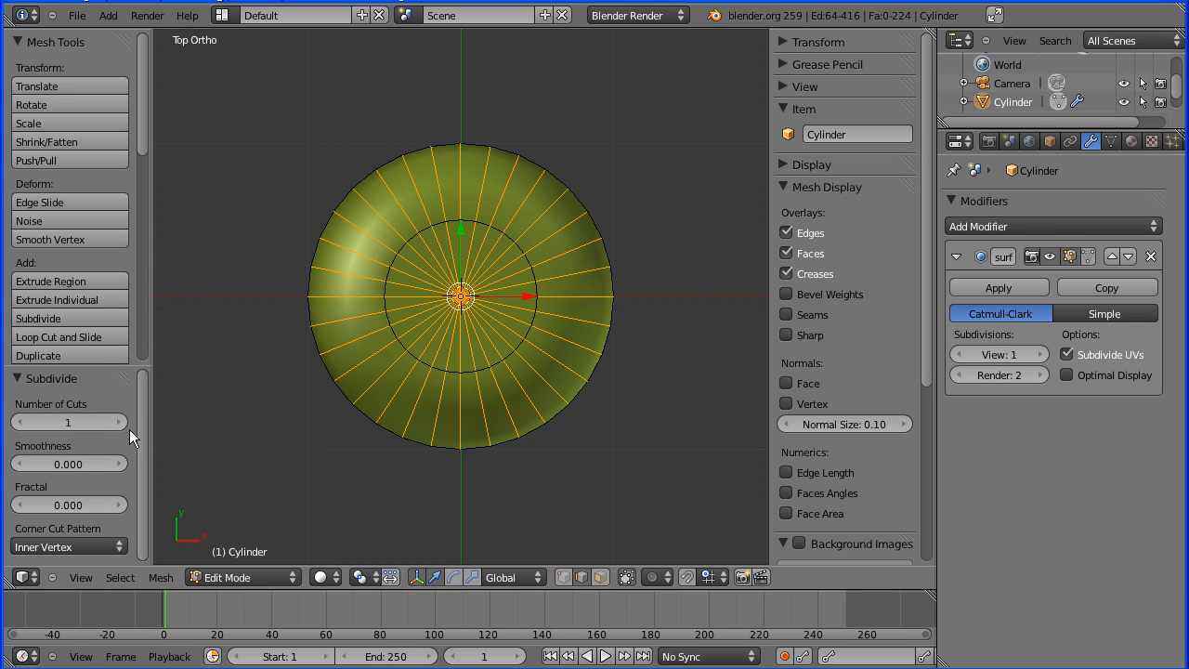
left_click(121, 423)
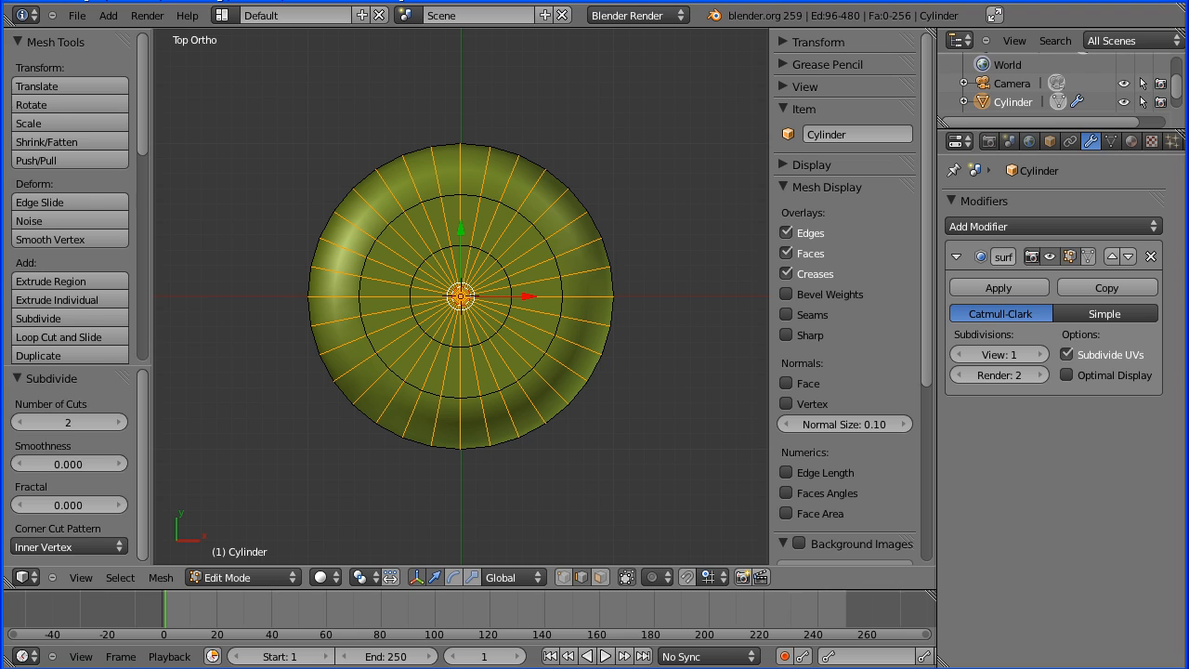
key("Tab")
key("Tab")
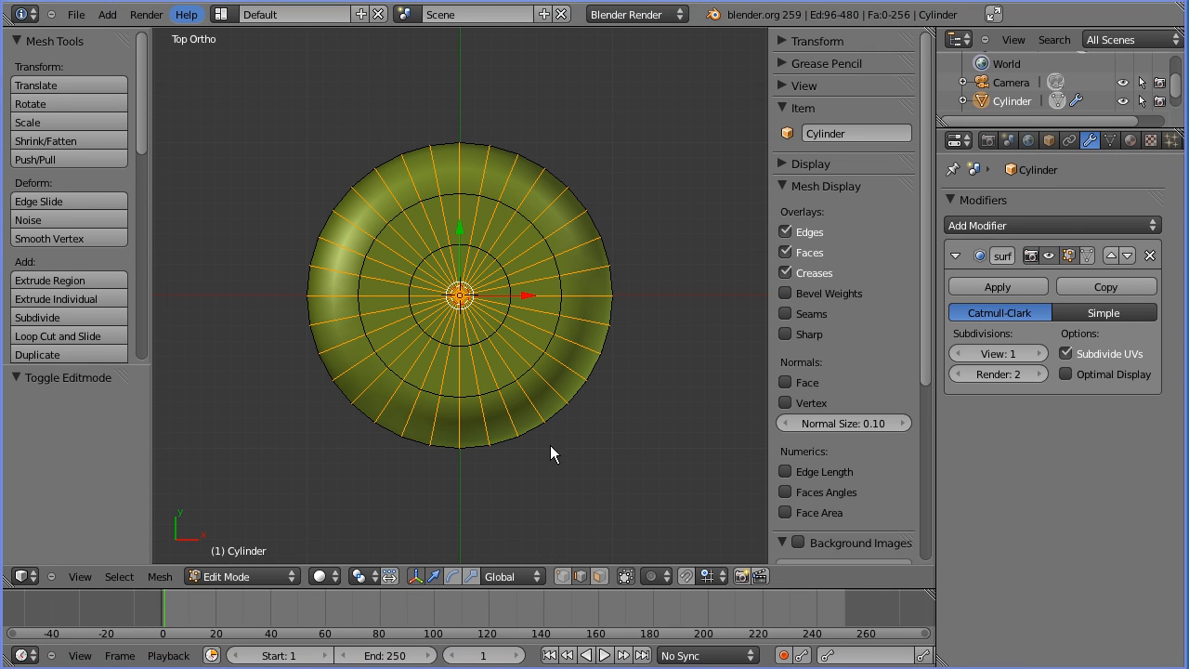
Select the outer of the two new edge rings on the top cap and scale it by about 1.449, close to the rim
key("a")
left_click(525, 374, "alt")
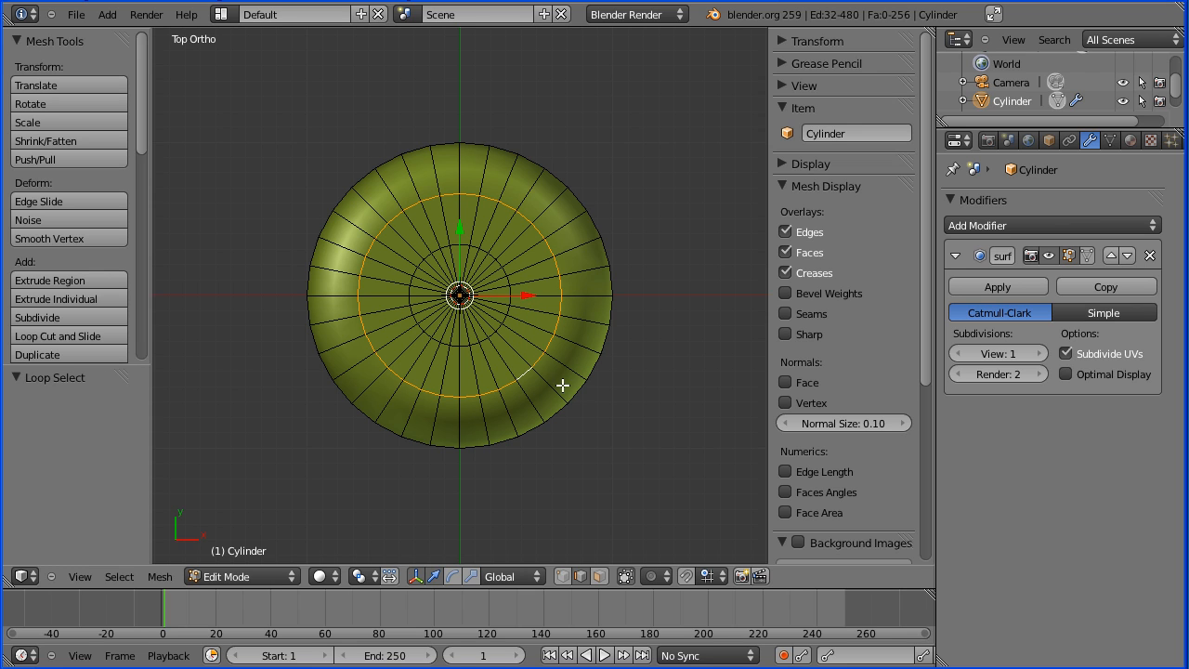
key("s")
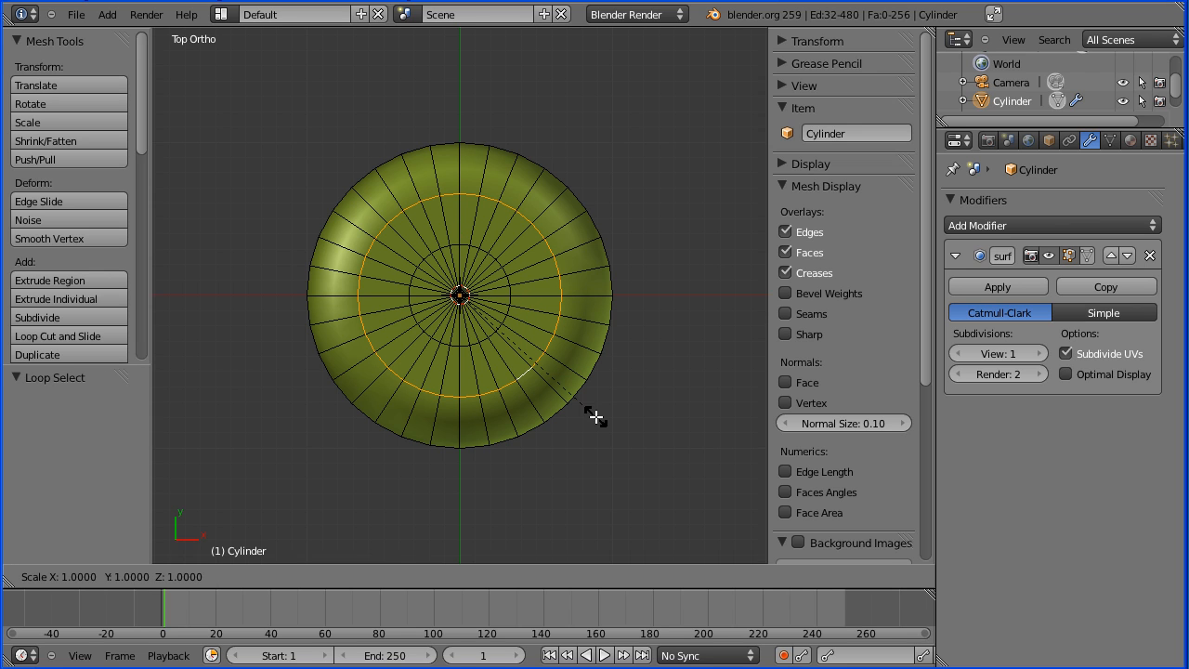
left_click(651, 477)
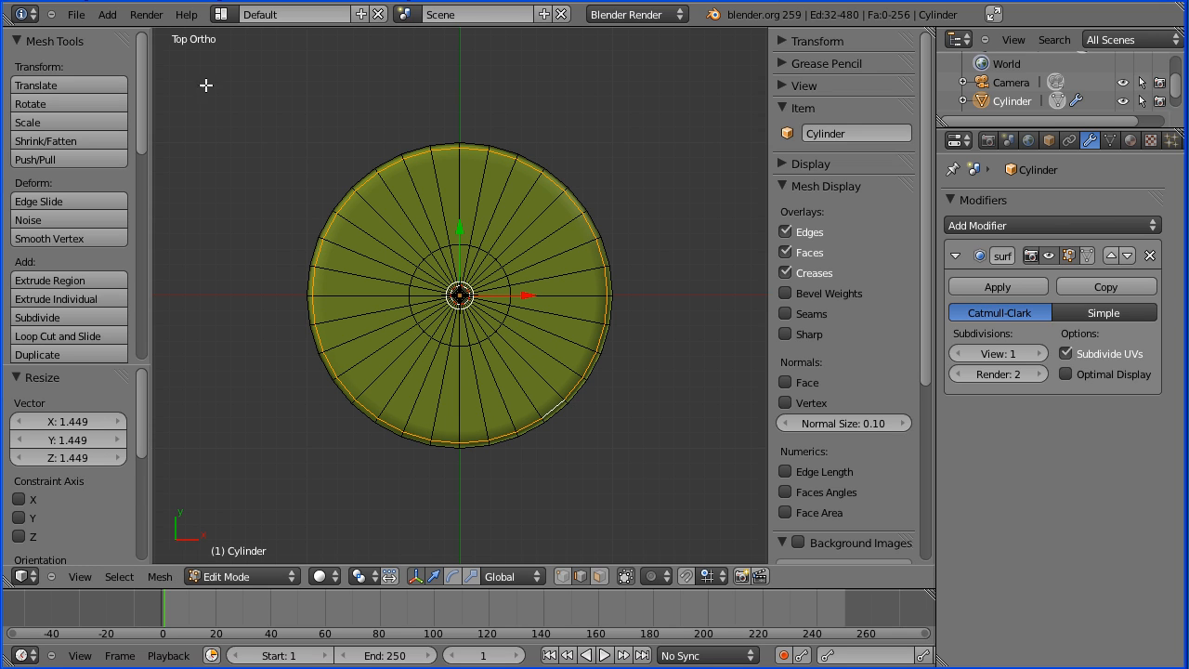
In the front view, add a loop cut around the cylinder's side and slide it up close to the top edge
left_click(81, 576)
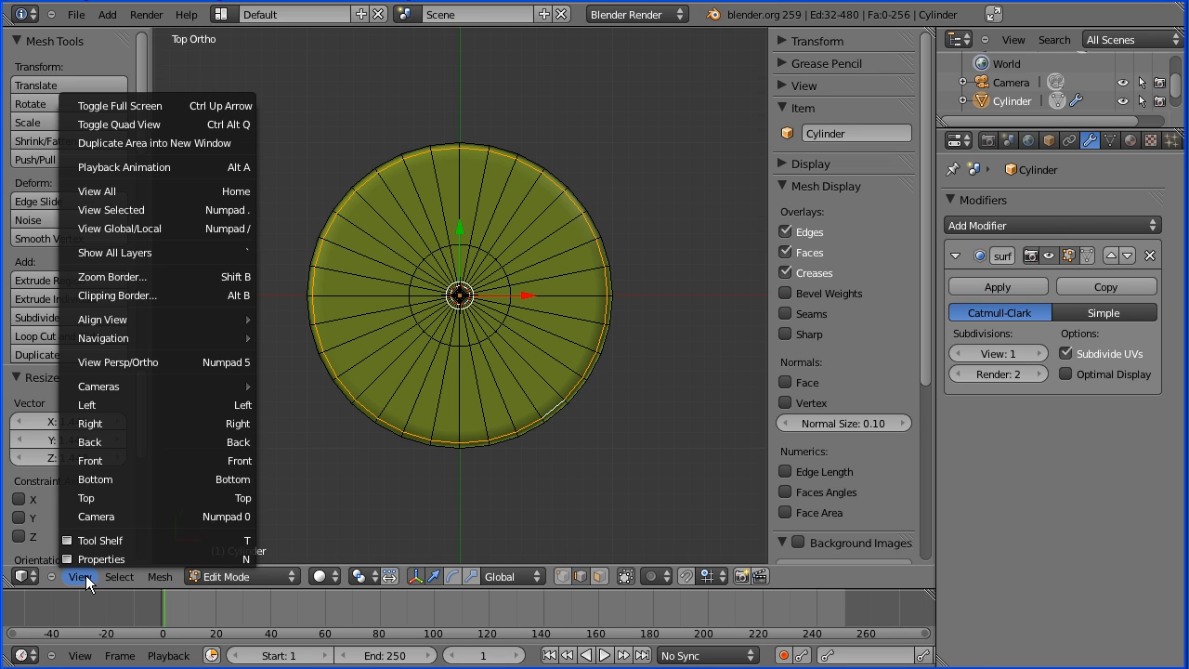
left_click(177, 464)
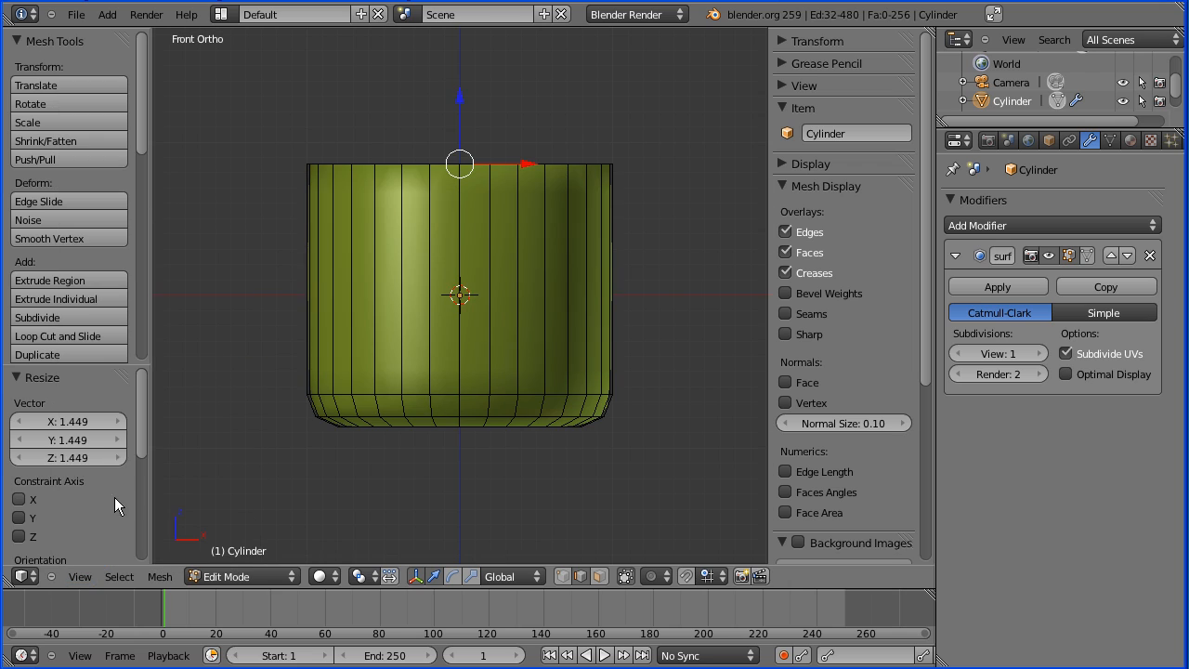
left_click(101, 337)
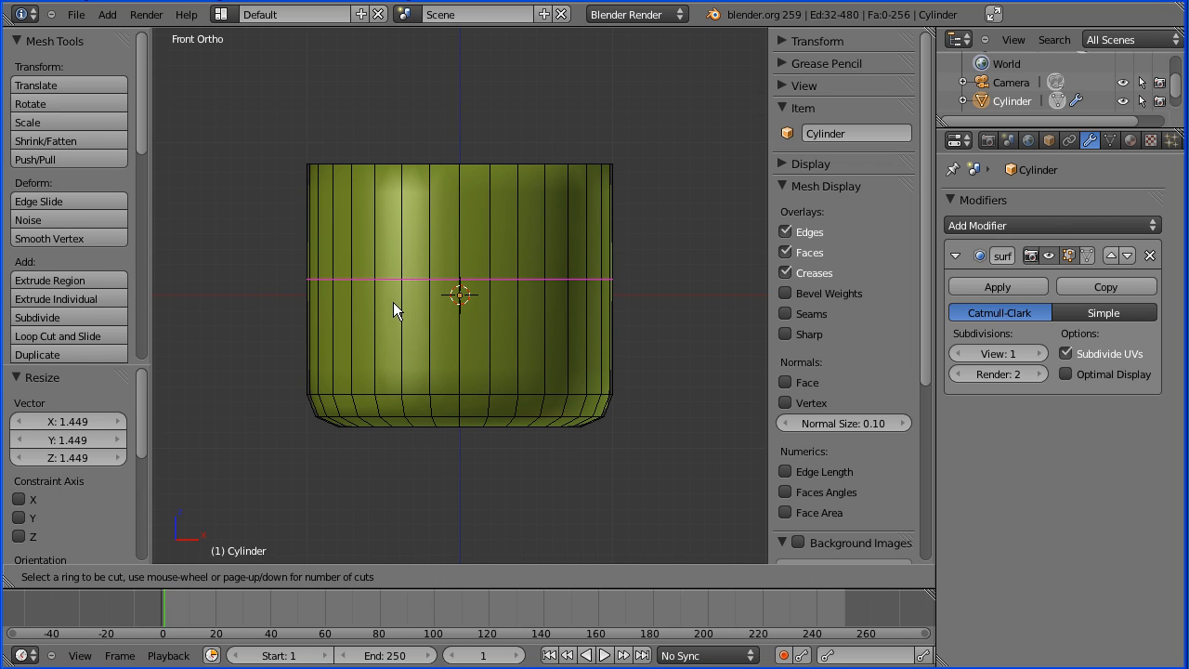
left_click(393, 302)
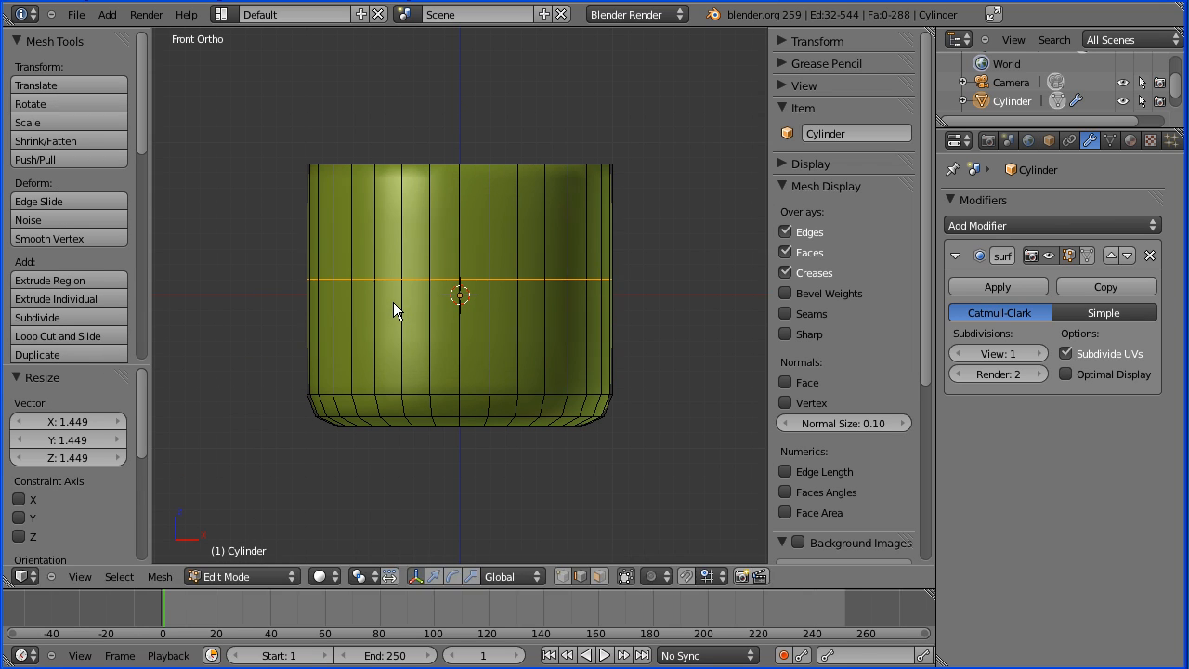
left_click(428, 193)
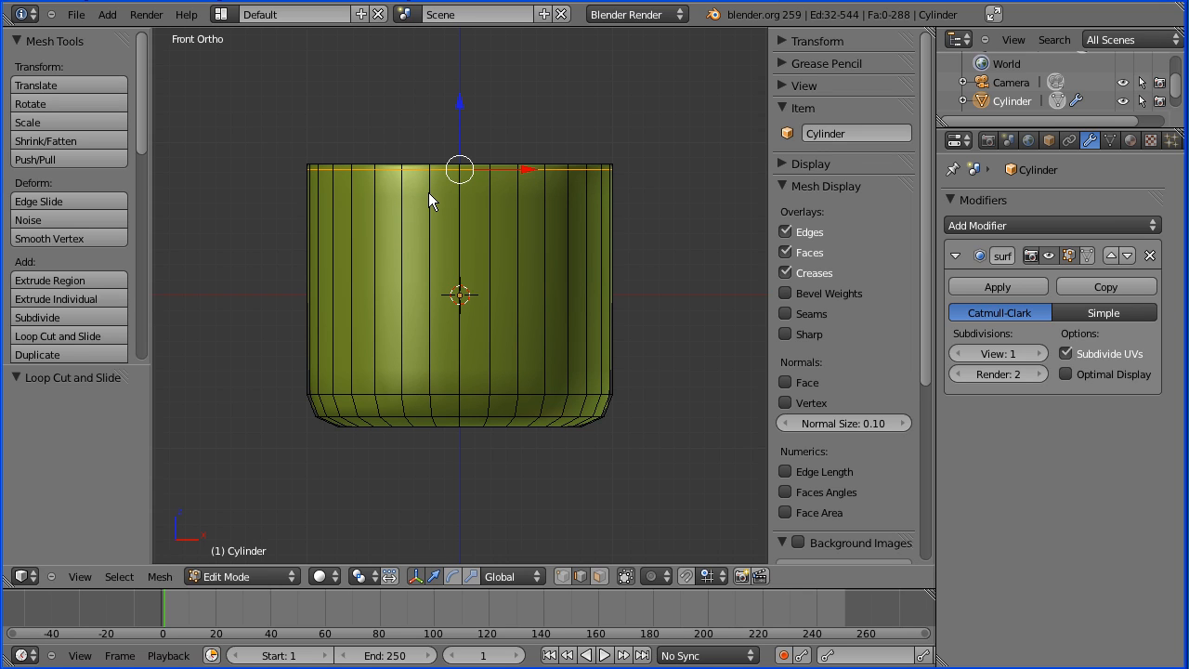
Add another loop cut around the middle of the cylinder's side
left_click(102, 333)
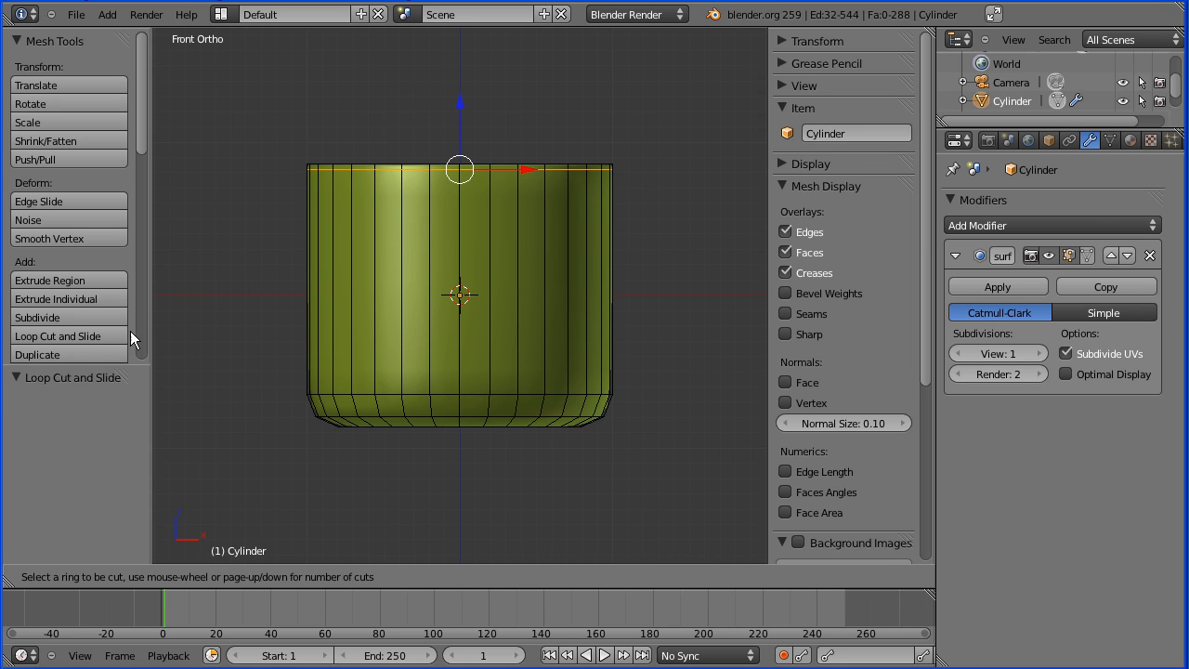
left_click(358, 303)
left_click(358, 303)
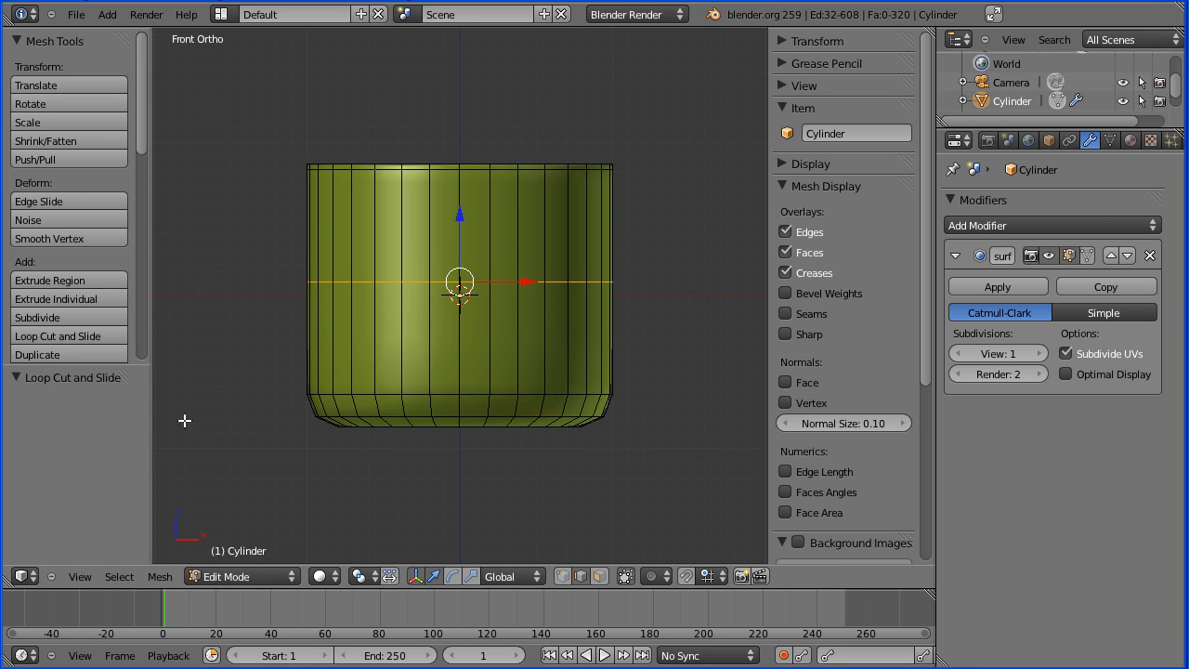
key("Tab")
key("Tab")
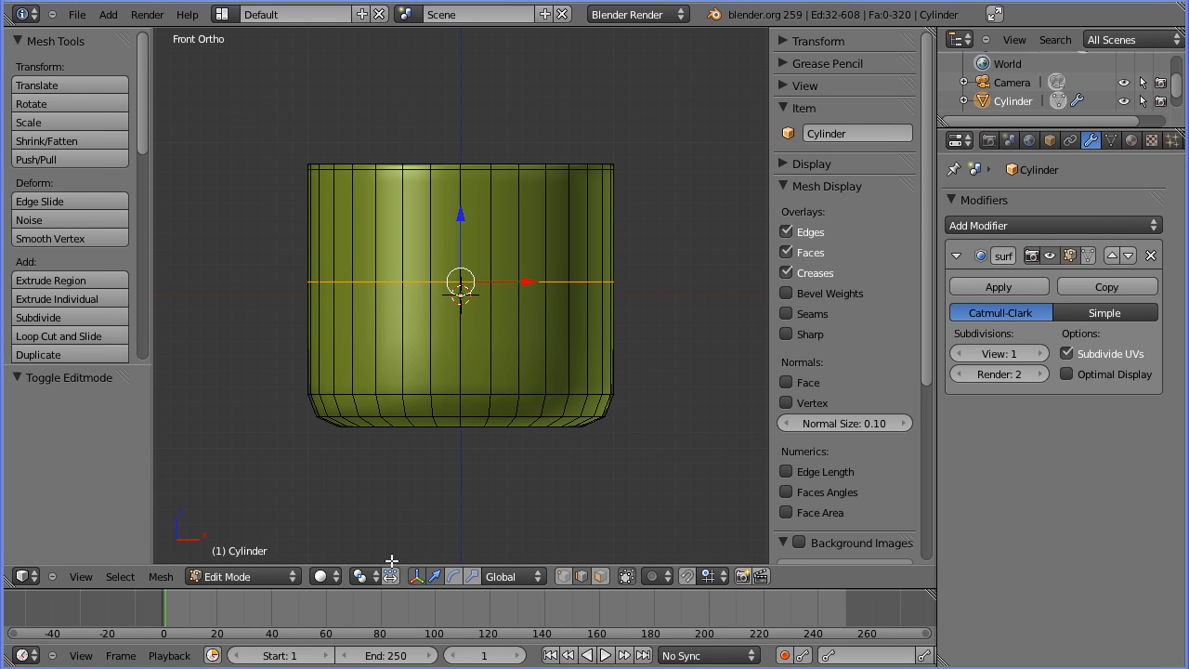
Return to Object Mode and set the subdivision modifier's View level to 2, checking the cylinder from below and above
left_click(271, 577)
left_click(268, 557)
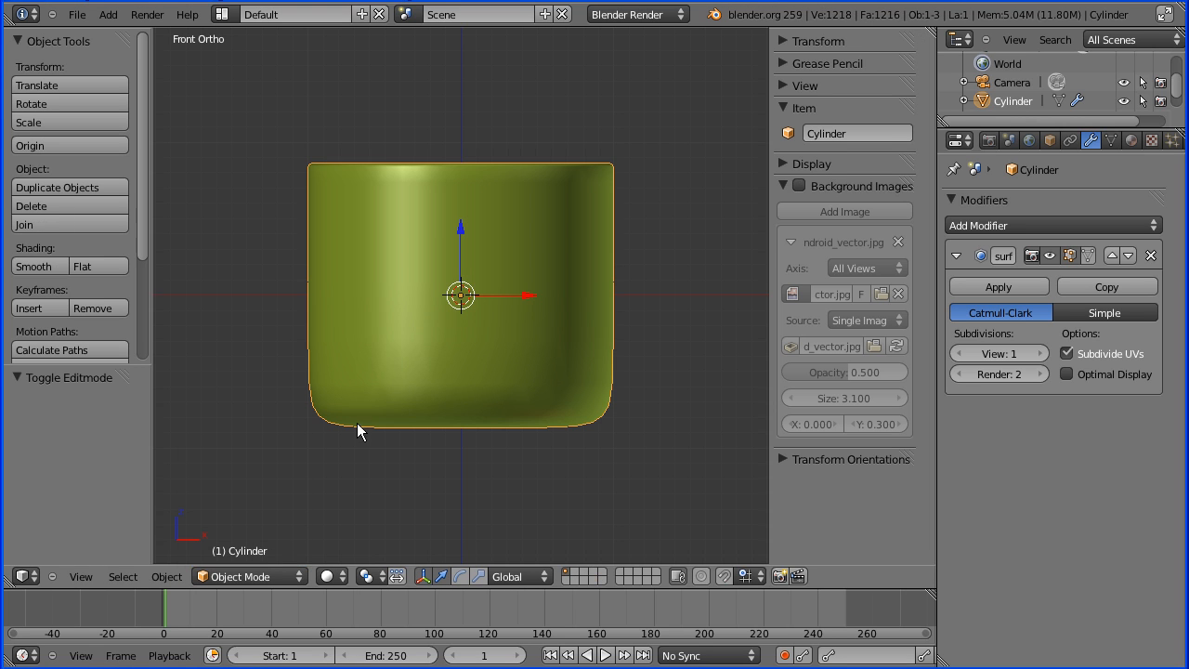
middle_click_drag(555, 503, 648, 432)
left_click(1042, 354)
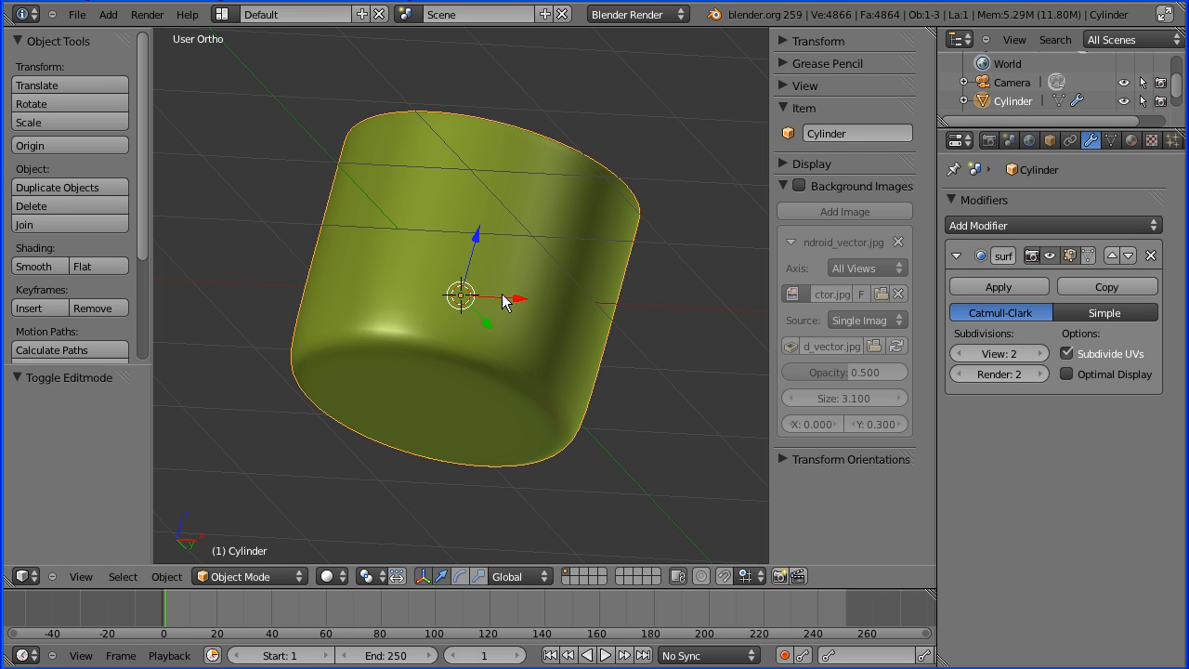
middle_click_drag(418, 68, 403, 159)
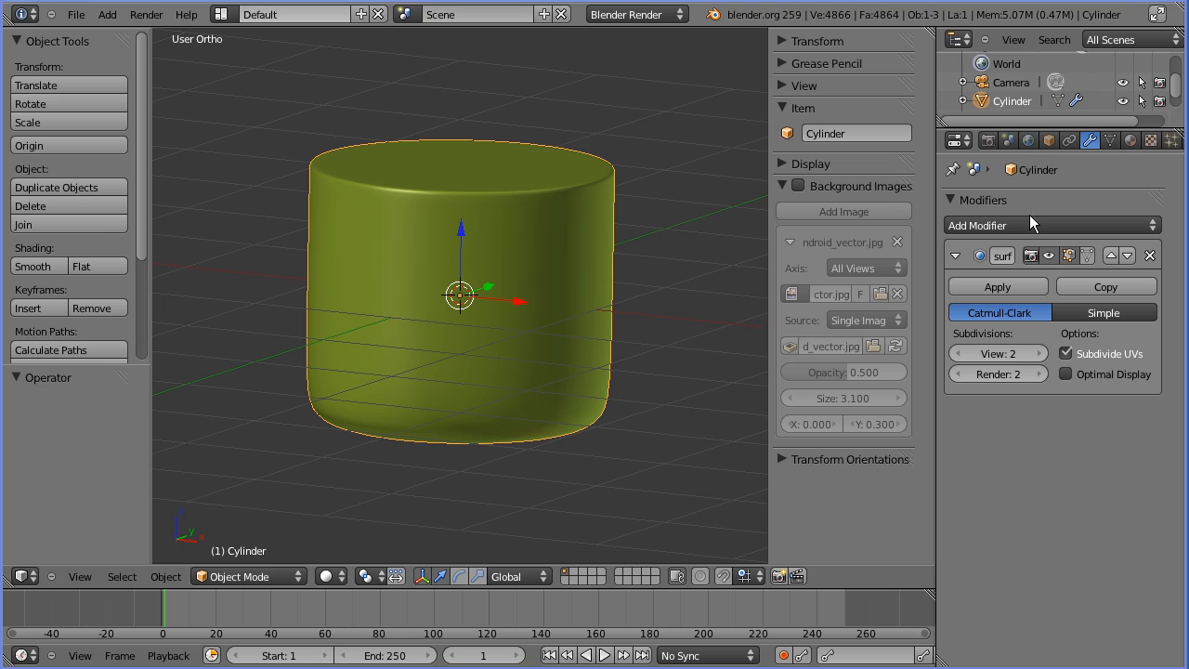
Rename the cylinder object as body
left_click(1049, 140)
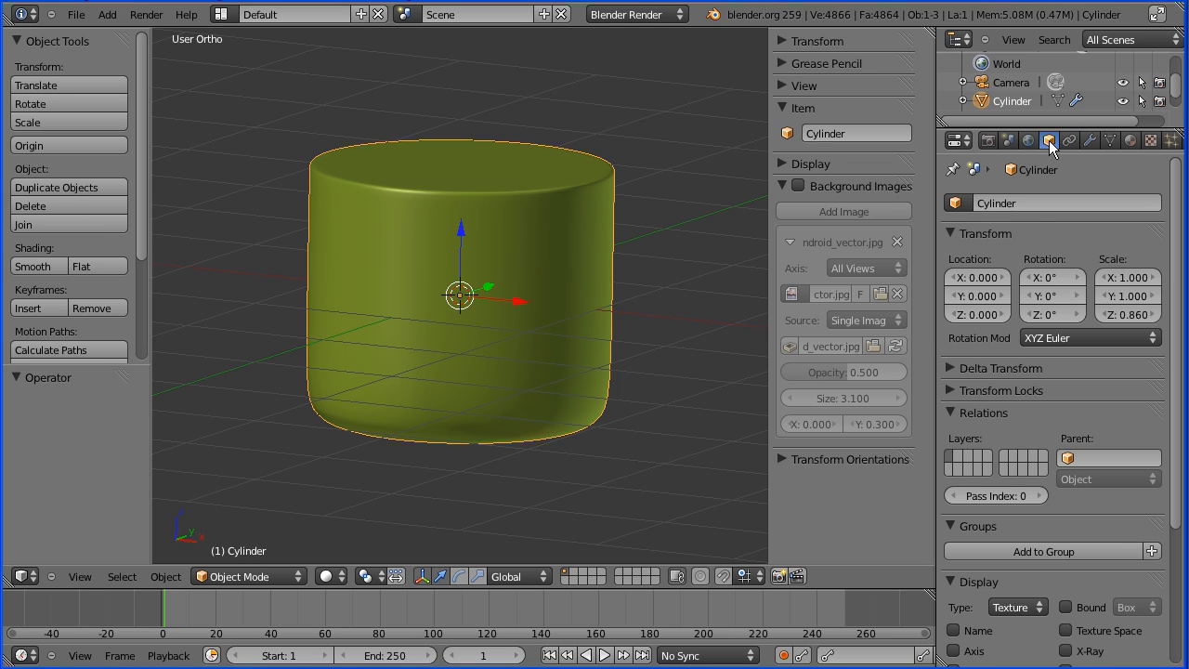
left_click(1036, 205)
type("body")
key("Return")
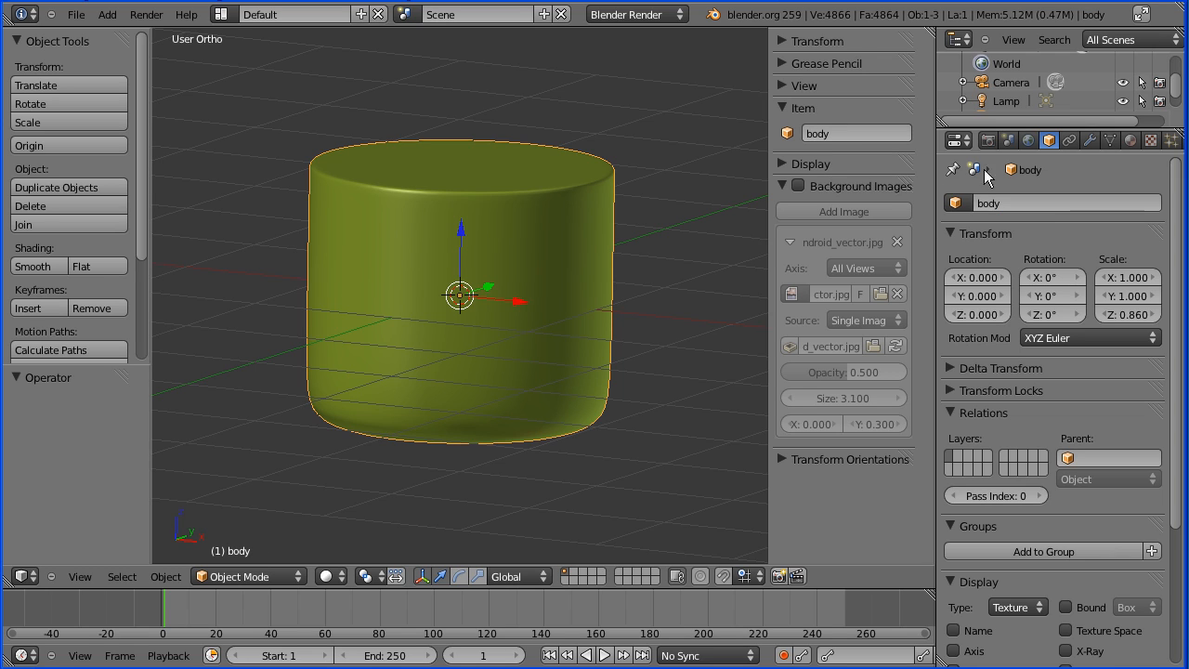
Show the background image again in the front view and hide the body object
left_click(80, 578)
left_click(121, 460)
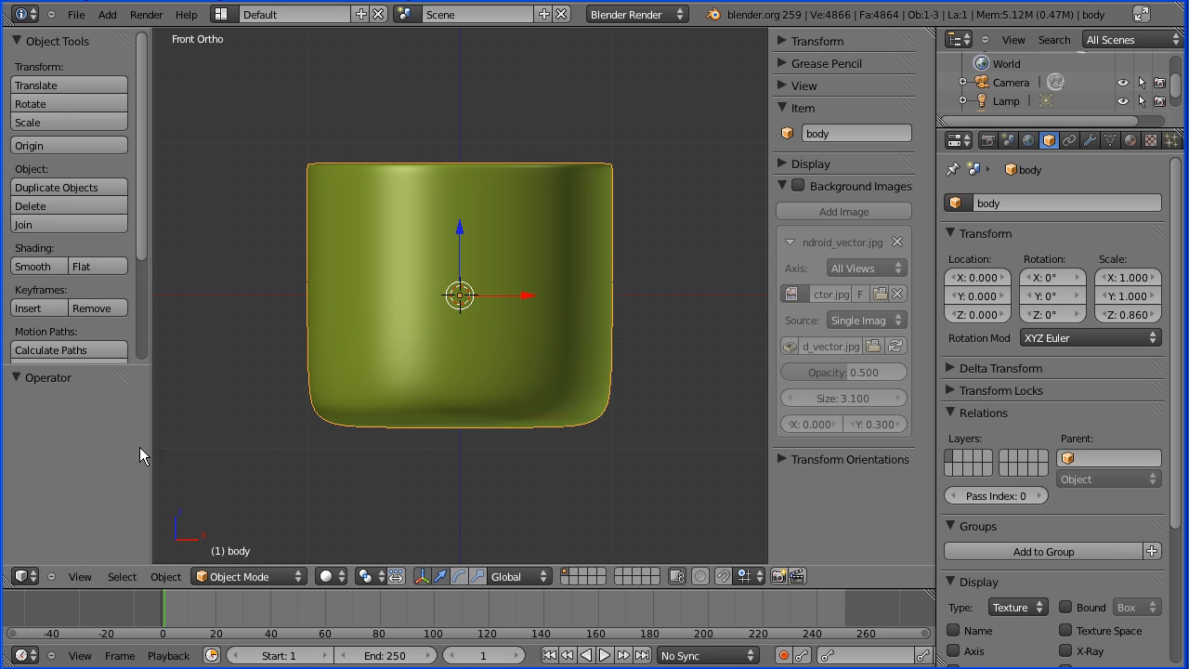
left_click(800, 186)
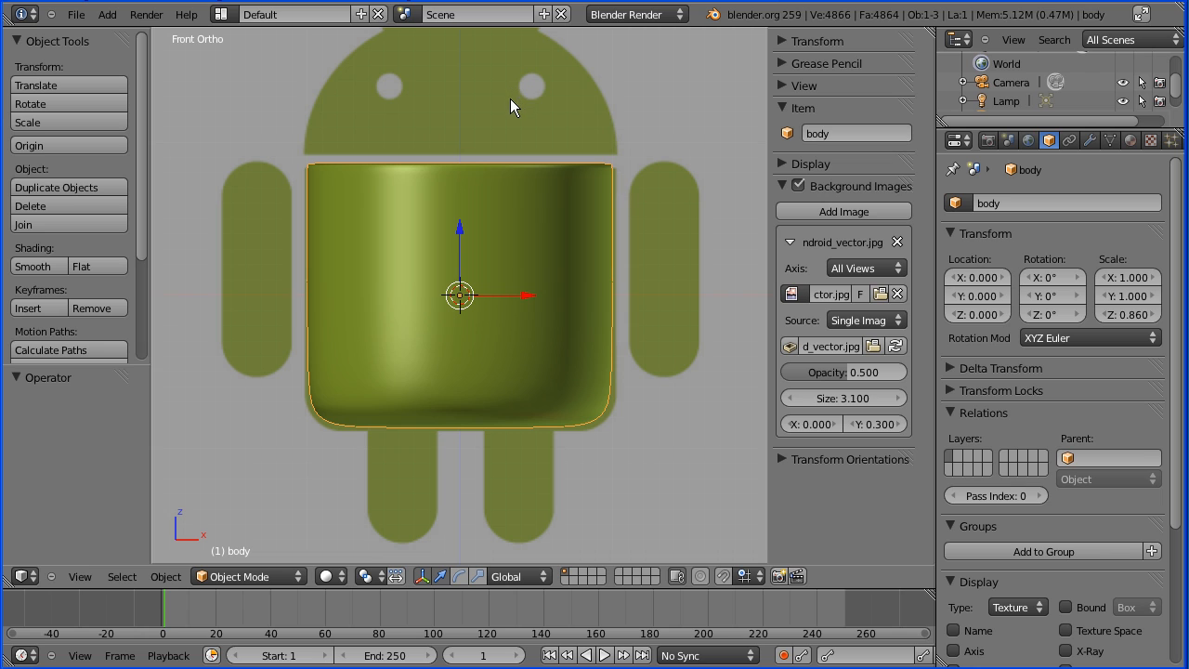
middle_click_drag(506, 111, 502, 198, "shift")
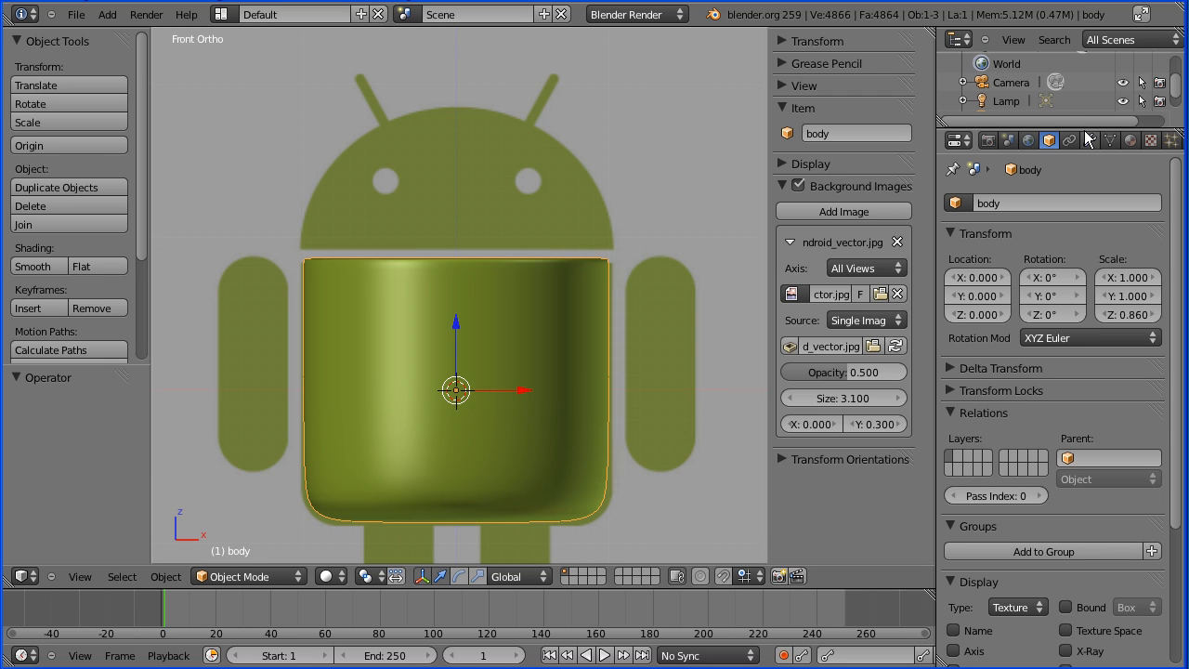
left_click_drag(1084, 128, 1075, 188)
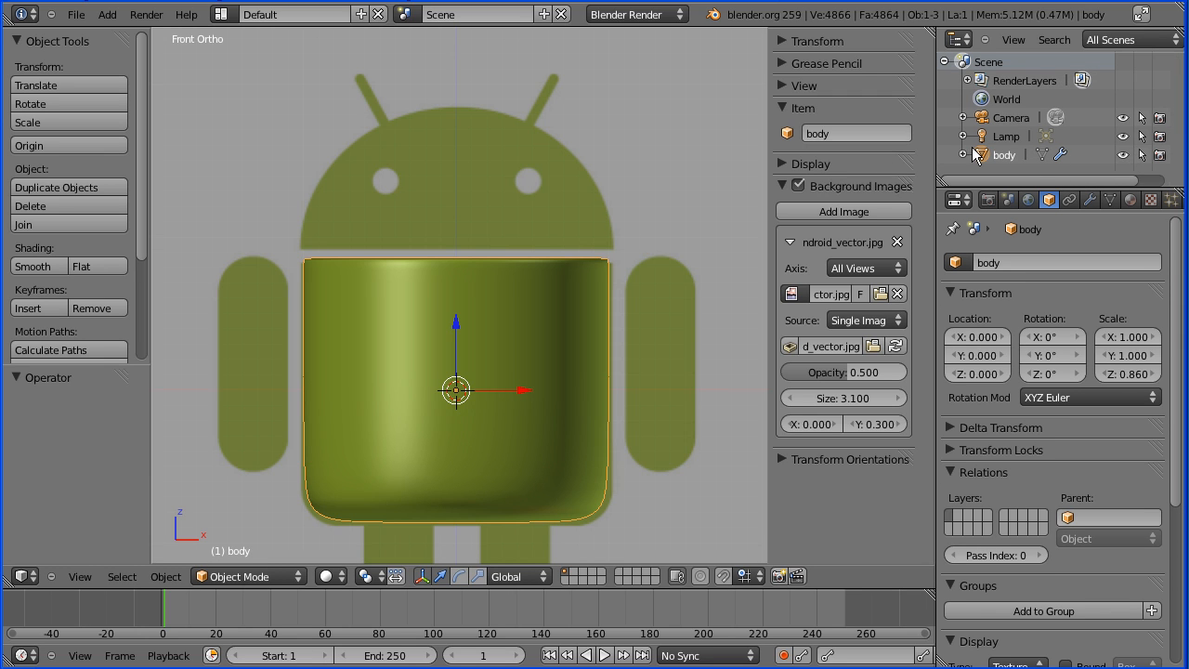
left_click(1125, 155)
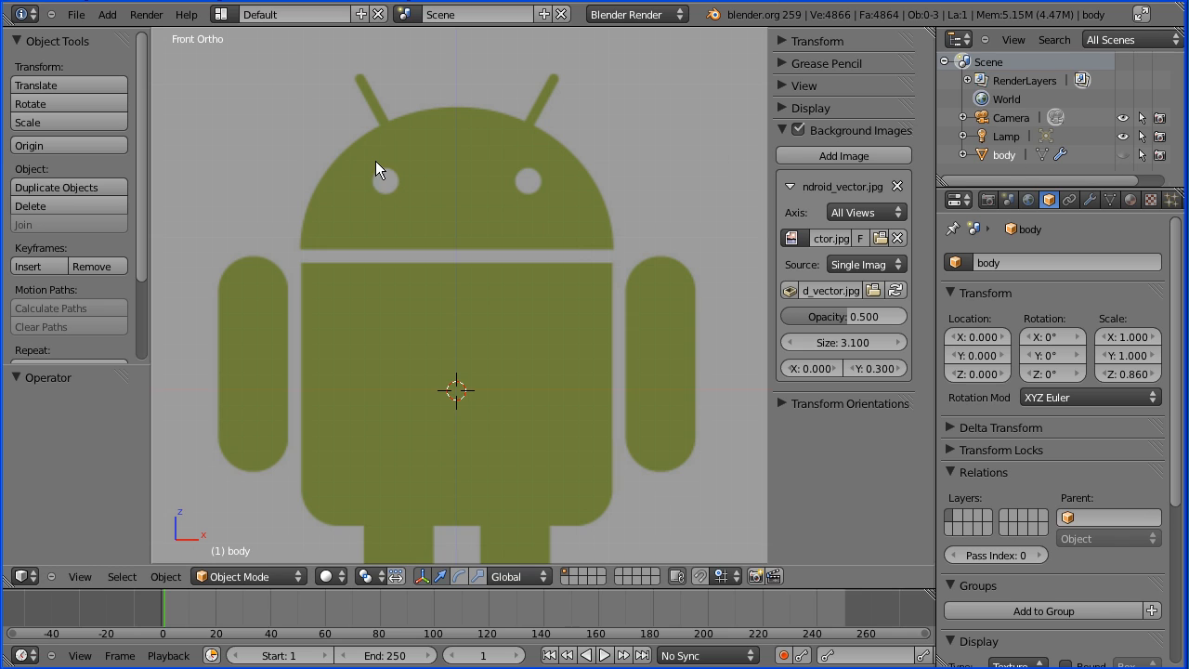
Add a UV sphere and move it up about 0.85 along Z to meet the top of the reference head
left_click(107, 14)
mouse_move(119, 35)
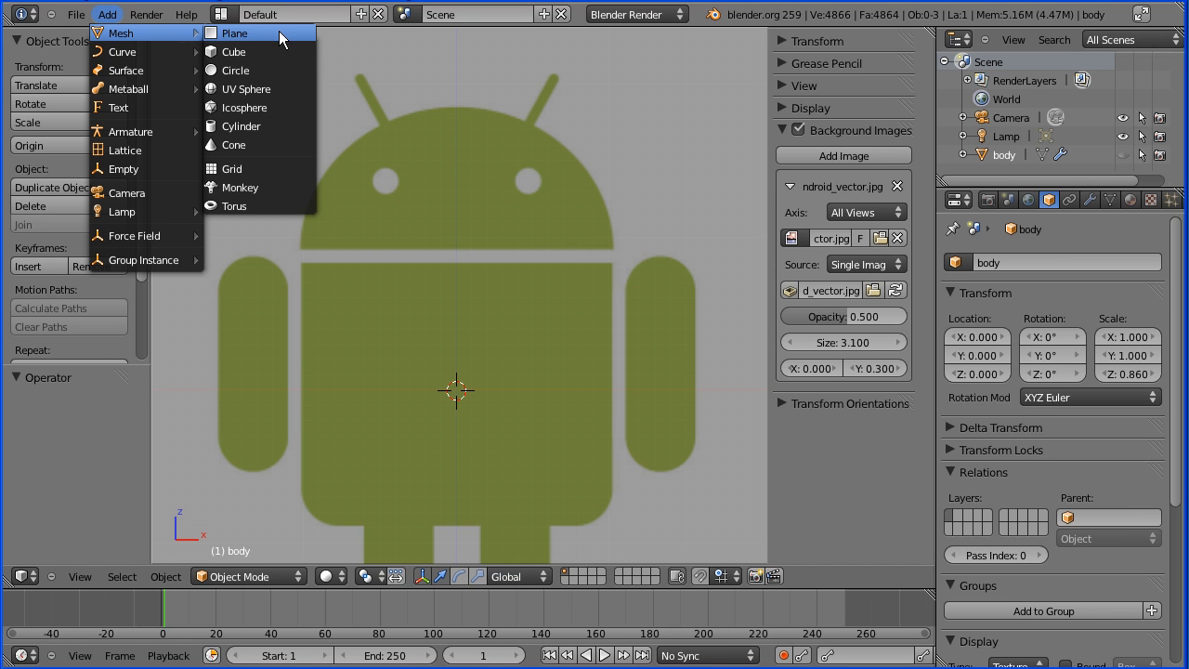
left_click(297, 90)
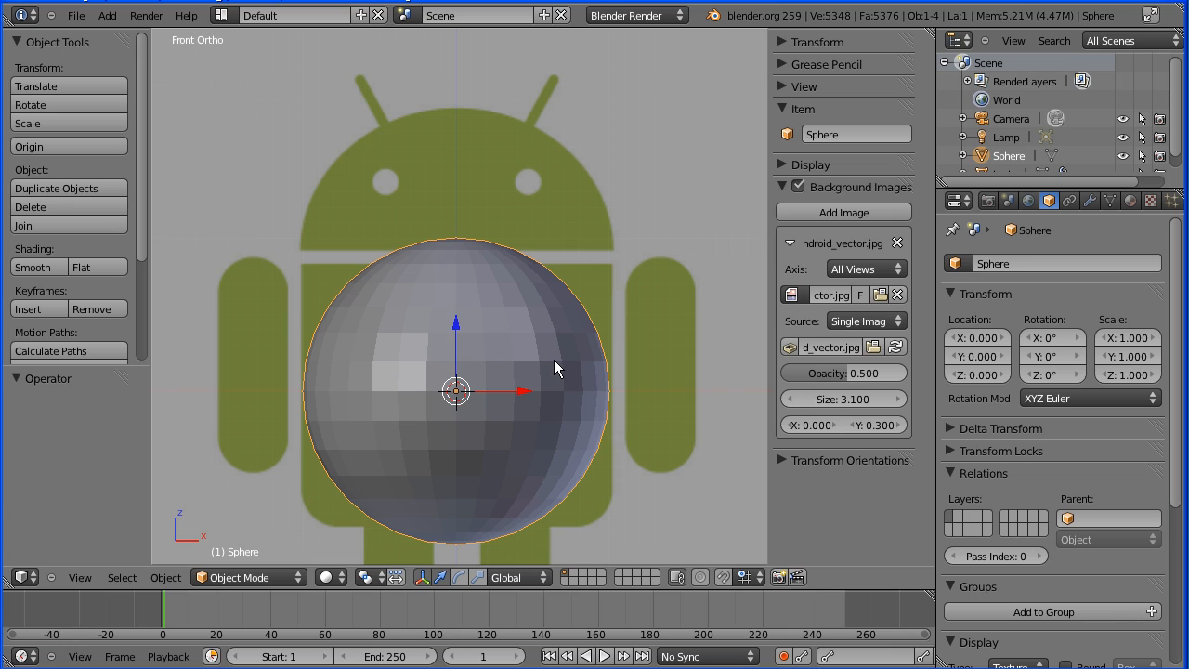
key("g")
key("z")
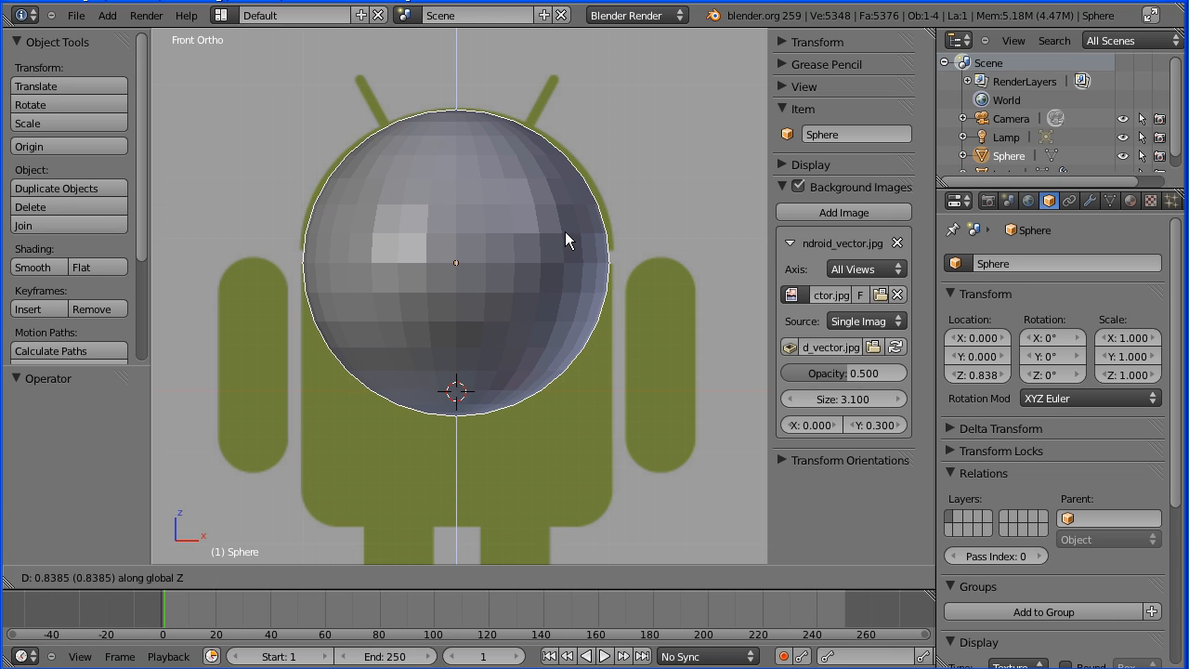
left_click(565, 229)
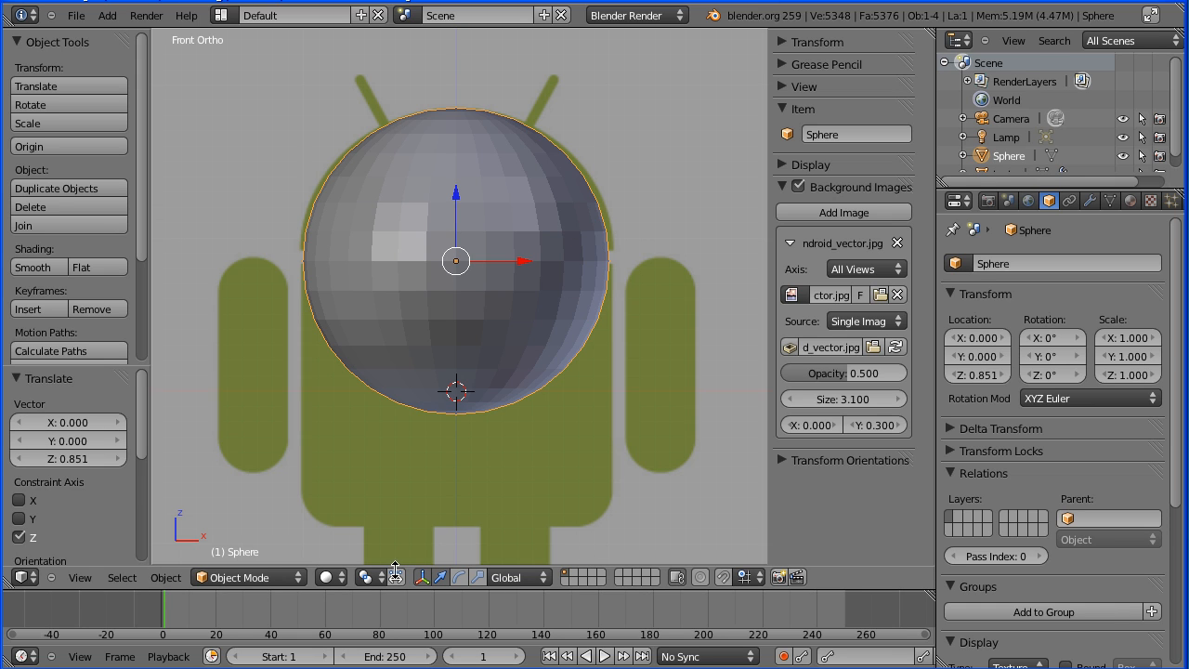
In Edit Mode, select the vertices of the sphere's lower half, including the hidden back side, and delete them
left_click(249, 578)
left_click(293, 542)
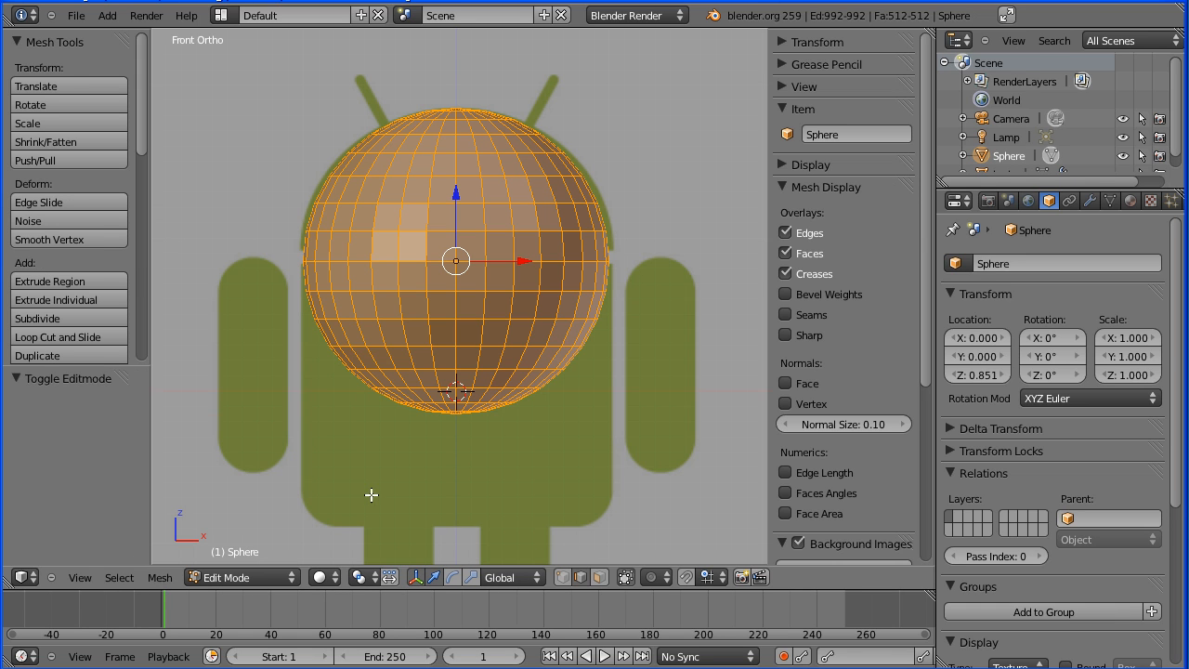
right_click(494, 348)
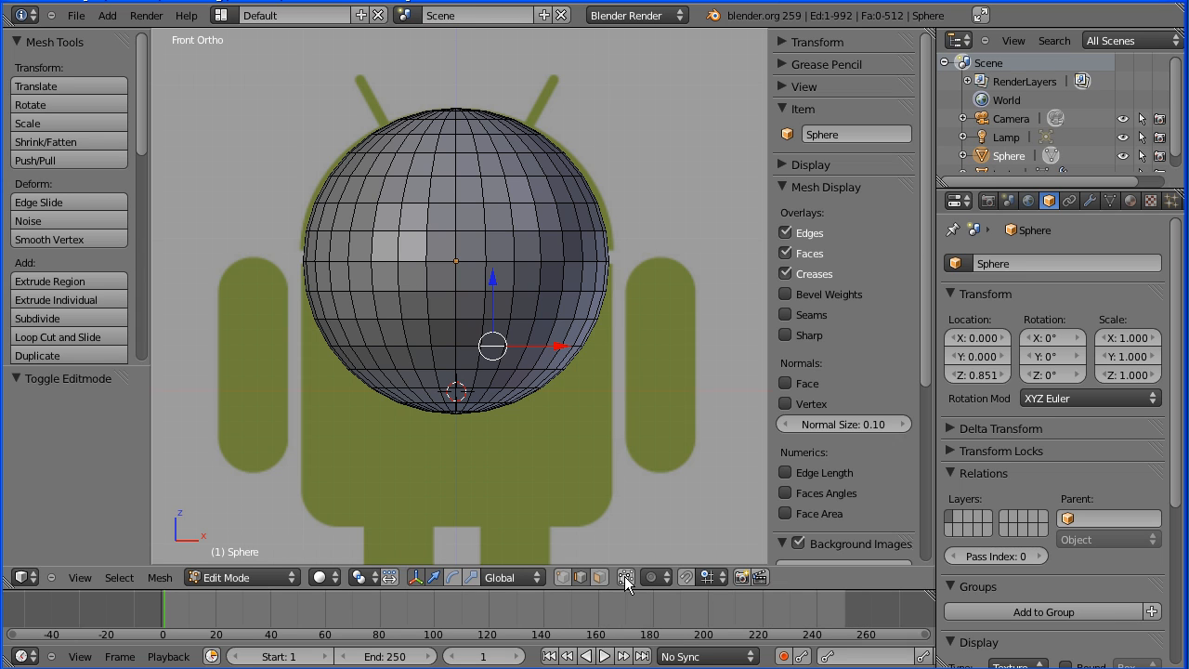
key("b")
left_click_drag(644, 442, 284, 286)
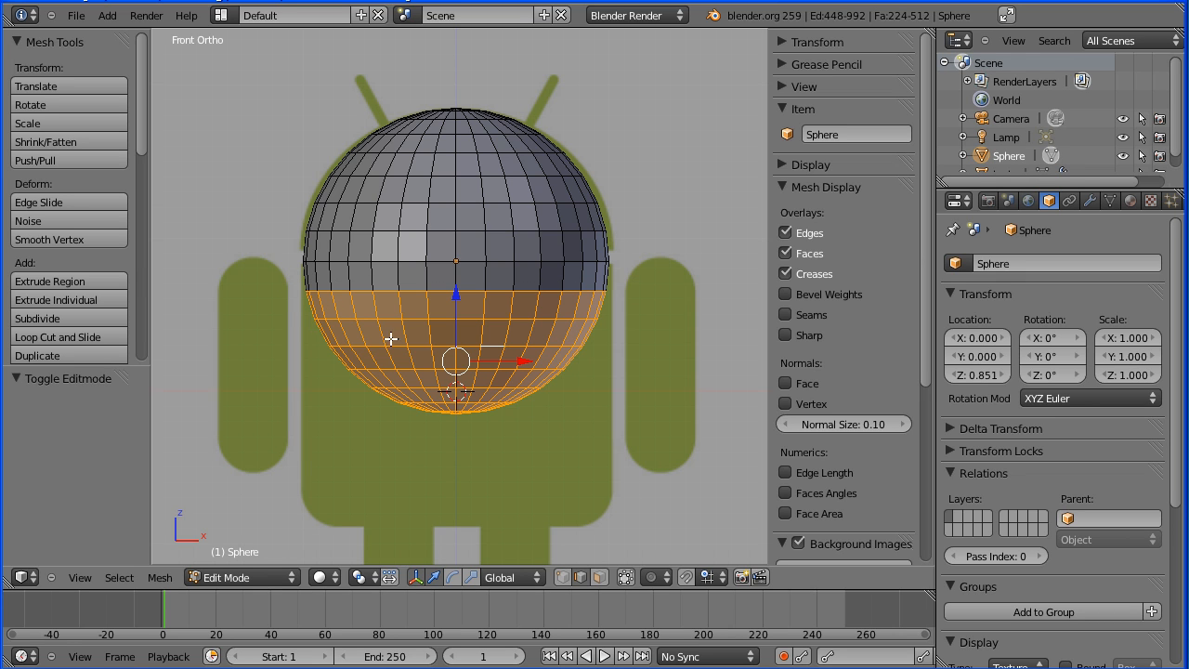
left_click_drag(106, 369, 99, 445)
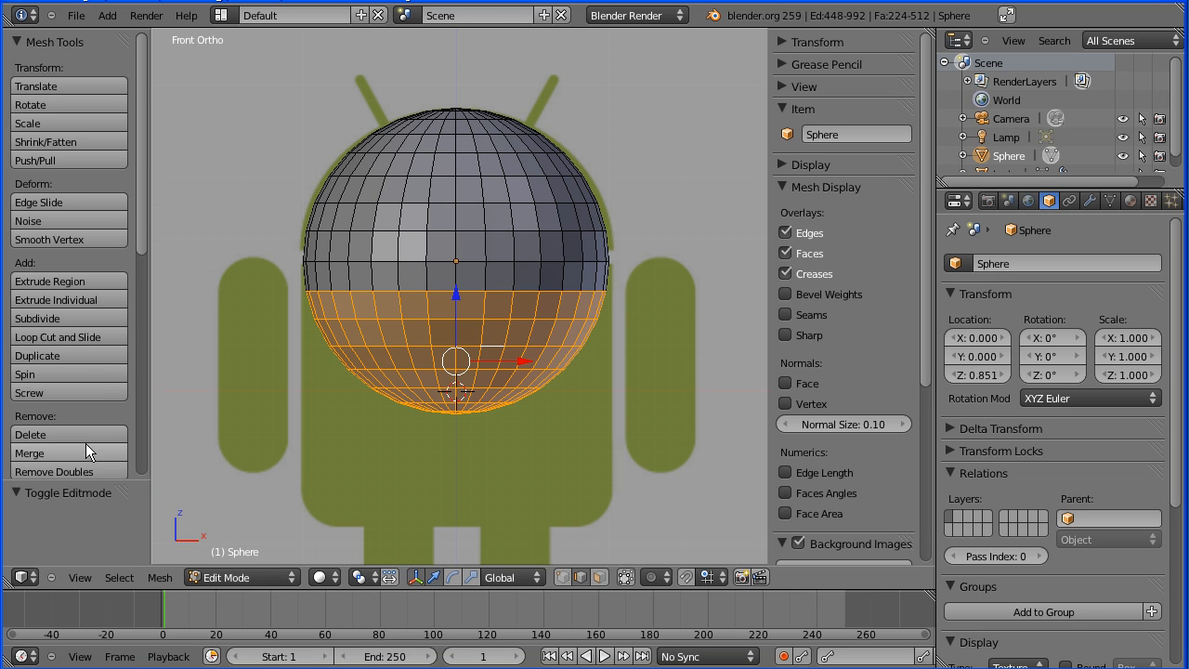
left_click(101, 434)
left_click(109, 434)
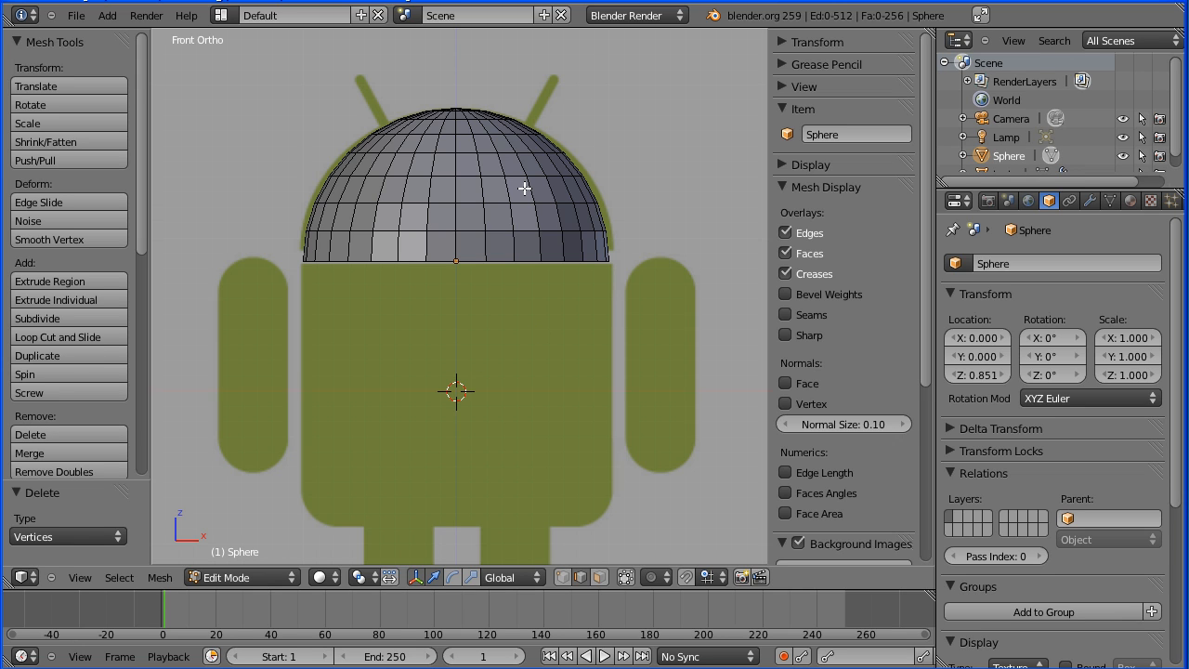
Select the whole dome mesh and move it up about 0.06 along Z to match the reference head's lower edge
key("a")
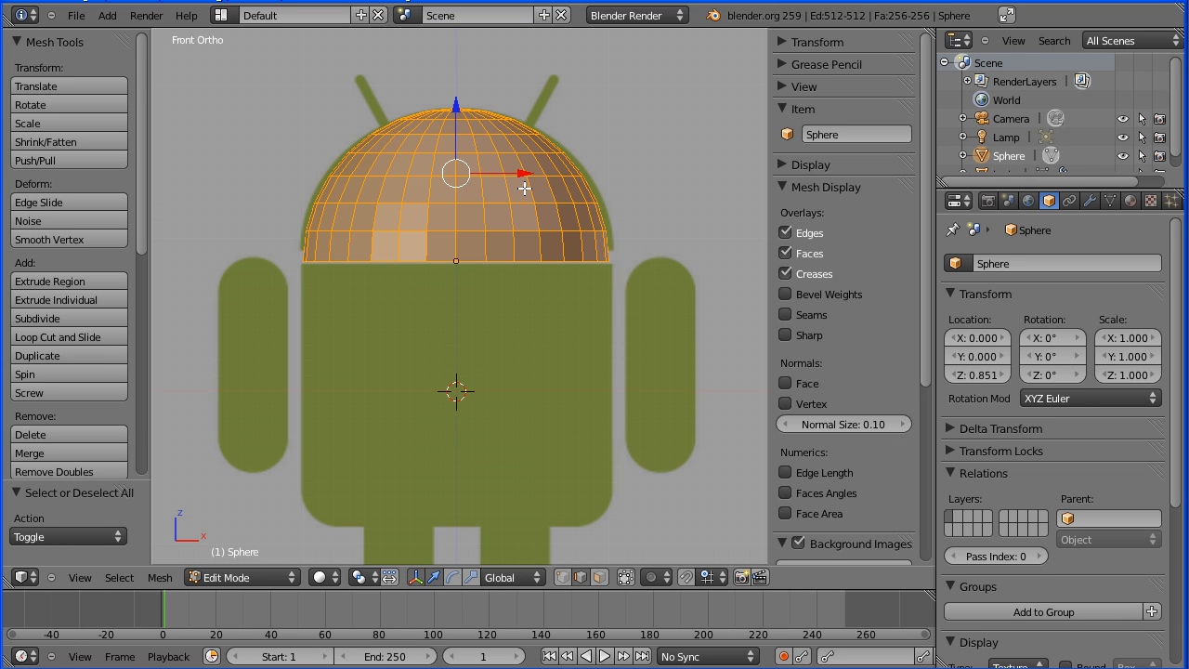
key("g")
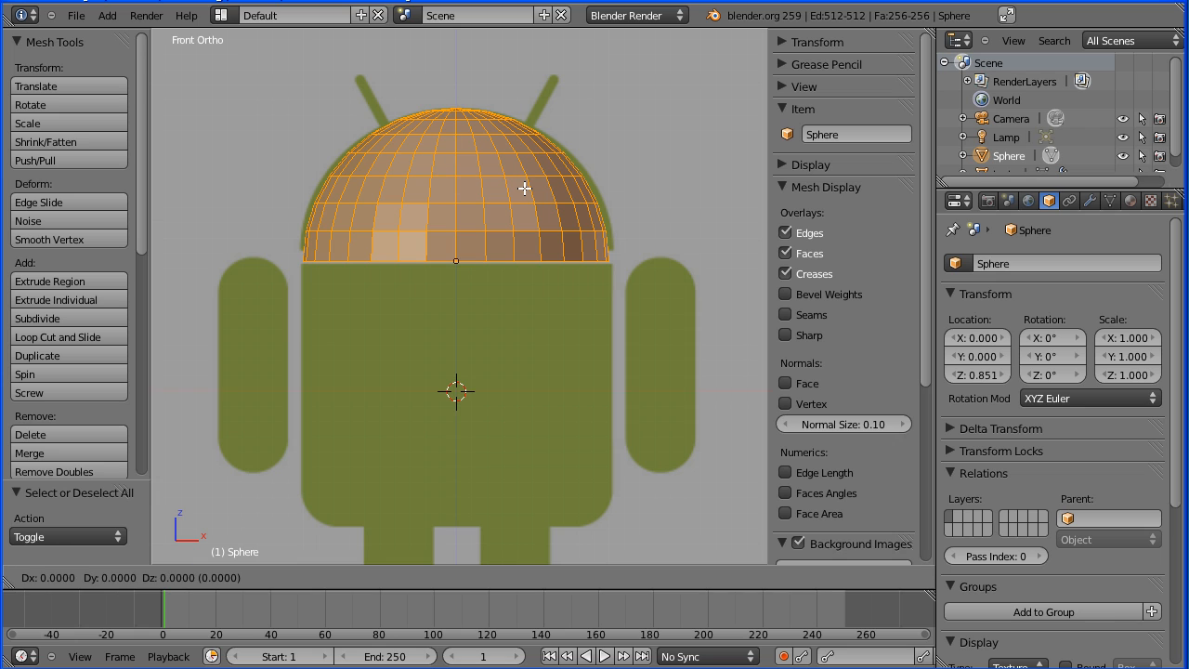
key("z")
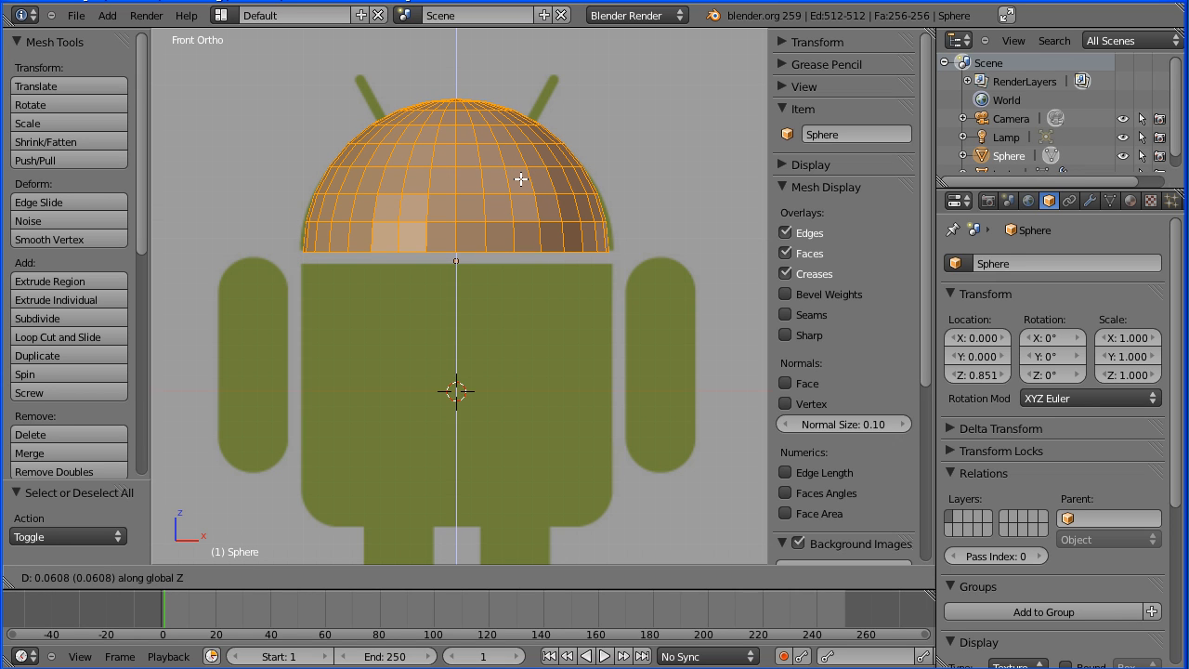
left_click(521, 182)
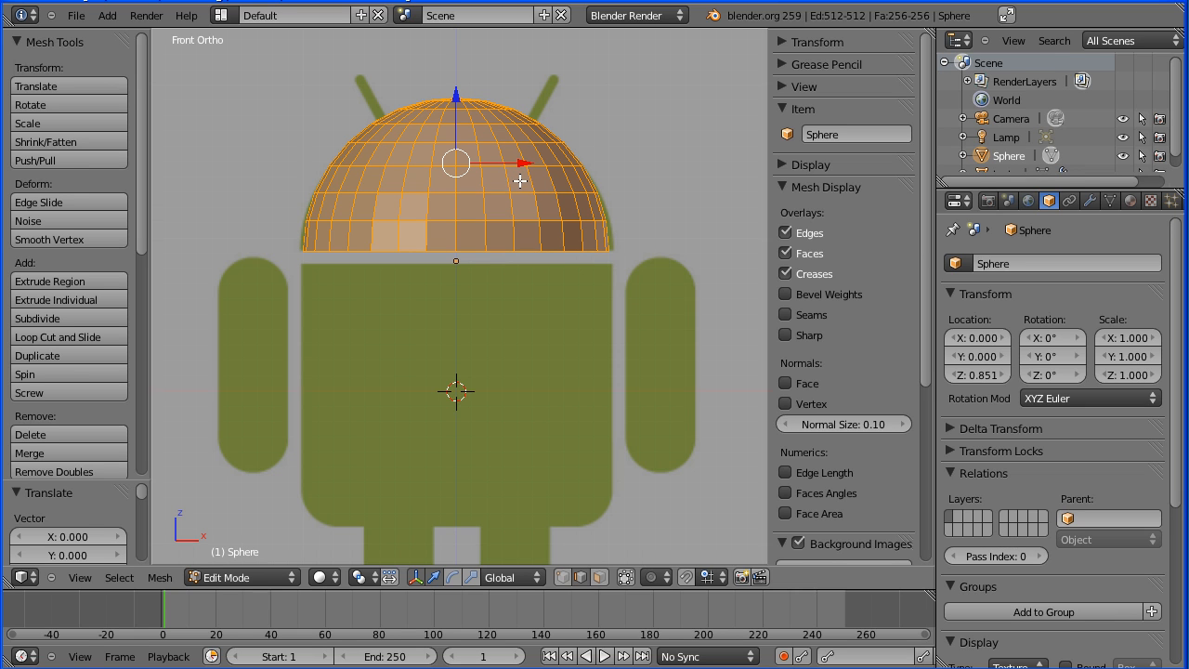
key("Tab")
key("Tab")
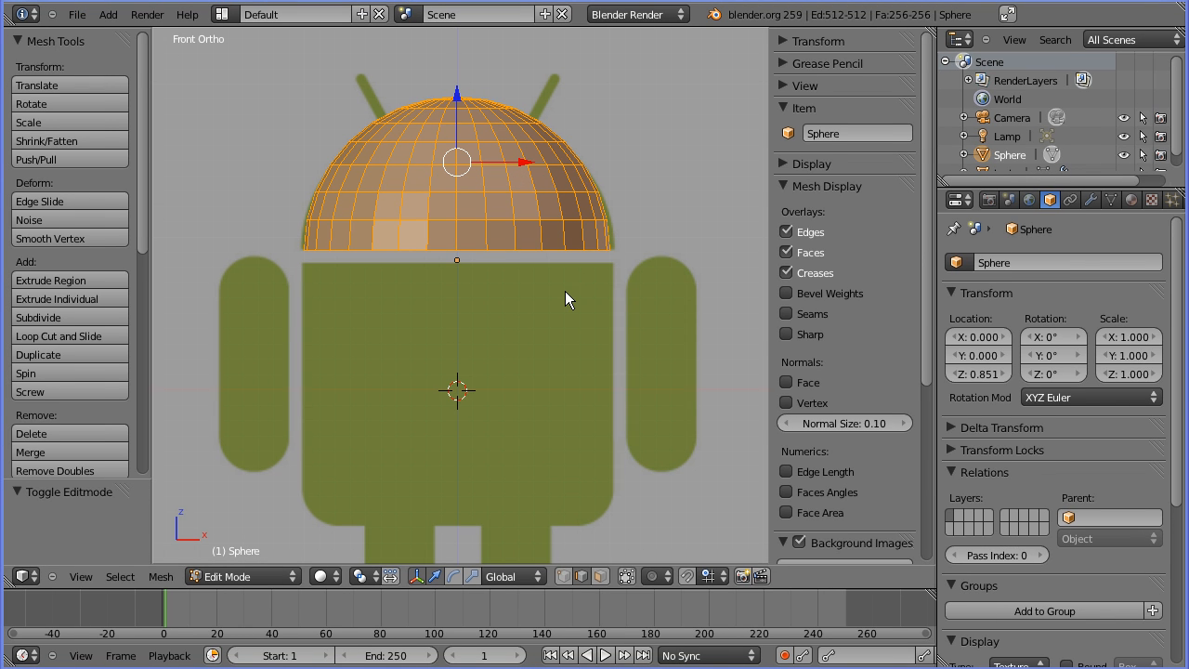
Hide the background image and, from below, extrude the dome's open bottom edge loop and scale the new ring to about 0.93
key("a")
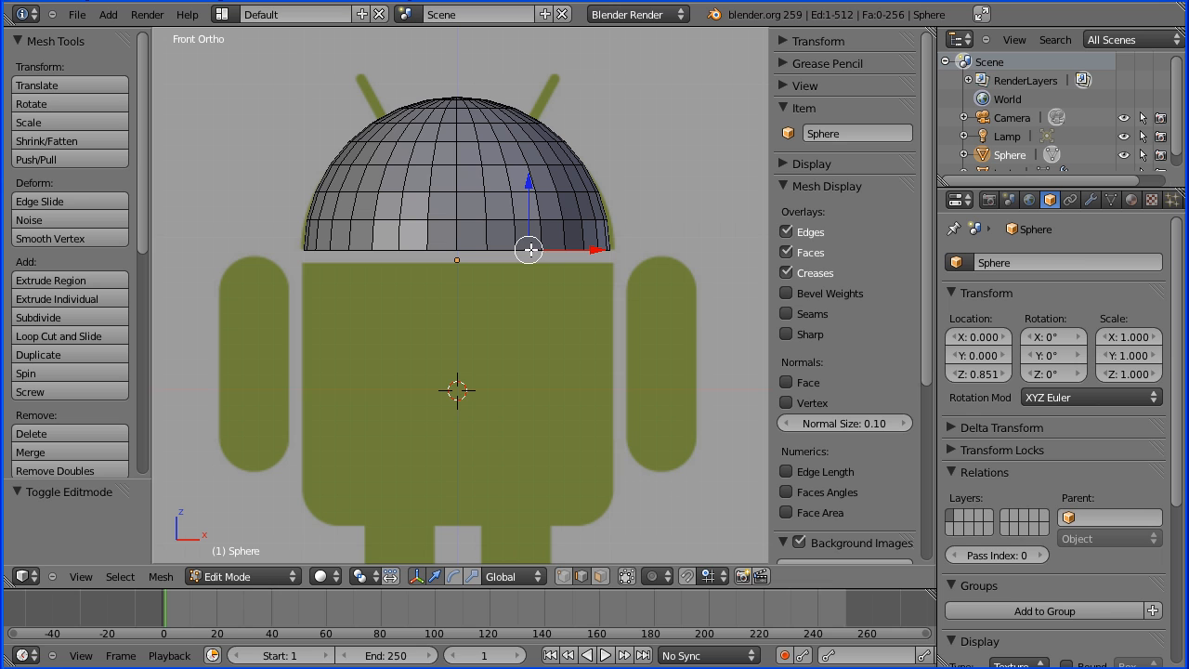
right_click(530, 249, "alt")
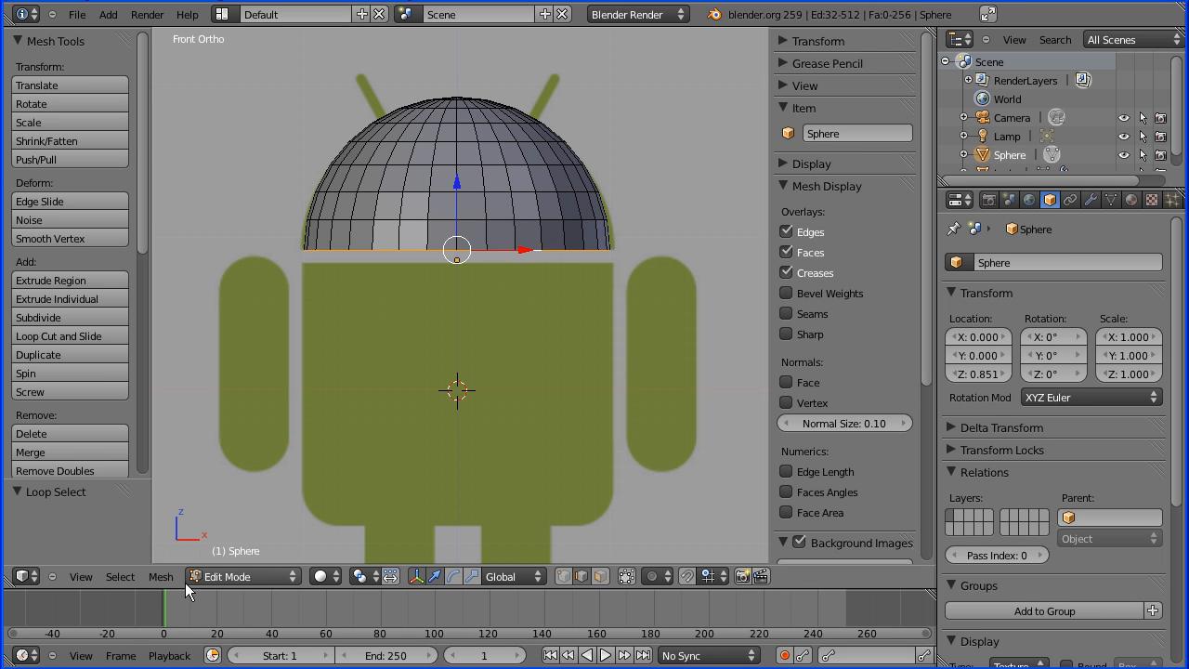
left_click(83, 577)
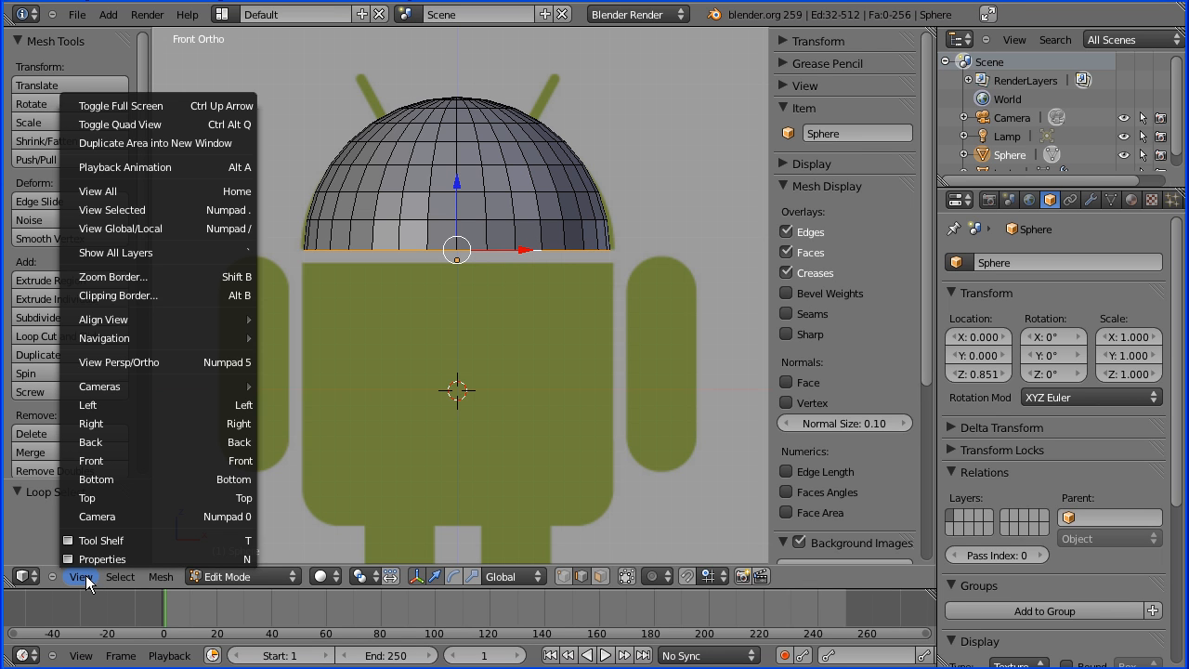
left_click(208, 480)
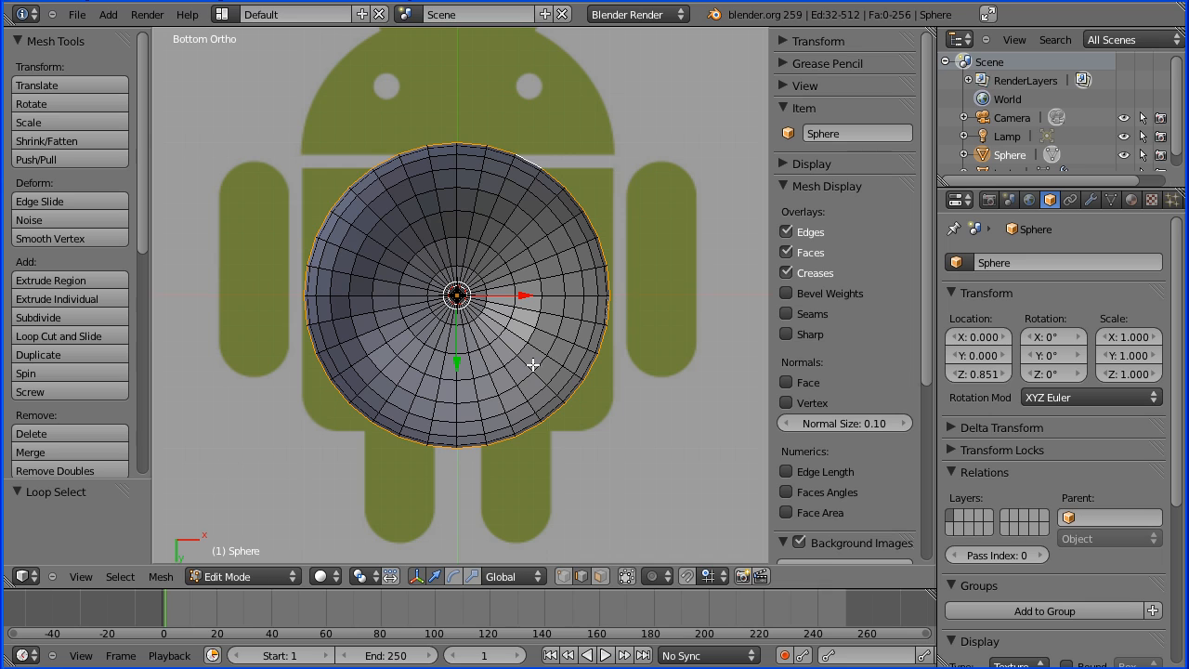
left_click(800, 542)
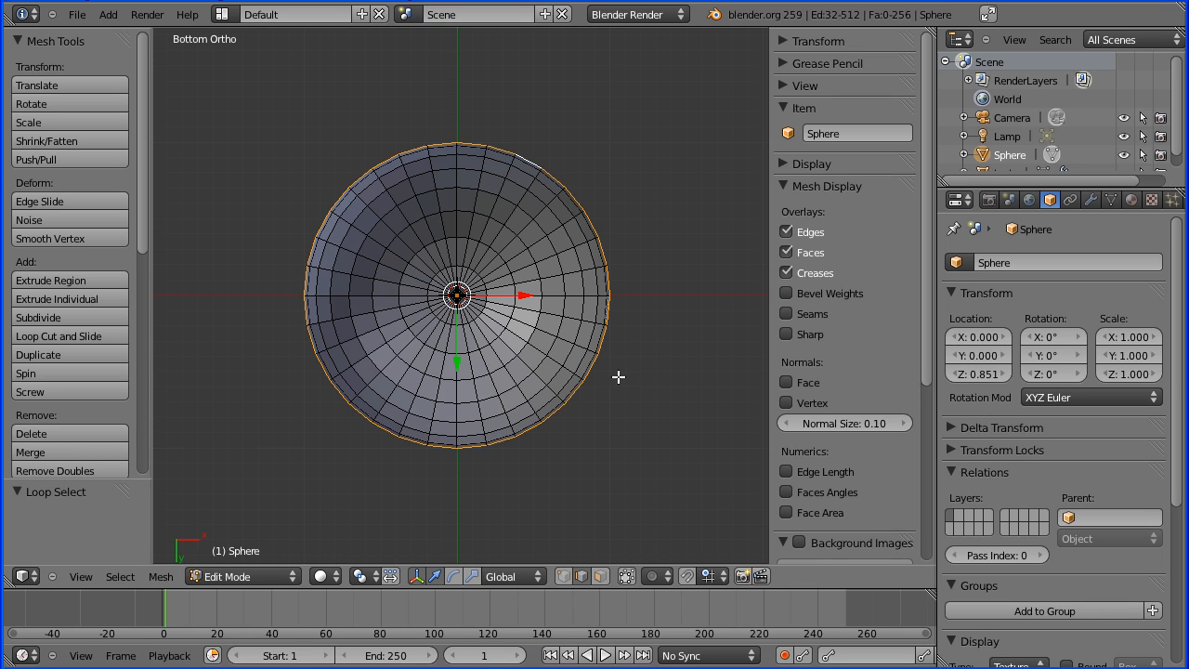
key("e")
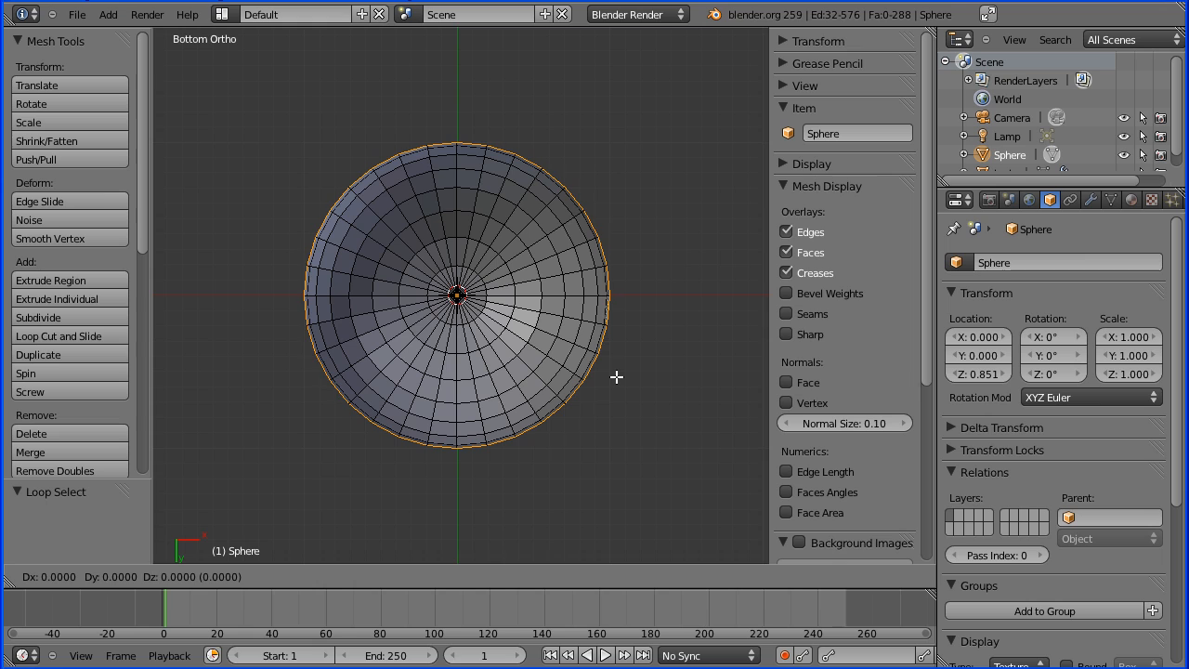
left_click(615, 377)
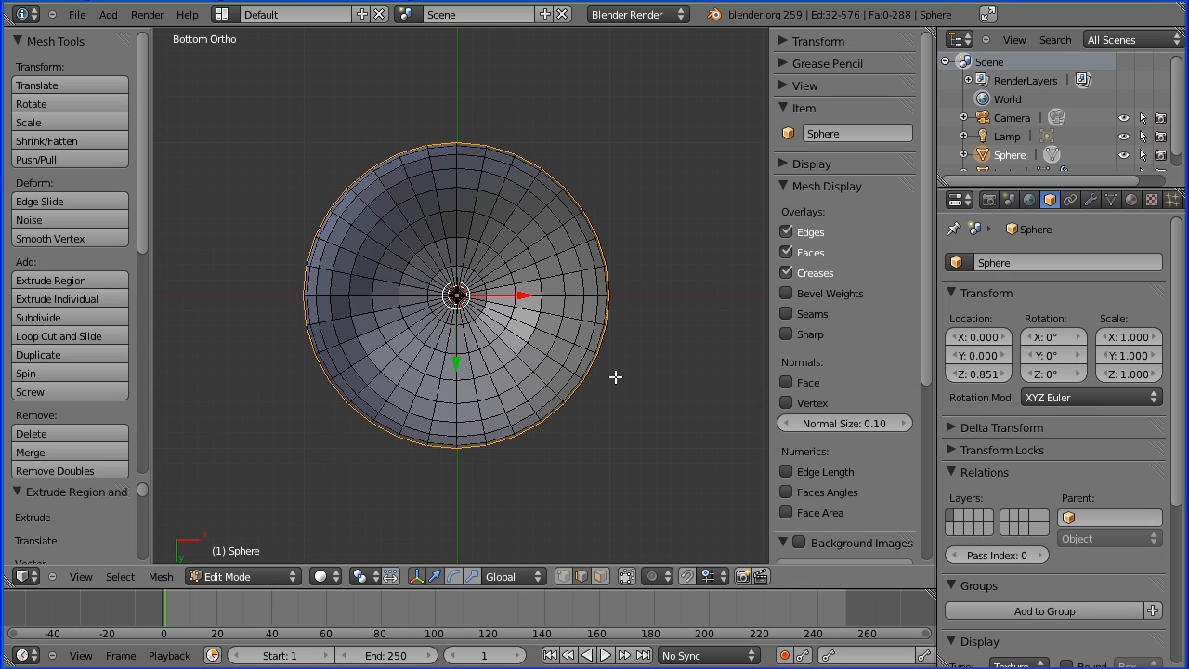
key("s")
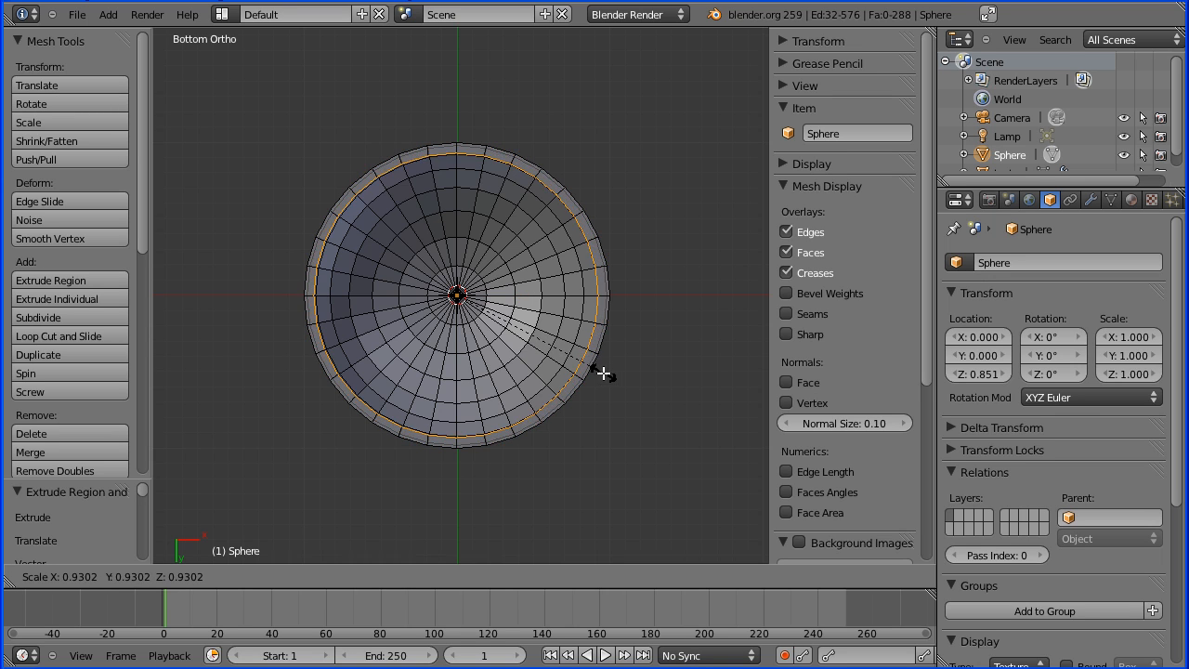
left_click(604, 373)
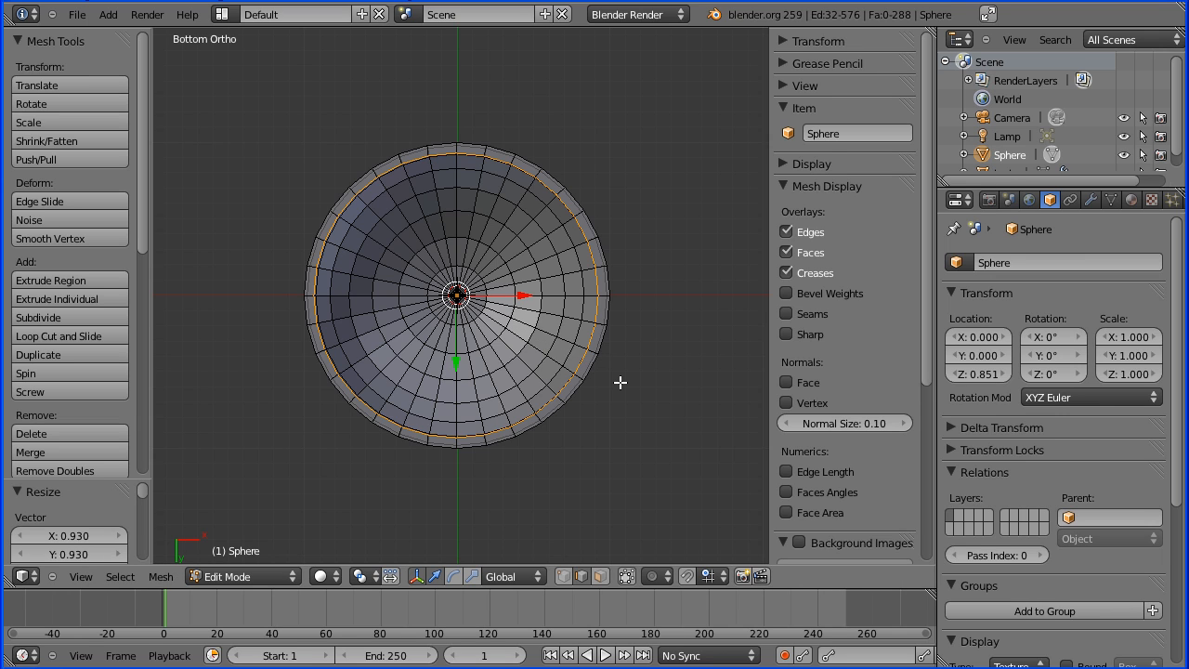
Extrude the inner ring again and scale it inward to about 0.61
key("e")
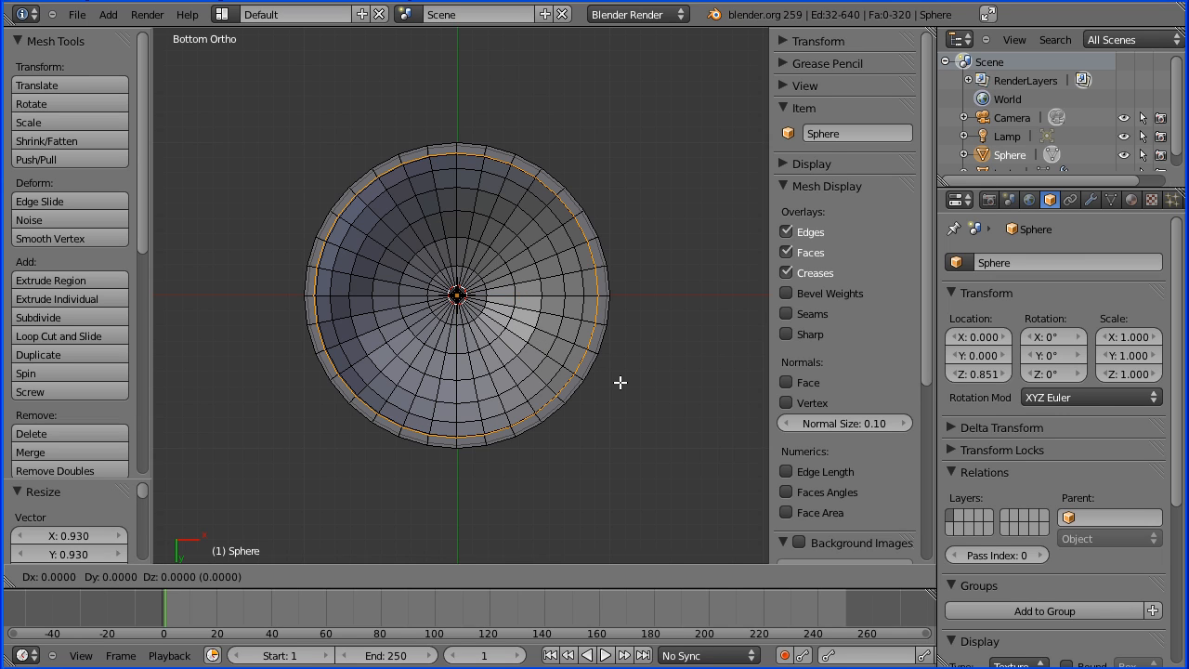
left_click(621, 382)
key("s")
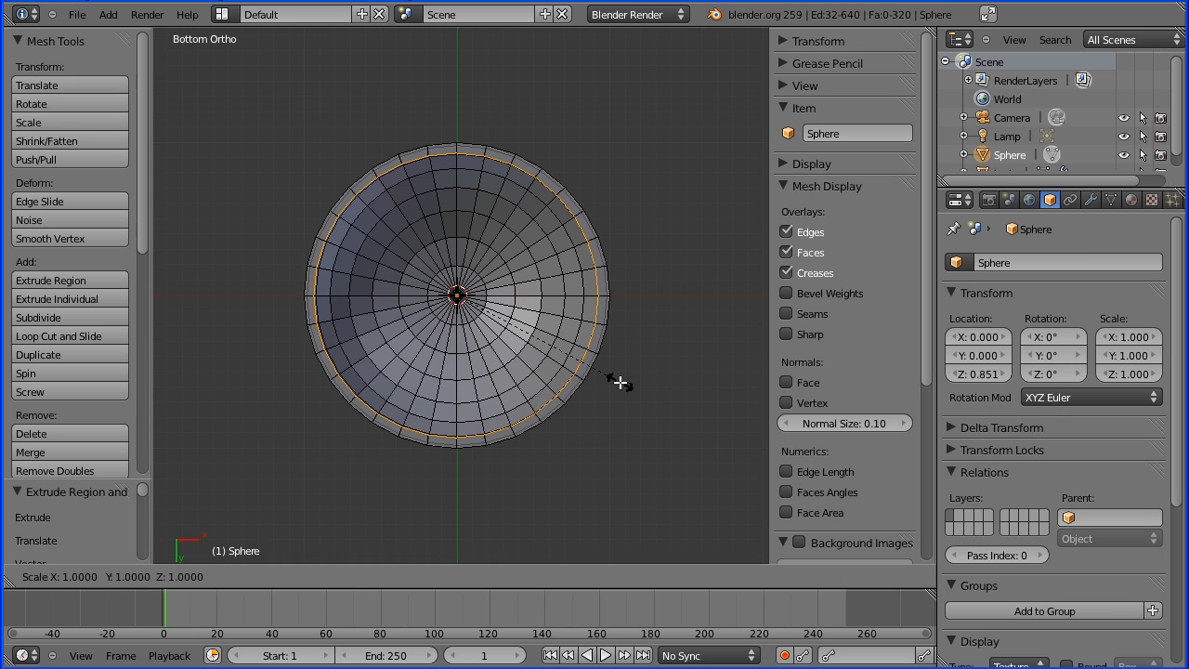
left_click(557, 346)
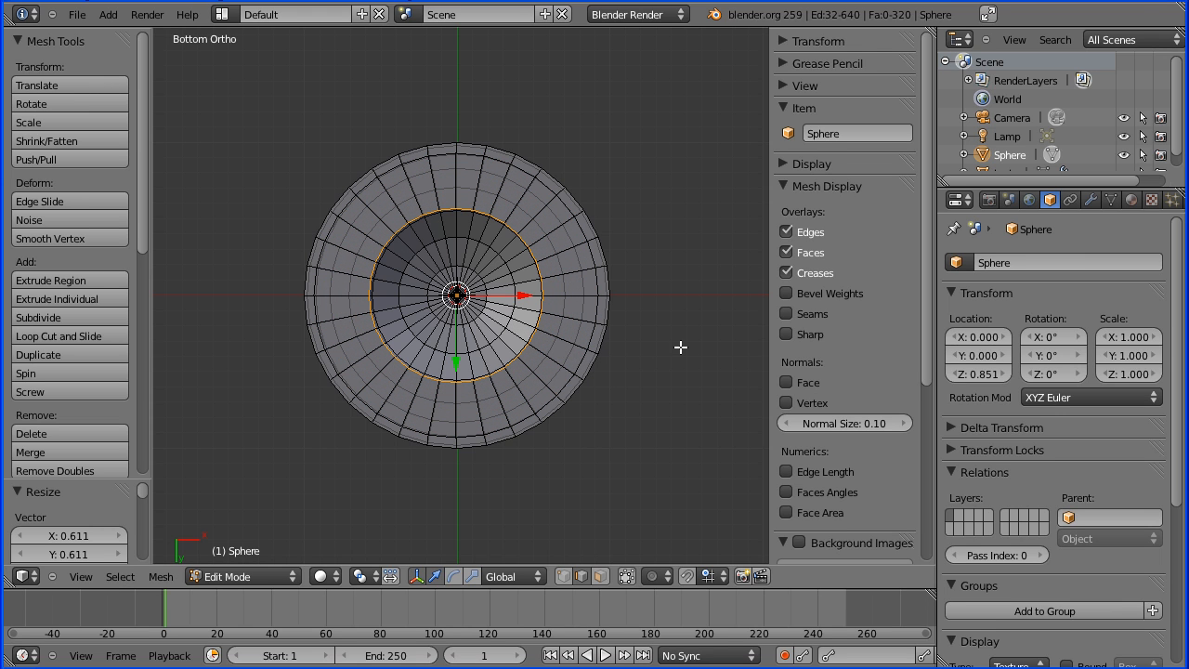
Extrude the innermost ring in place and scale it almost to zero at the centre, closing the dome's underside
key("e")
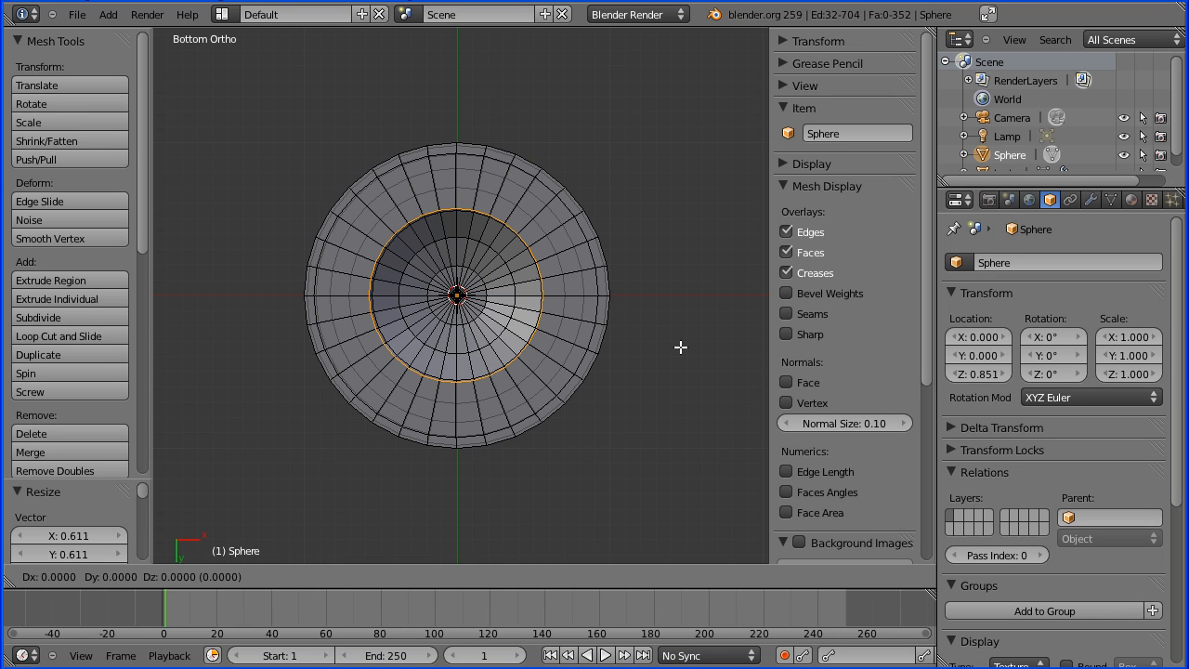
right_click(681, 346)
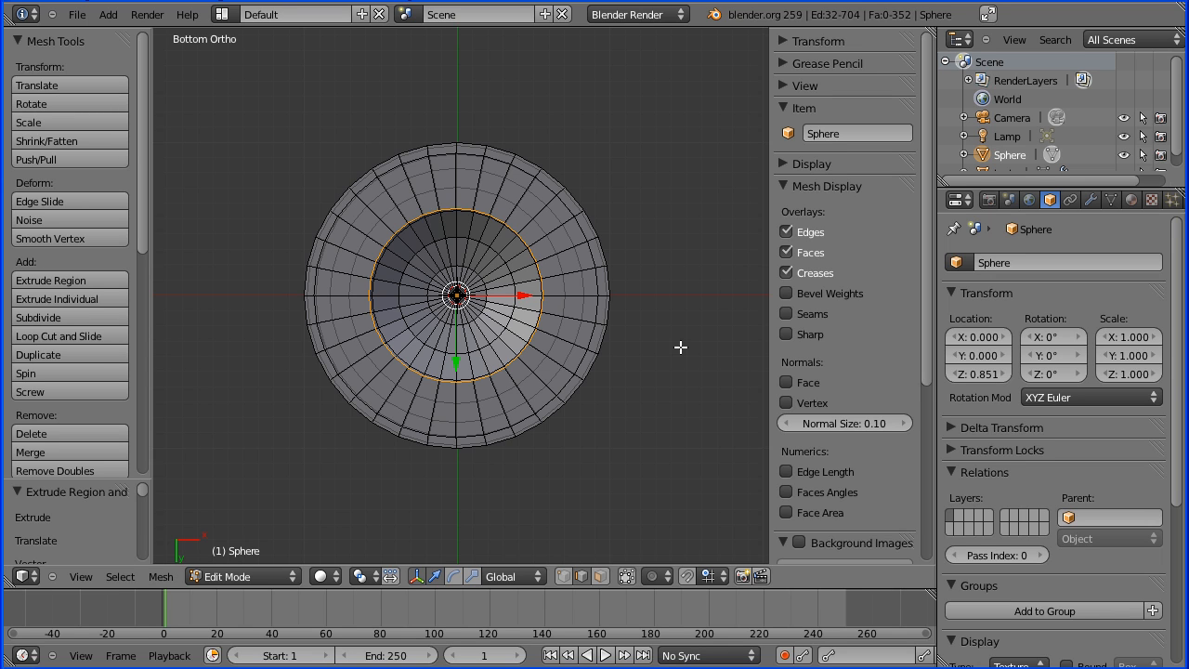
key("s")
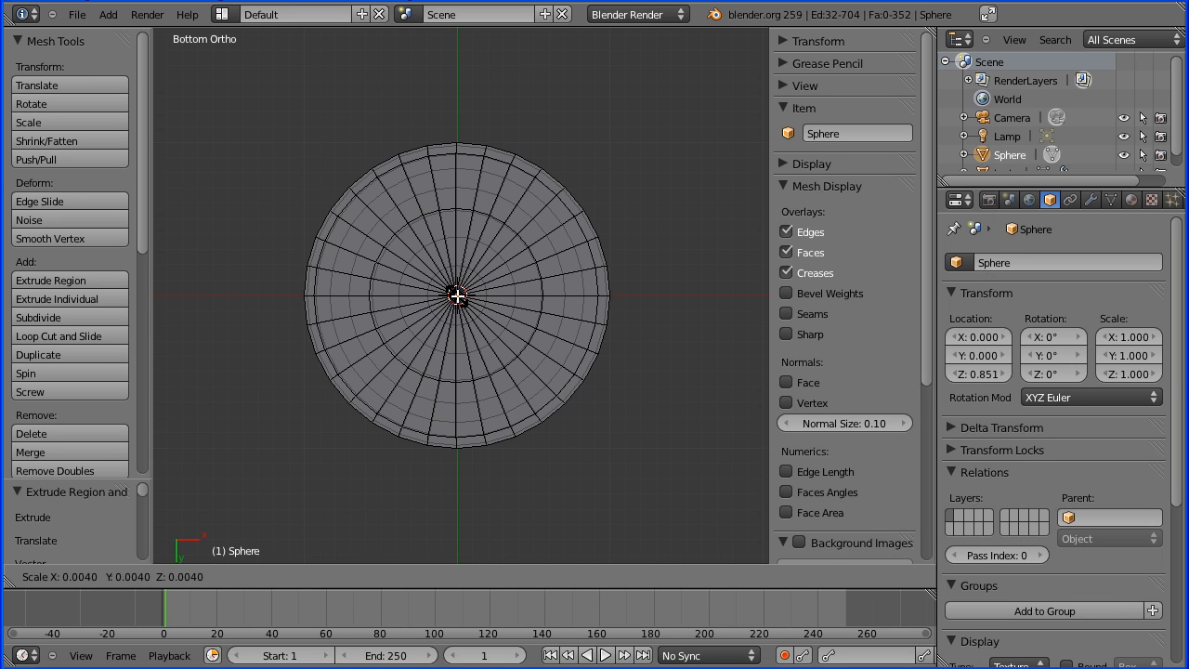
left_click(458, 295)
key("Tab")
key("Tab")
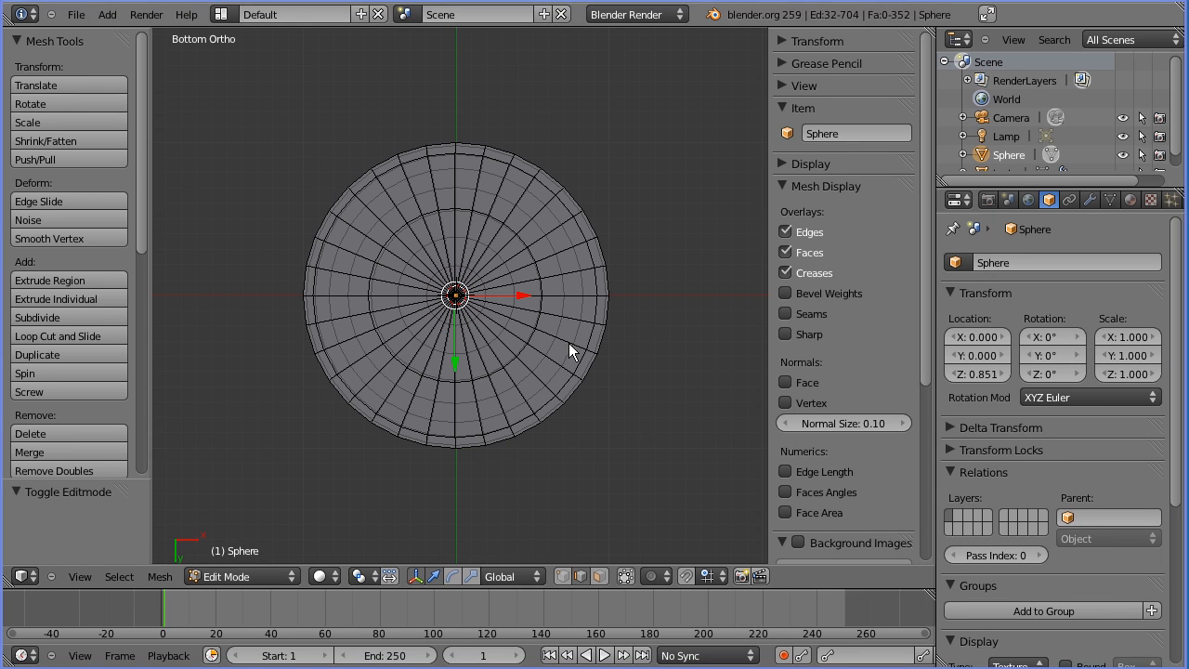
Return to Object Mode in the front view and apply smooth shading to the dome
left_click(269, 574)
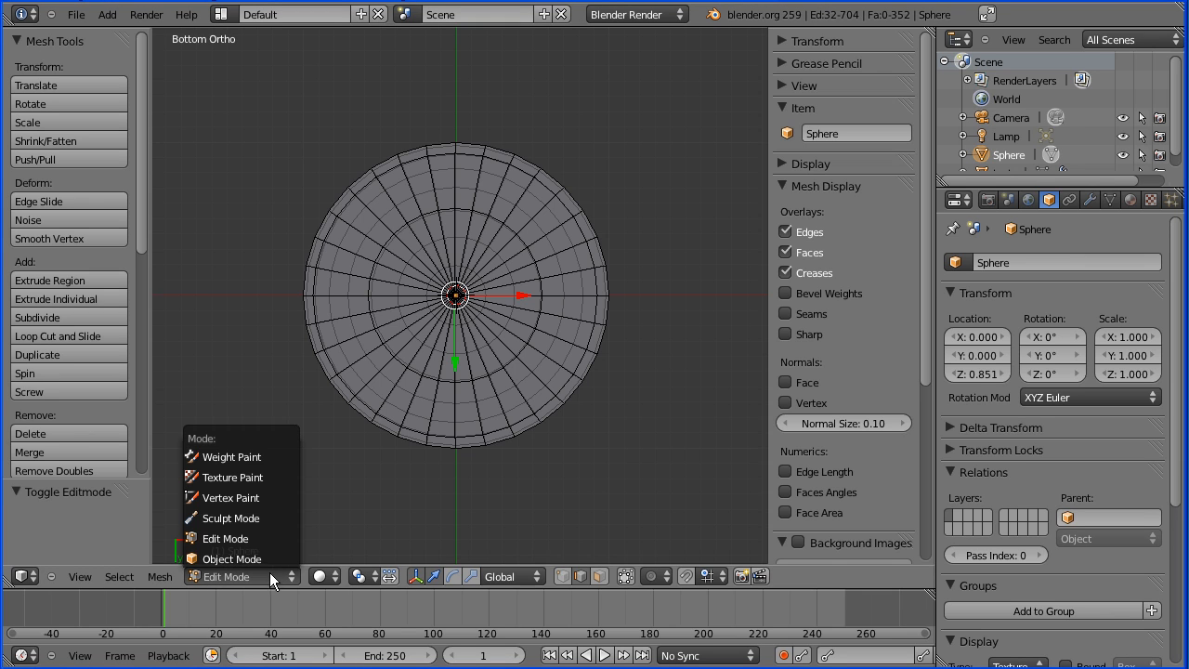
left_click(260, 557)
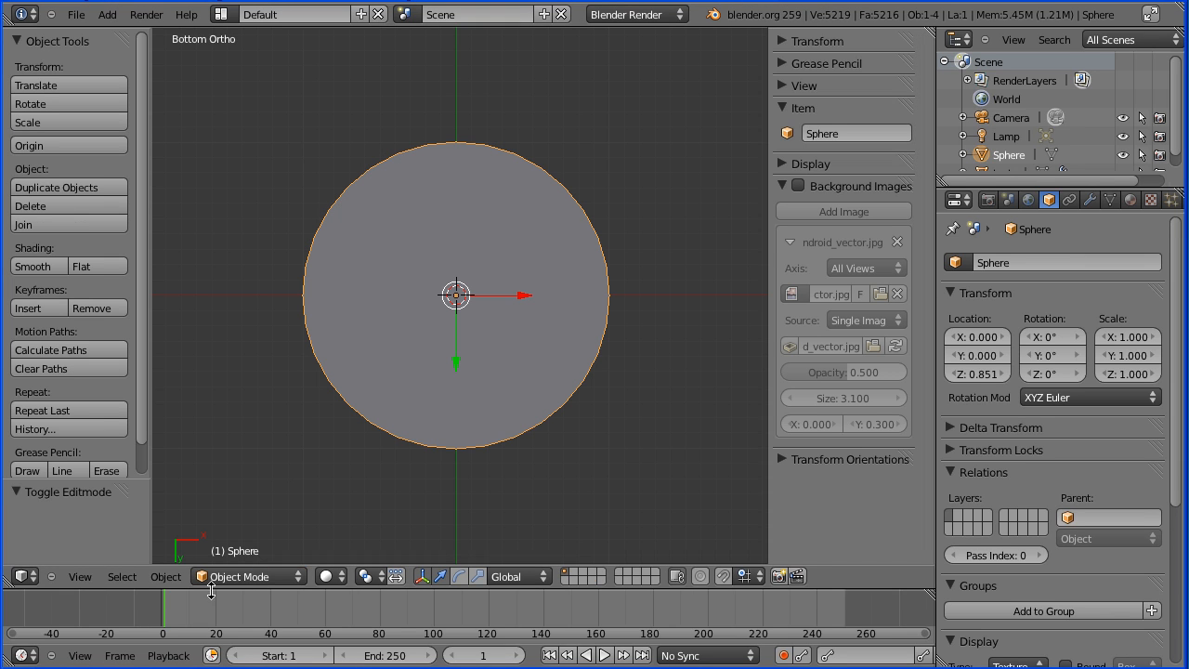
left_click(80, 576)
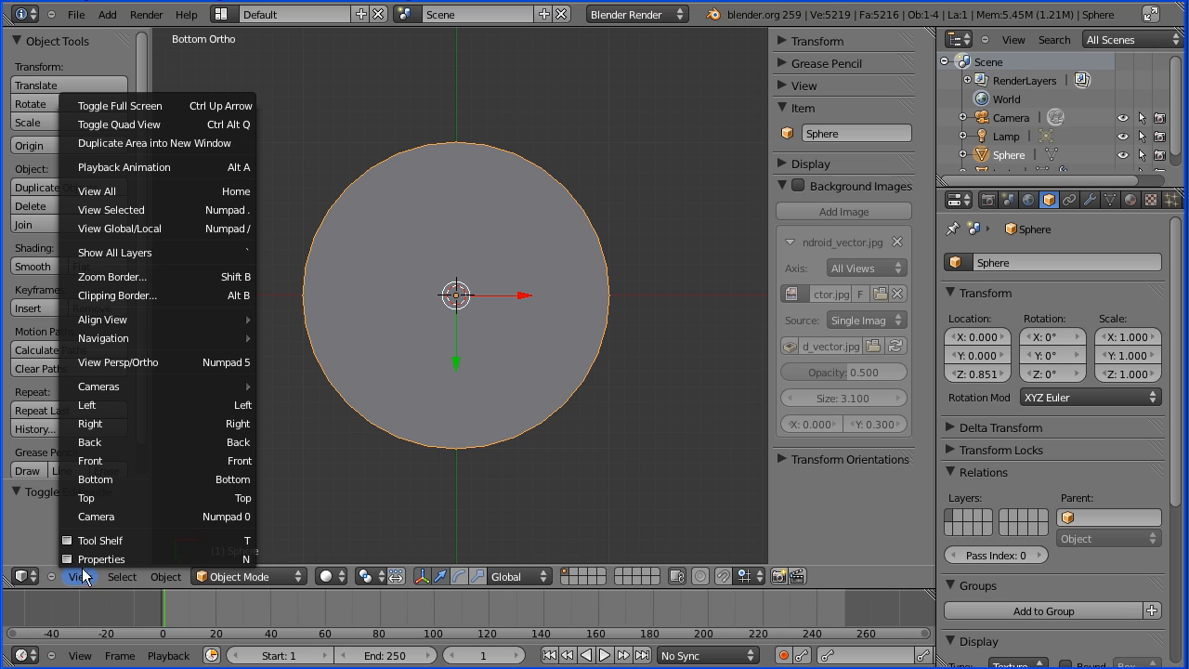
left_click(93, 461)
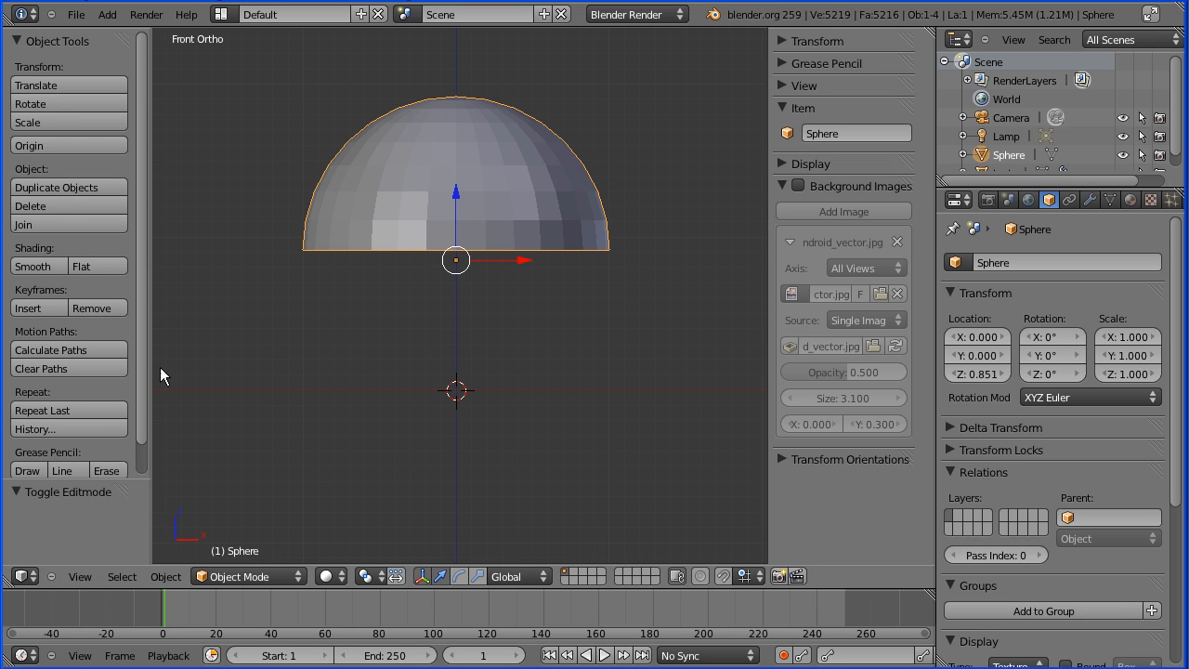
left_click(45, 261)
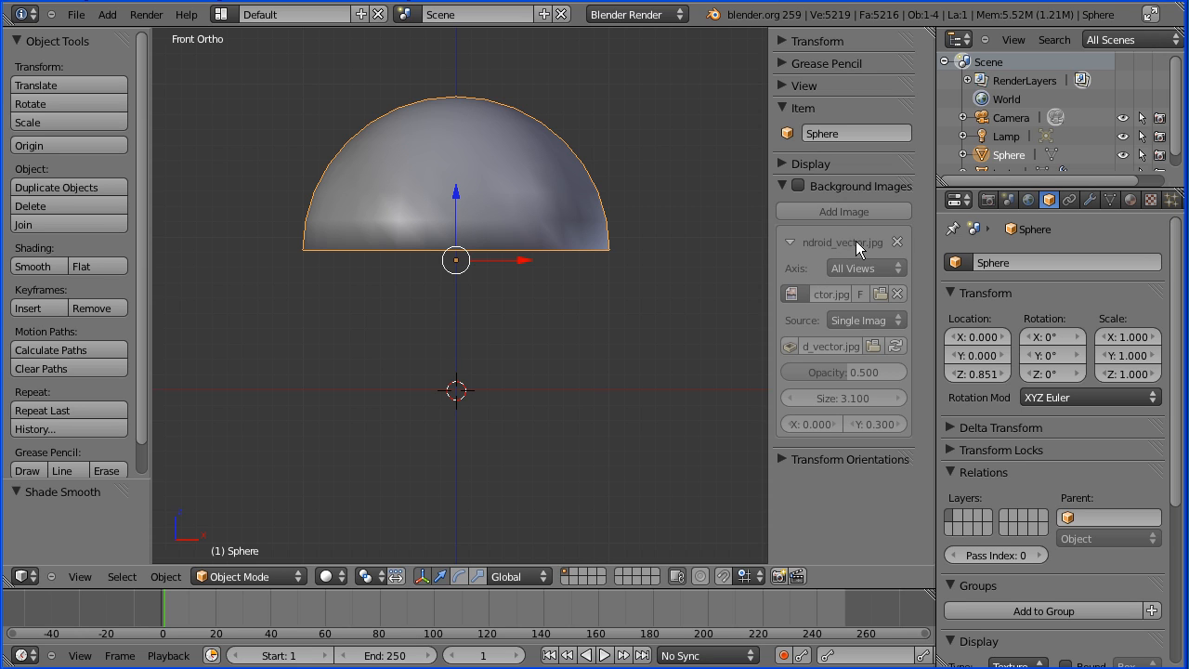
Show the background reference image again and assign the existing android material to the dome
left_click(800, 186)
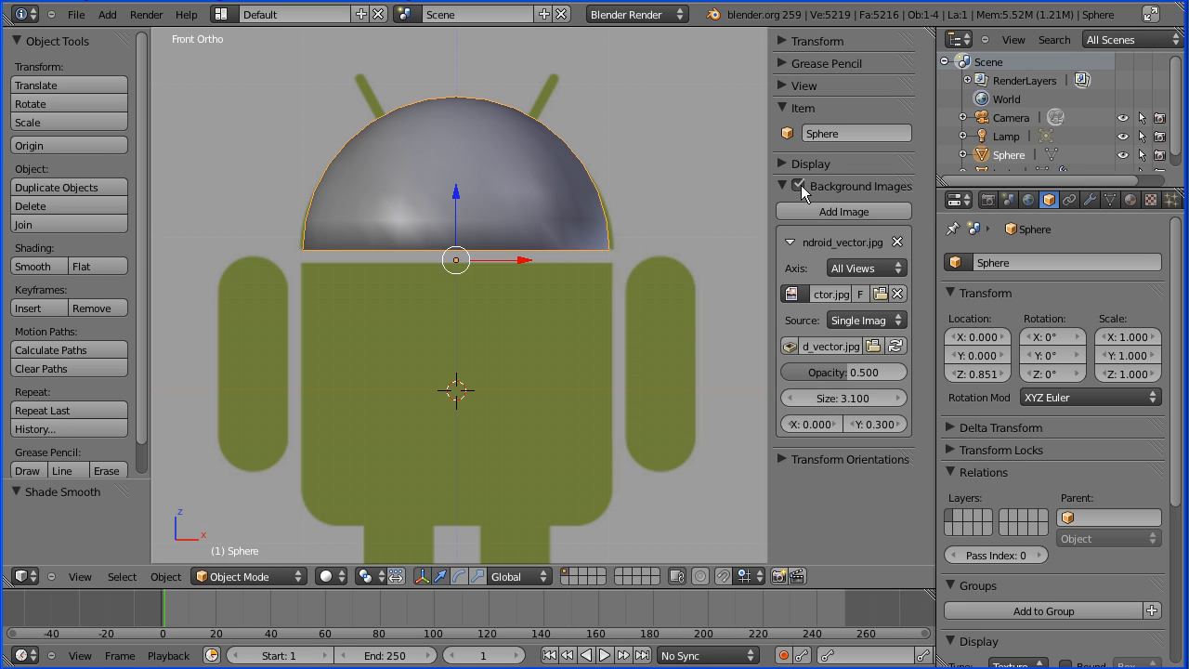
left_click(1131, 200)
left_click(956, 322)
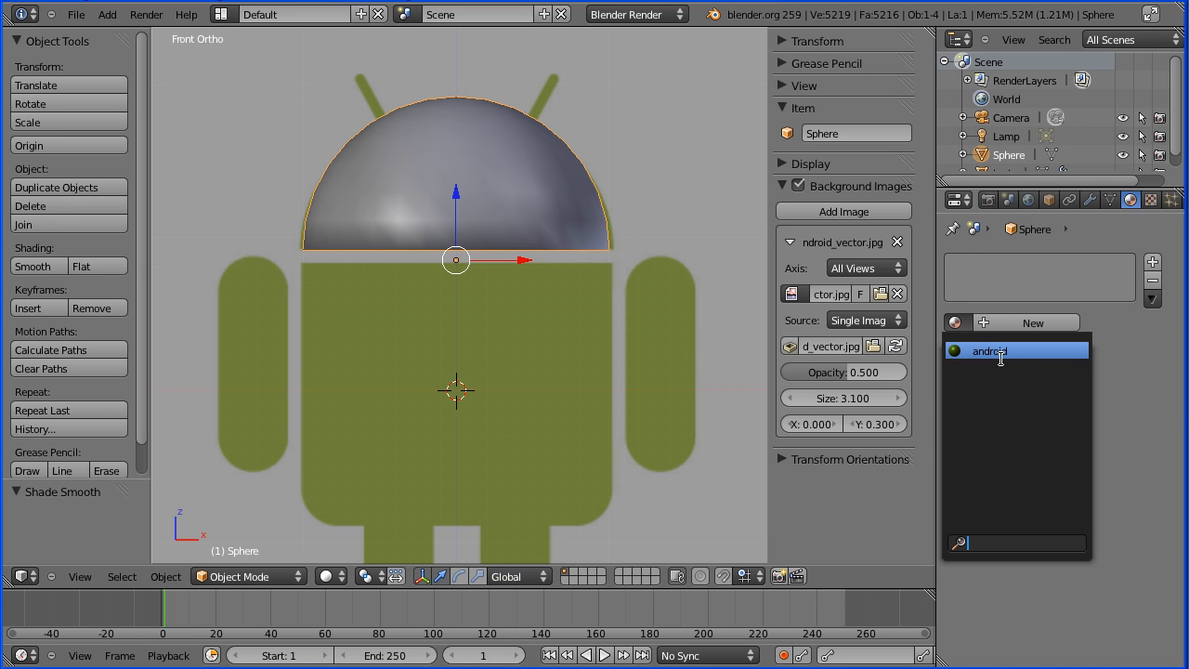
left_click(989, 352)
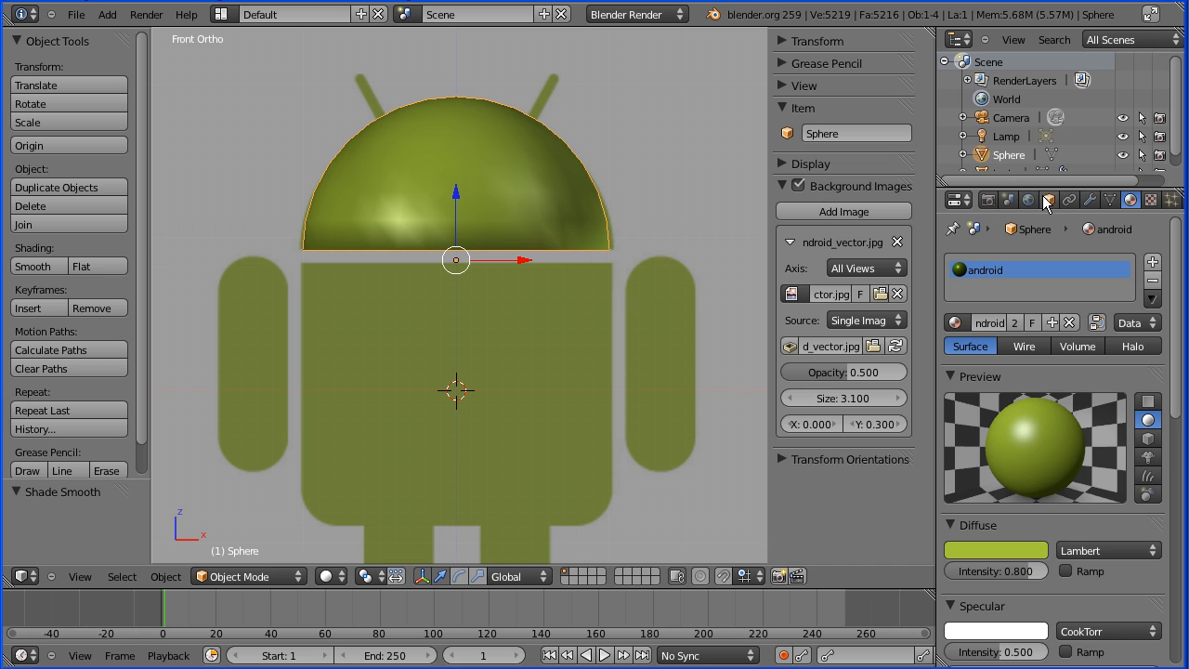
Rename the dome object to head and make the hidden body object visible again
left_click(1049, 199)
left_click(995, 262)
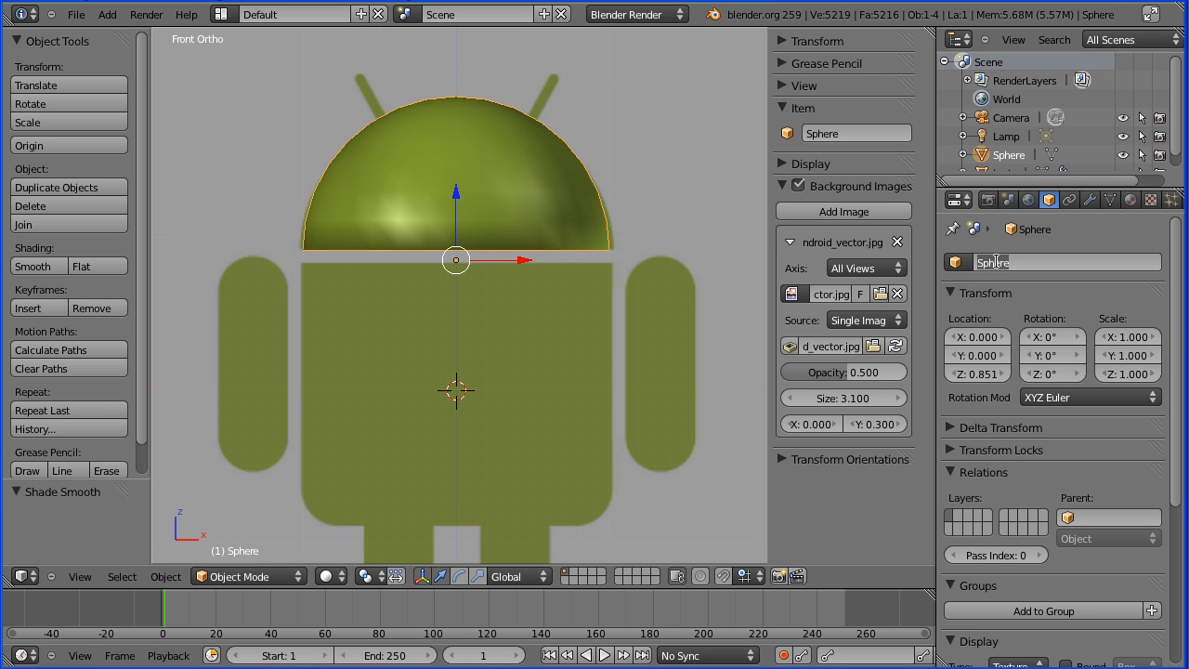
type("head")
key("Return")
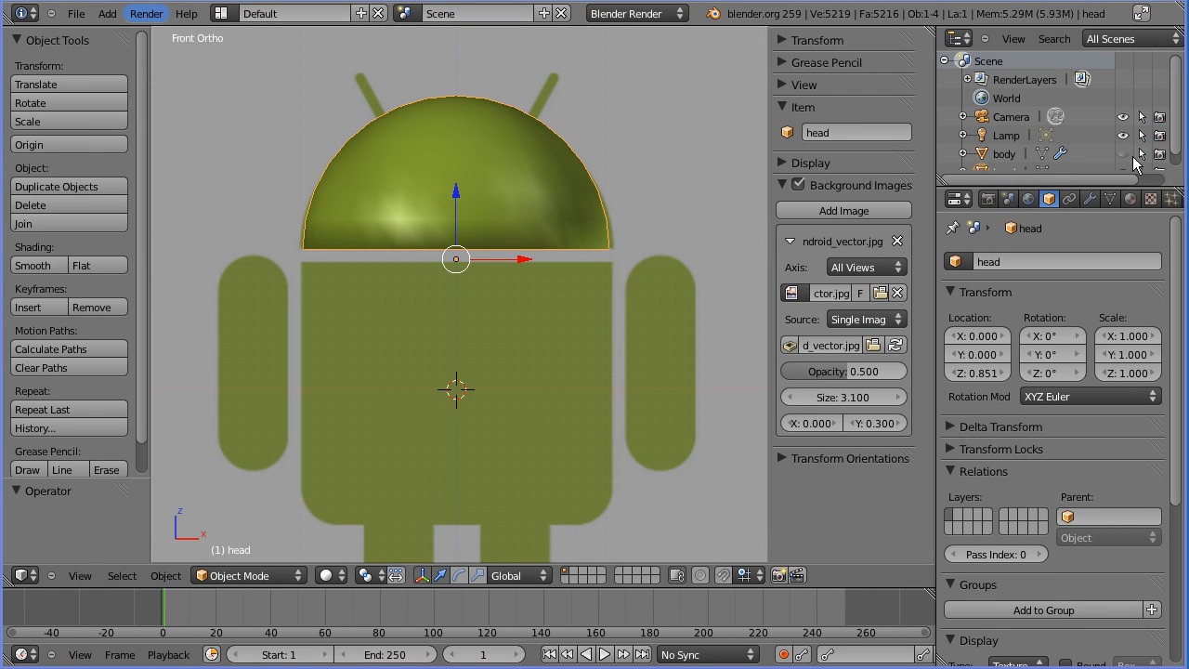
left_click(1122, 155)
middle_click_drag(632, 178, 695, 273)
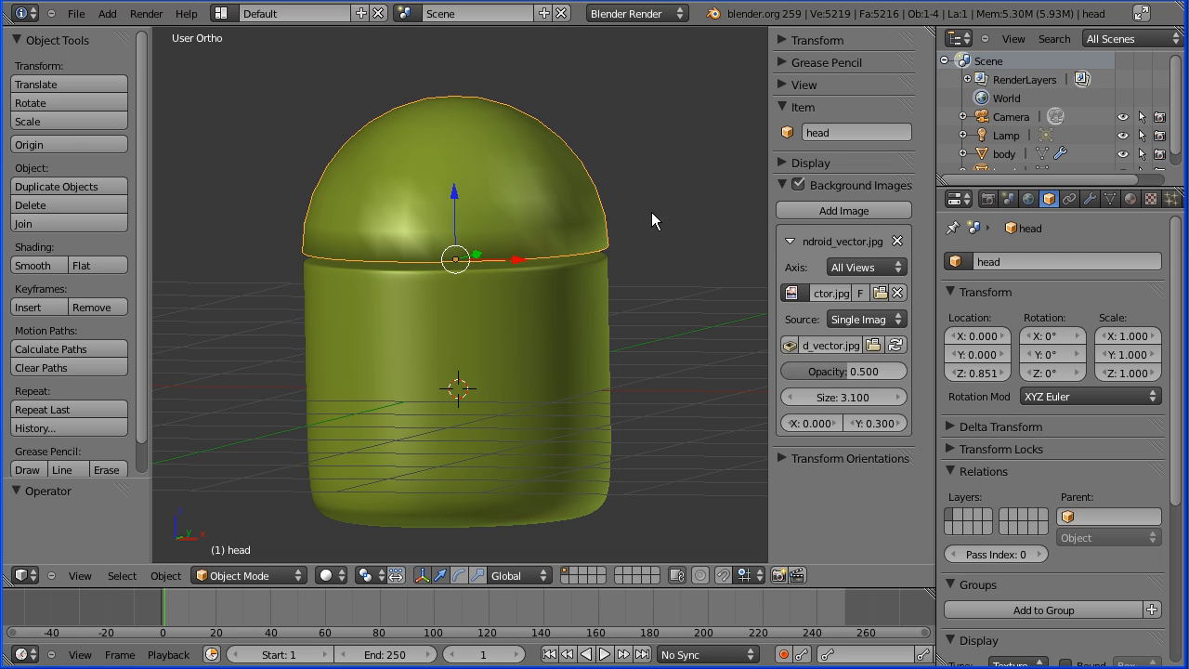
Add a Subdivision Surface modifier to the head and set its View subdivisions to 2
left_click(1087, 197)
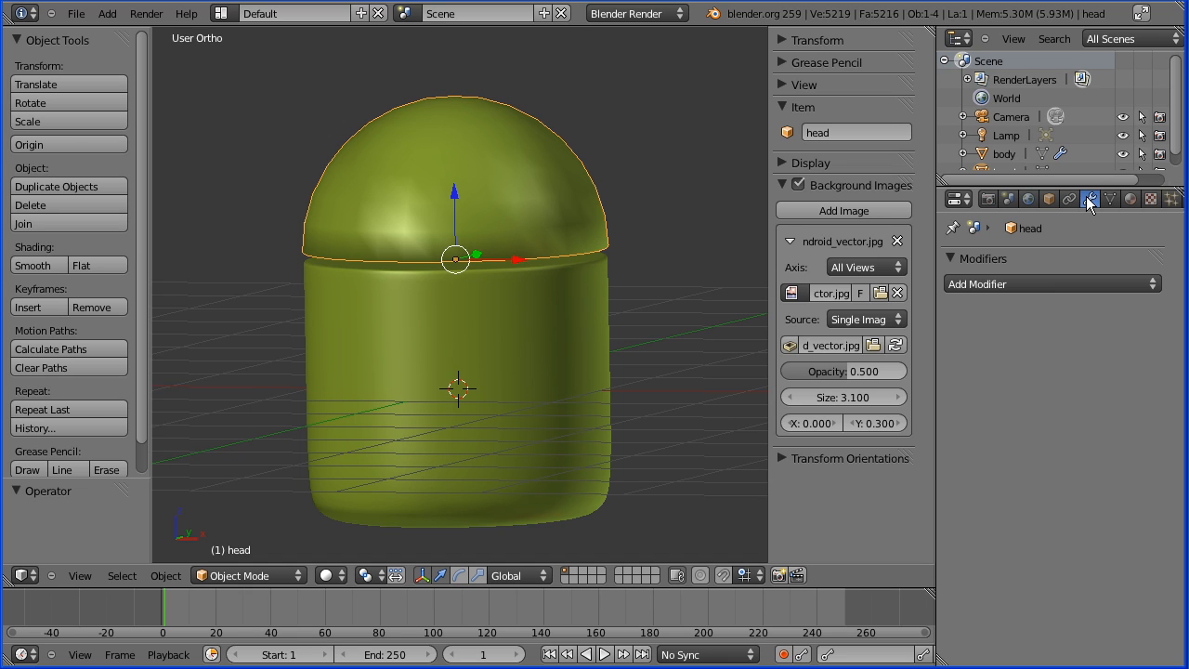
left_click(1055, 279)
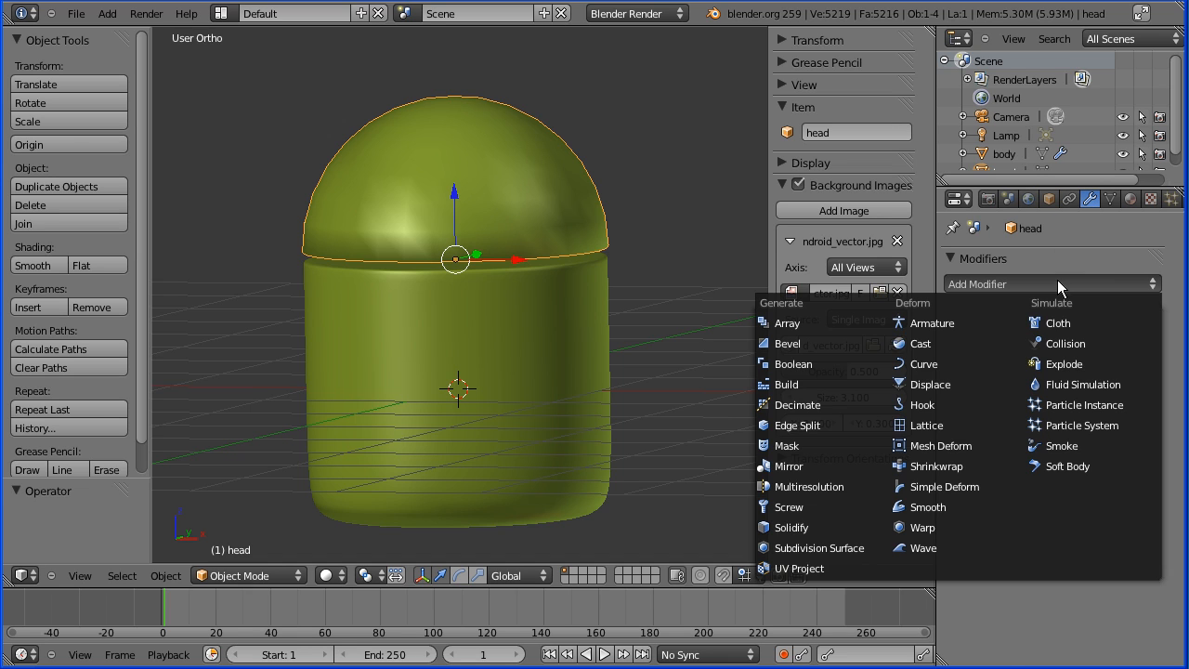
left_click(849, 548)
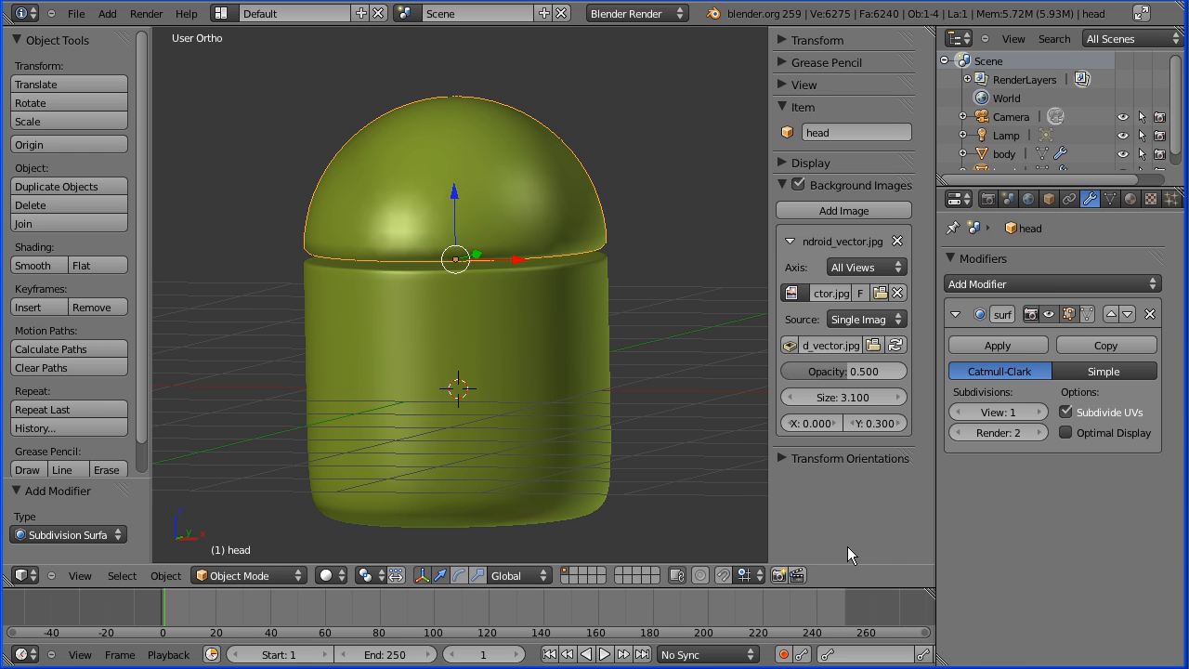
left_click(1040, 411)
middle_click_drag(702, 307, 668, 313)
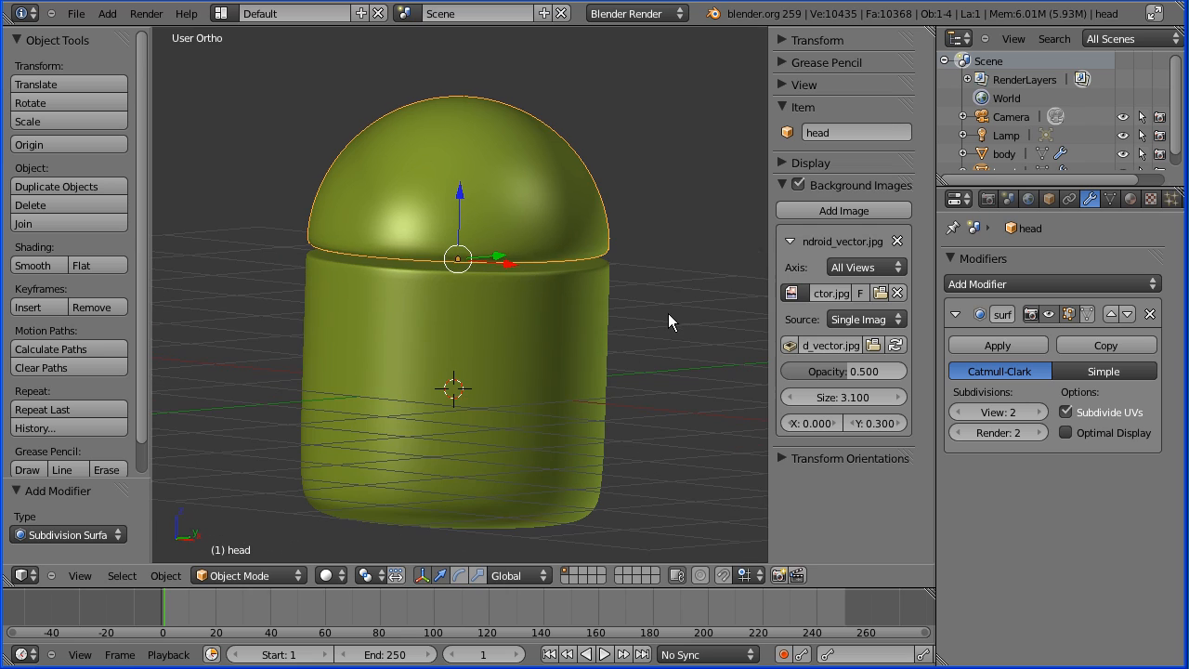